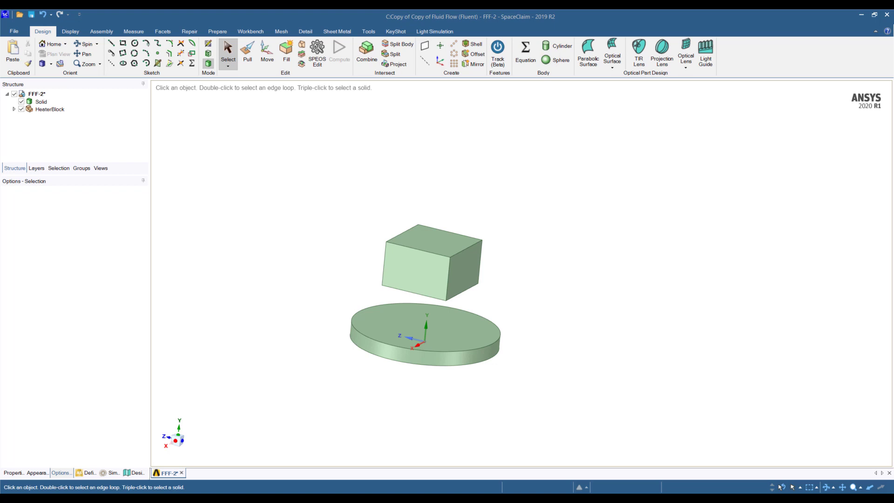
Orbit the model to inspect the heater disc's spiral groove and the block.
middle_click_drag(330, 266, 410, 255)
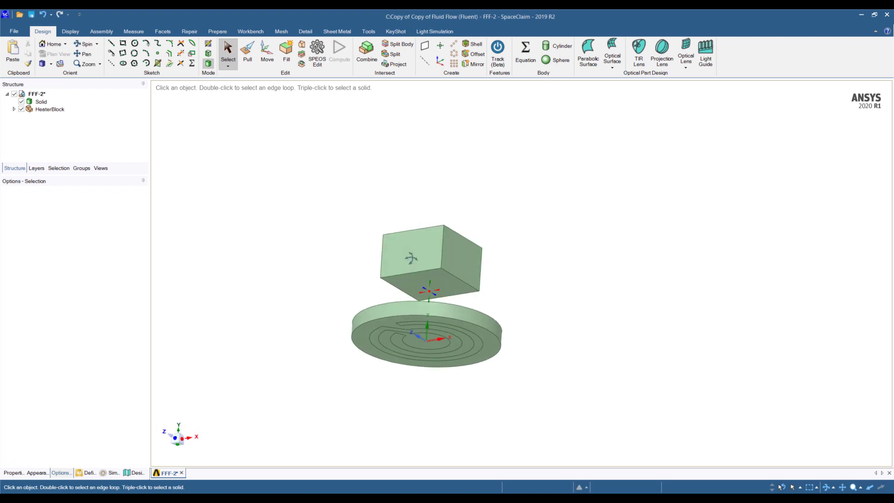
middle_click_drag(573, 334, 639, 283)
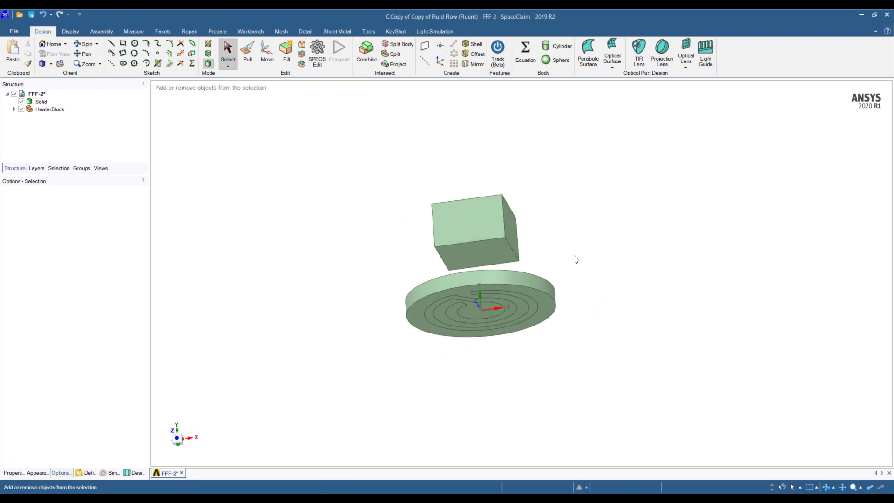
middle_click_drag(575, 257, 497, 270)
left_click(506, 326)
left_click(497, 271)
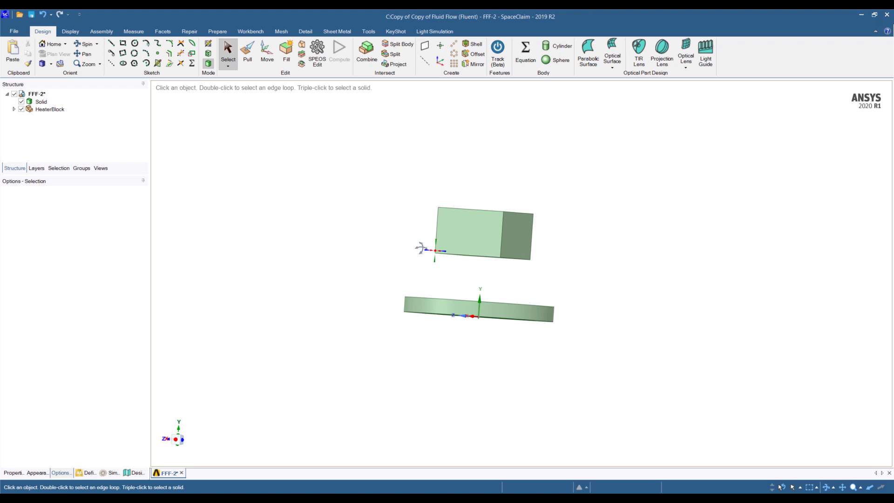
middle_click_drag(420, 250, 468, 310)
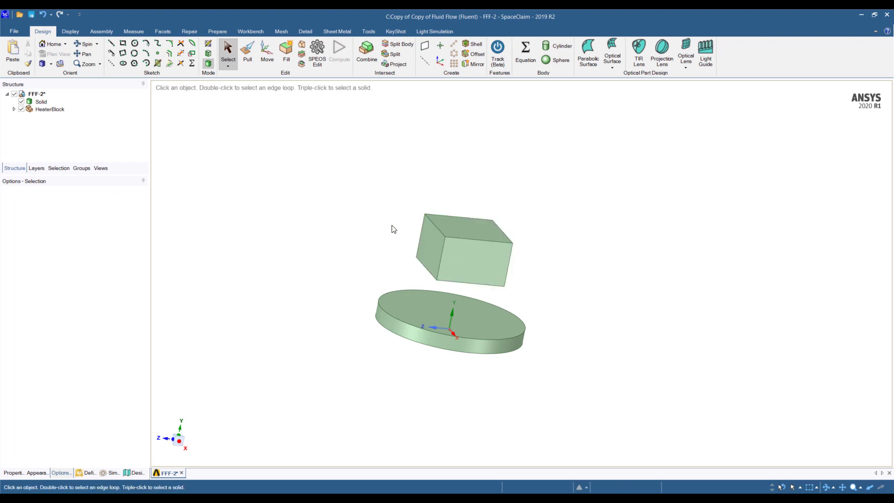
middle_click_drag(393, 228, 359, 200)
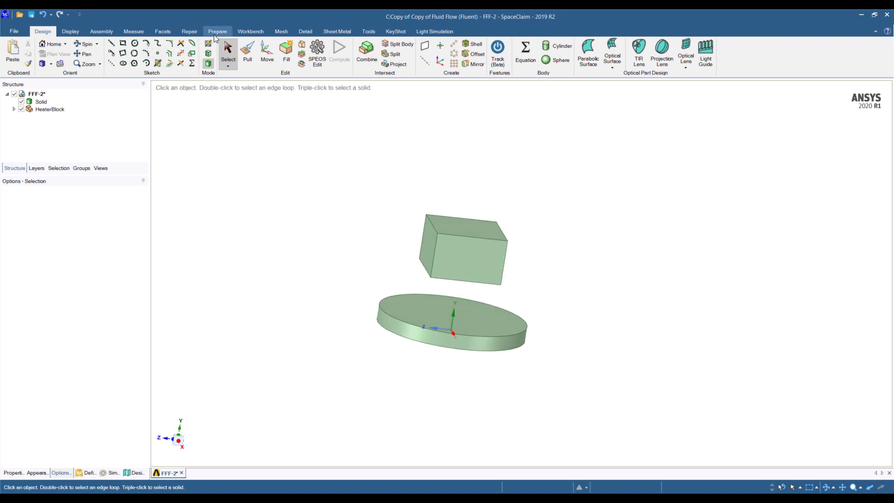
Enclose the Solid and HeaterBlock in a cylinder enclosure with a vertical axis.
left_click(216, 32)
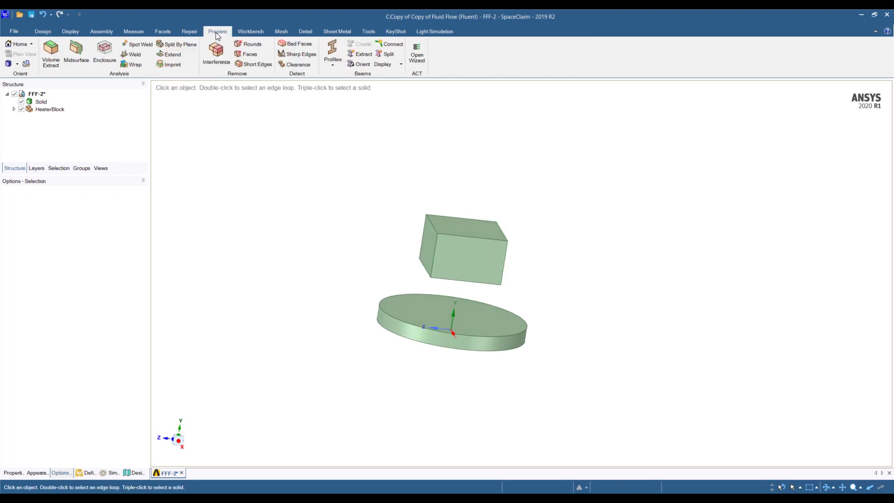
left_click(107, 57)
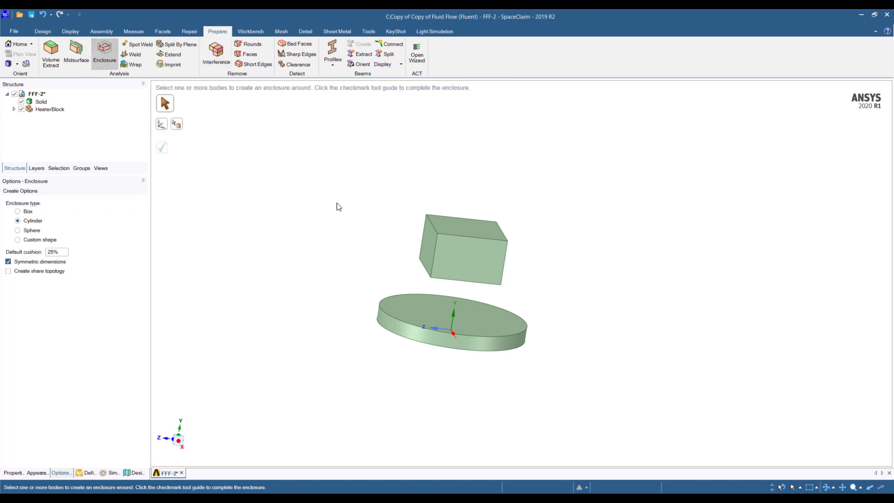
left_click_drag(293, 150, 633, 419)
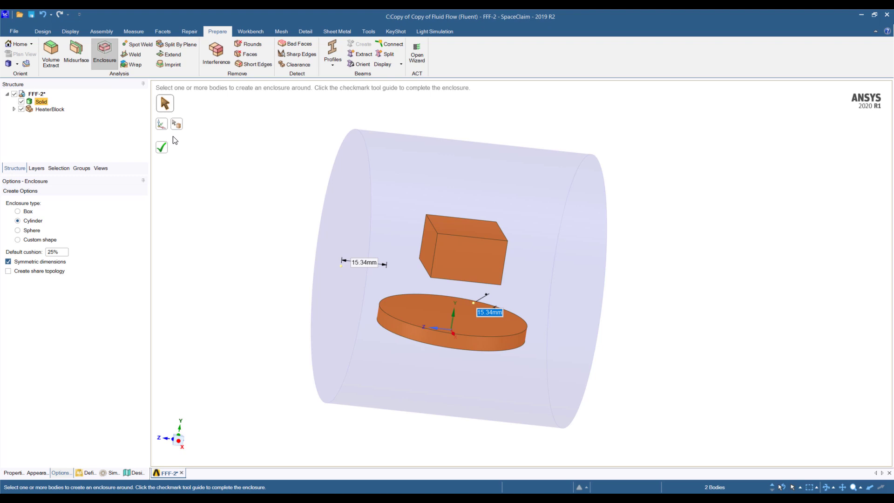
left_click(162, 123)
left_click(454, 312)
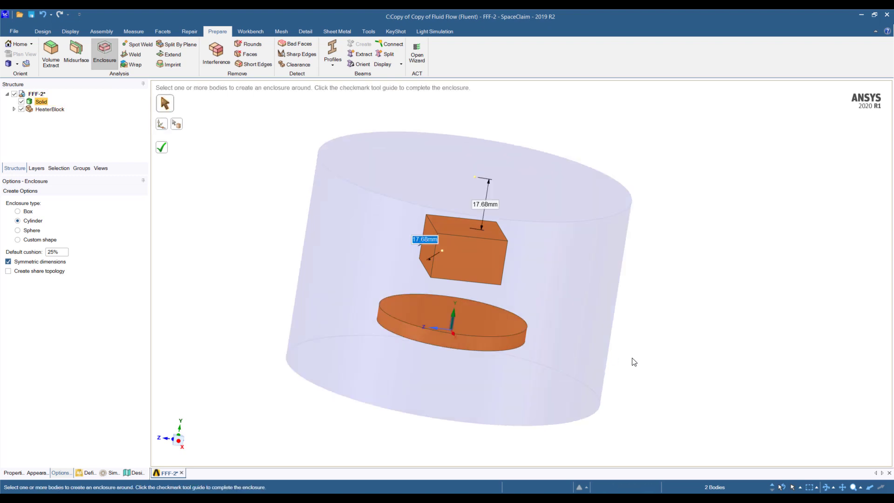
left_click(163, 151)
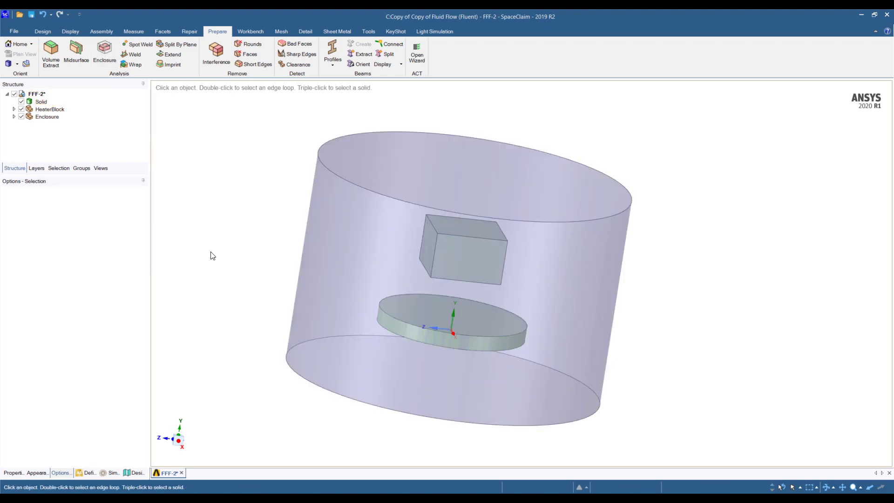
Move the enclosure's bottom face up level with the heater's spiral face.
middle_click_drag(215, 263, 232, 188)
left_click(386, 314)
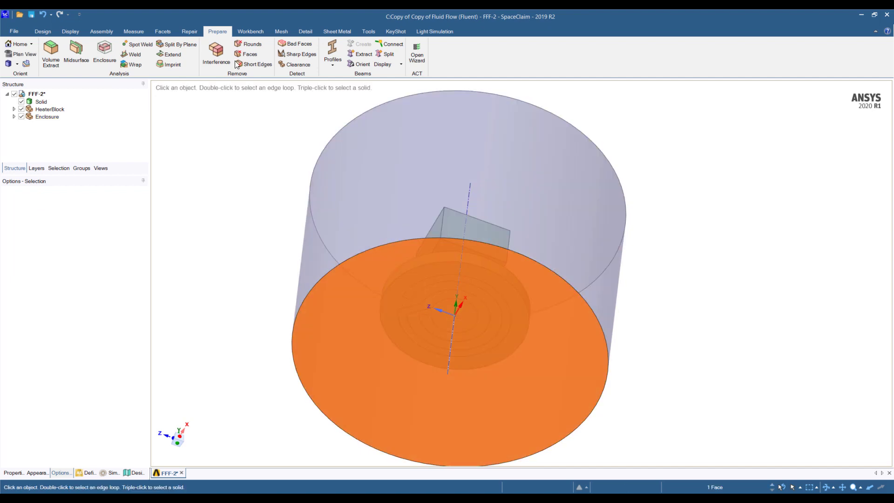
left_click(44, 31)
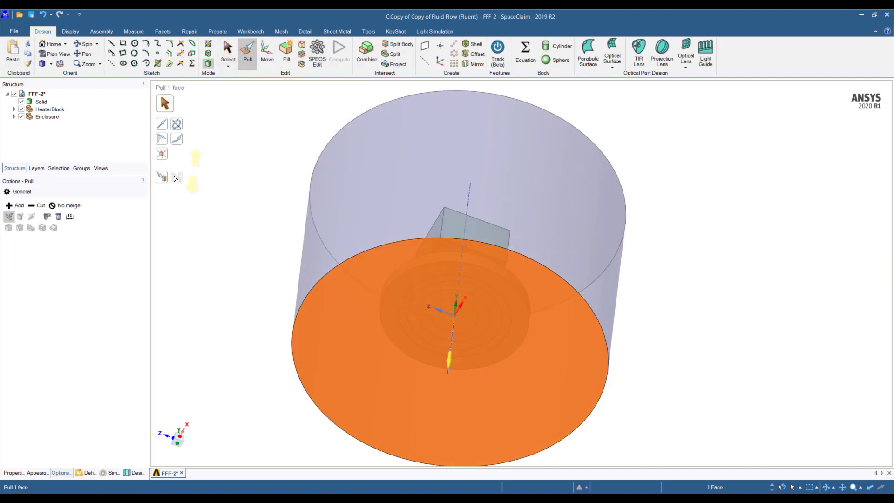
left_click(165, 179)
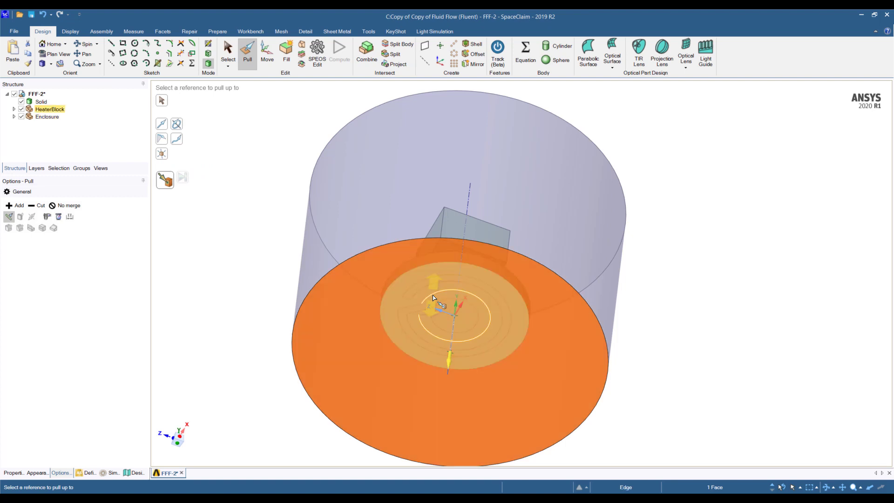
left_click(437, 301)
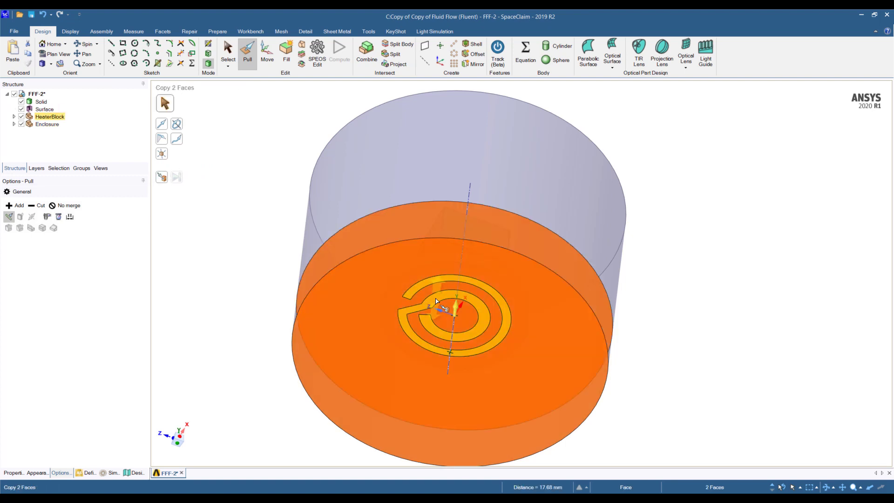
key("ctrl+z")
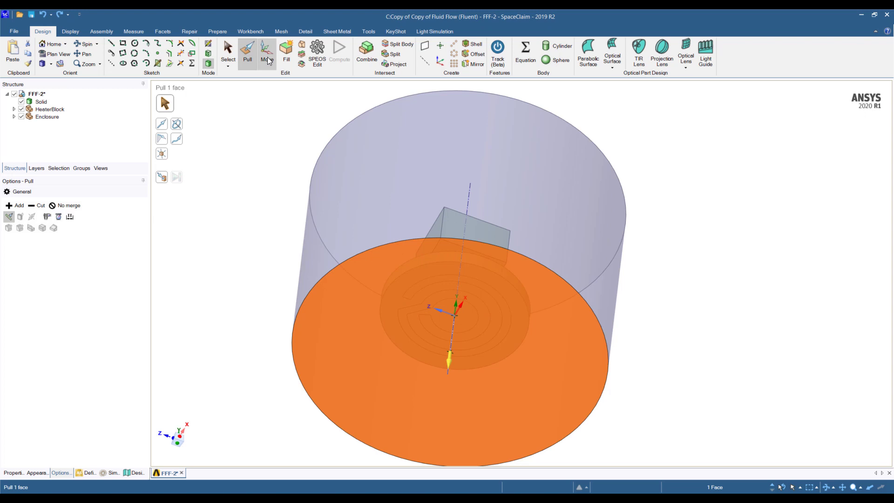
left_click(267, 52)
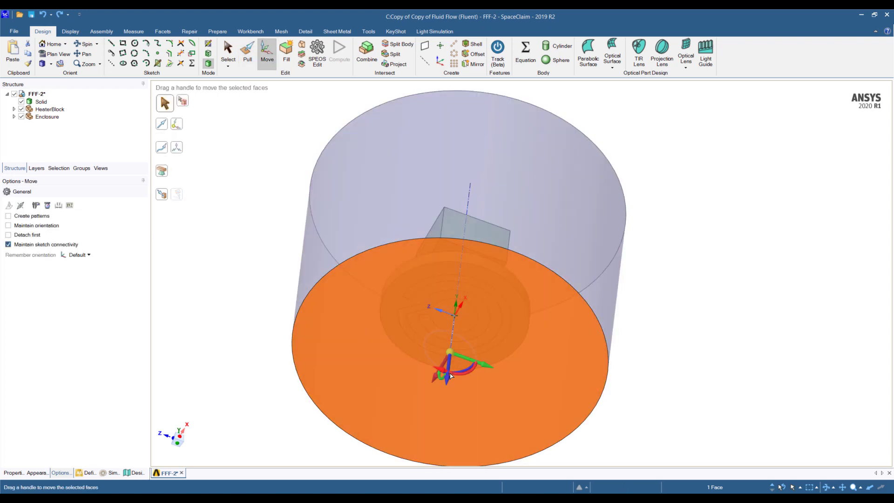
left_click(447, 379)
left_click(162, 194)
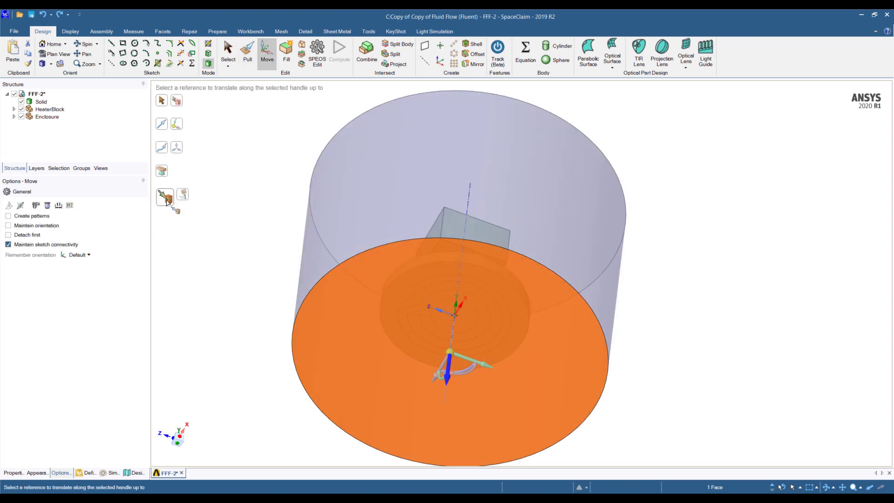
left_click(429, 293)
Pull the enclosure's top face upward to make the cylinder taller.
middle_click_drag(429, 293, 718, 373)
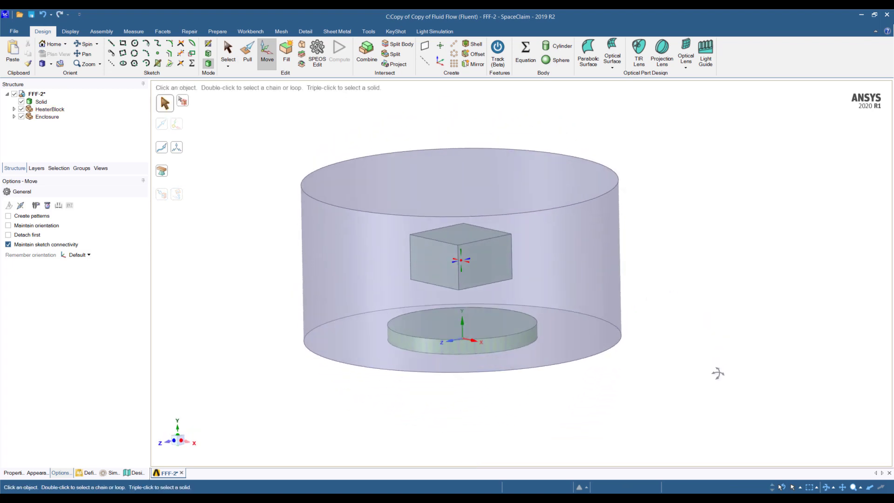
left_click(543, 197)
middle_click_drag(543, 198, 299, 82)
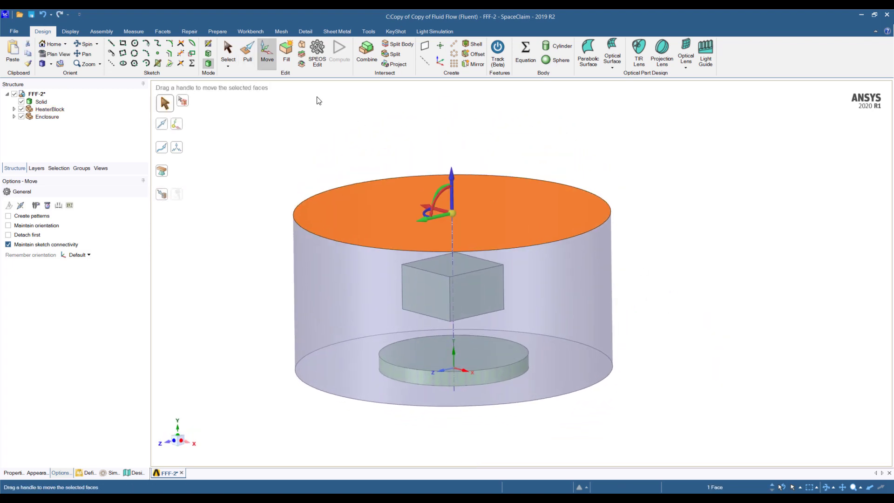
scroll(534, 277, "down", 5)
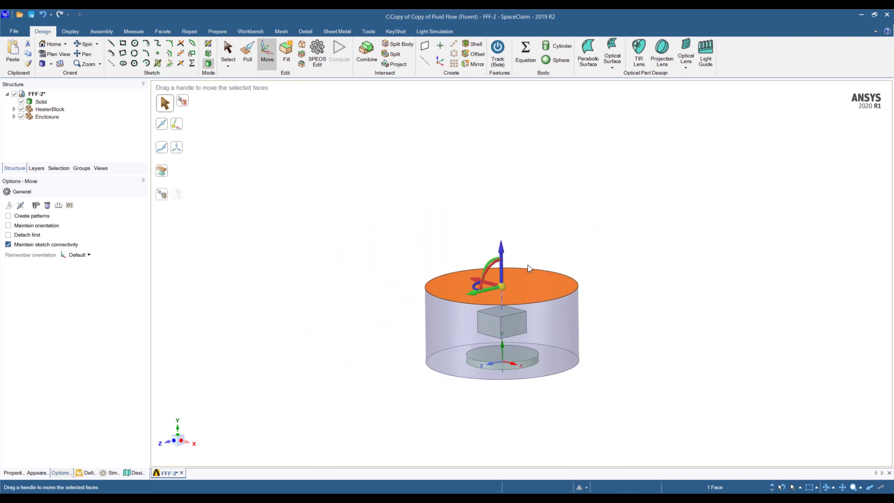
left_click_drag(502, 256, 503, 45)
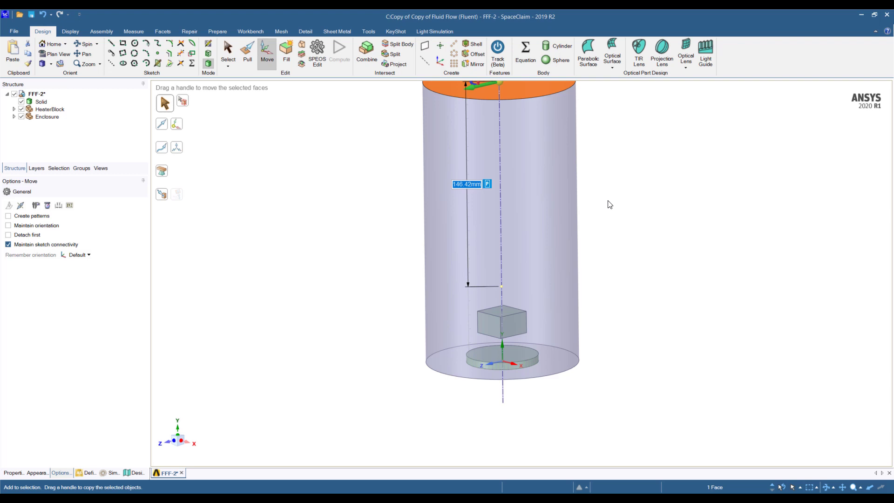
Set the enclosure cylinder's radius to 60 mm.
left_click(566, 266)
middle_click_drag(590, 289, 581, 297)
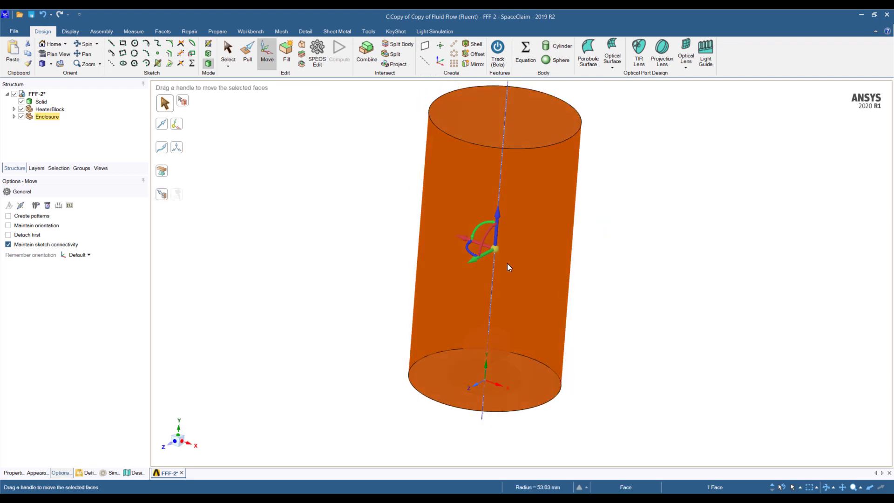
left_click(246, 56)
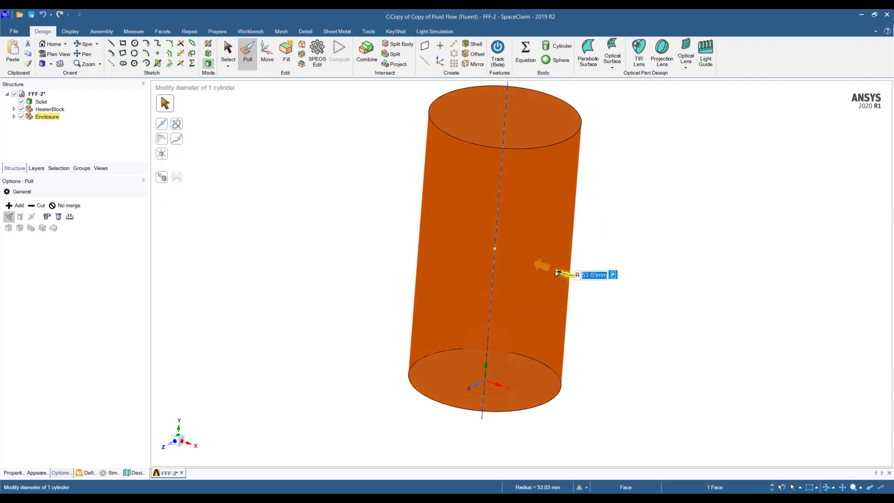
type("60")
key("Return")
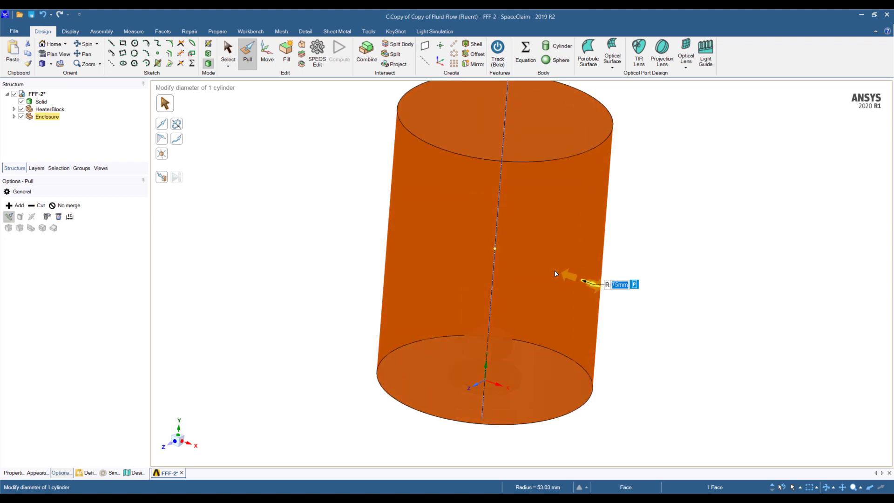
left_click(673, 298)
key("s")
Orbit and select enclosure faces and the heater to check the resized cylinder.
middle_click_drag(673, 297, 653, 345)
left_click(568, 133)
left_click(565, 314)
middle_click_drag(565, 313, 582, 214)
middle_click_drag(489, 296, 470, 335, "shift")
left_click(487, 387)
left_click(525, 299)
left_click(485, 340)
left_click(492, 218)
Hide the Solid body and inspect the enclosure's bottom ring face from the side.
left_click(469, 335)
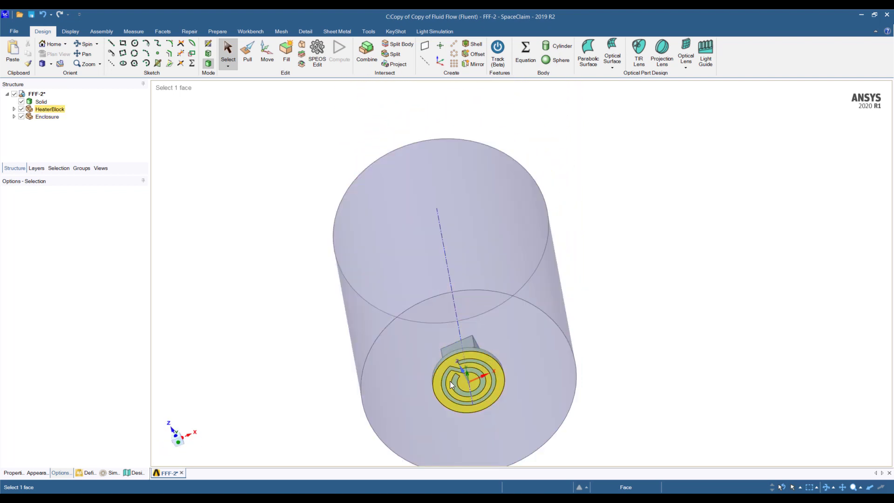
scroll(468, 381, "up", 5)
scroll(516, 345, "down", 5)
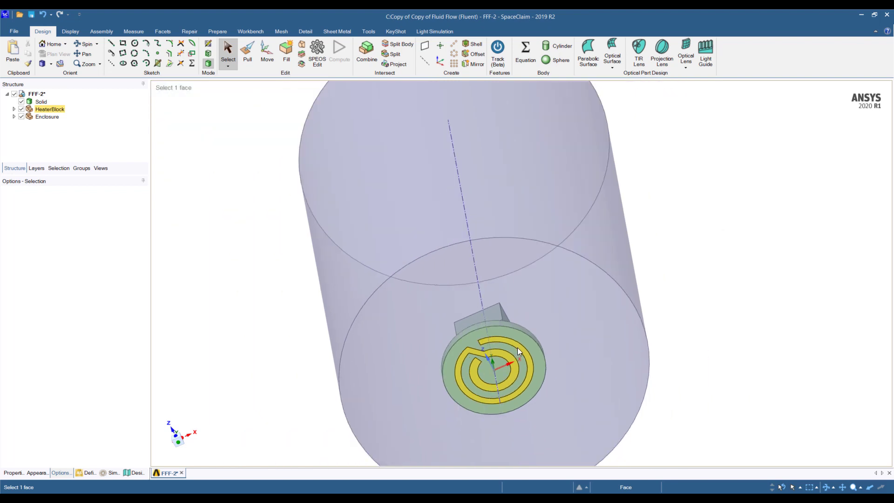
middle_click_drag(704, 260, 233, 180)
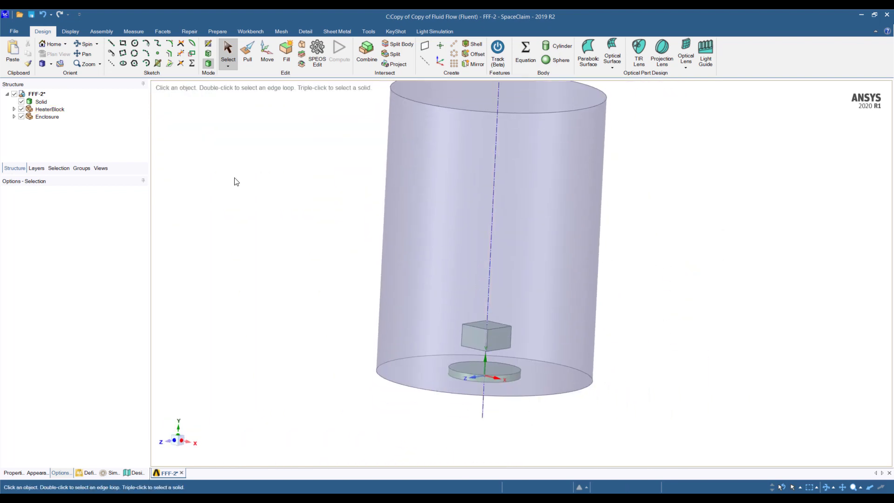
left_click(21, 101)
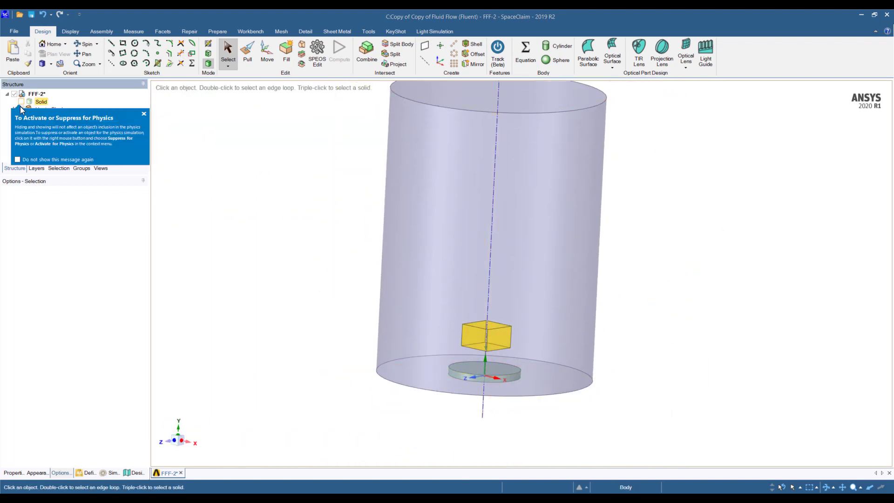
left_click(144, 114)
middle_click_drag(279, 242, 502, 367)
left_click(503, 367)
middle_click_drag(513, 314, 523, 290)
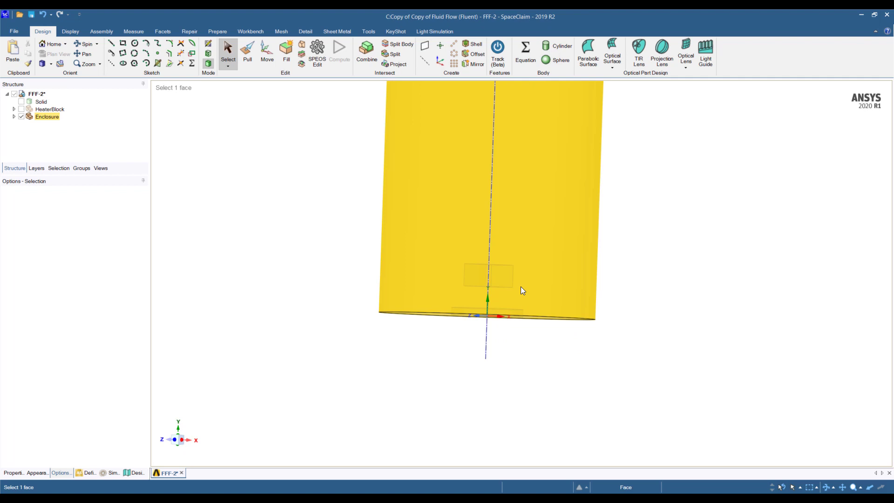
left_click(350, 315)
middle_click_drag(350, 315, 355, 343, "shift")
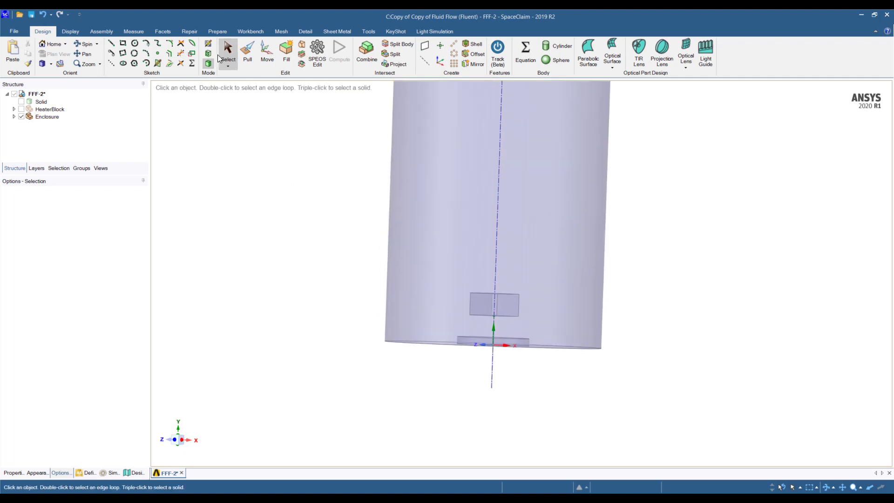
Show the Solid and HeaterBlock again and view the whole enclosure cylinder.
left_click(21, 102)
left_click(21, 109)
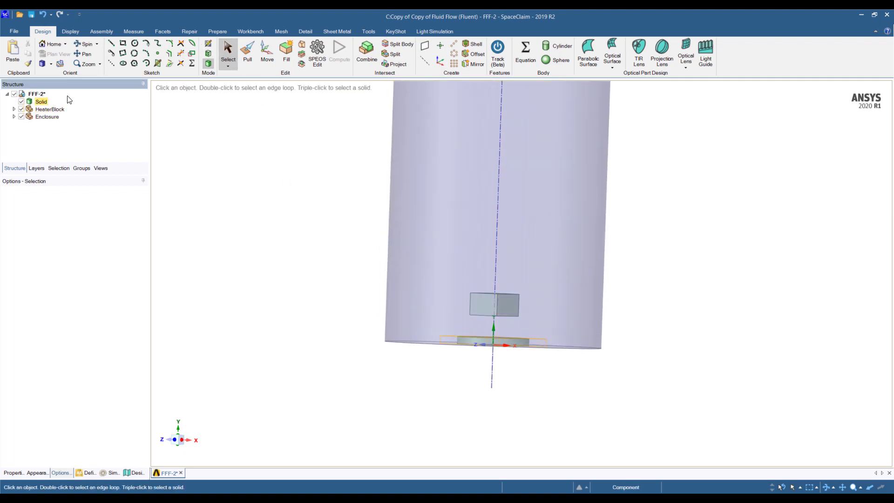
left_click(217, 32)
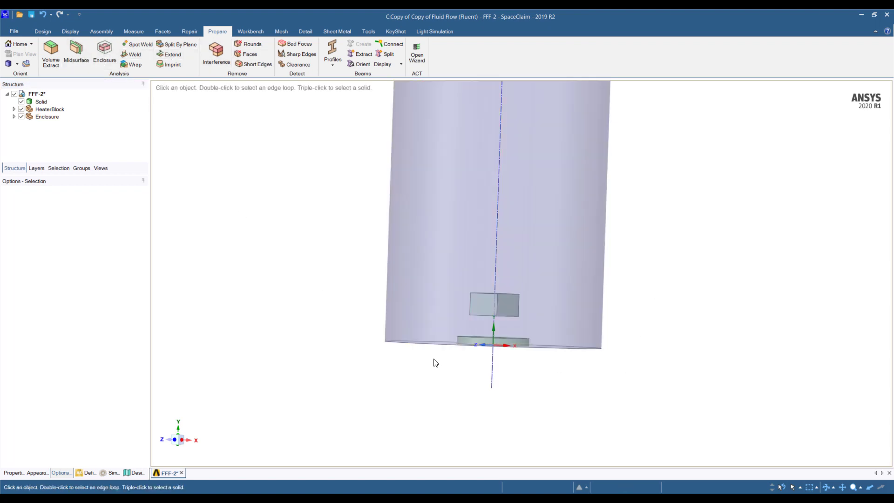
scroll(359, 375, "down", 3)
middle_click_drag(365, 371, 387, 323)
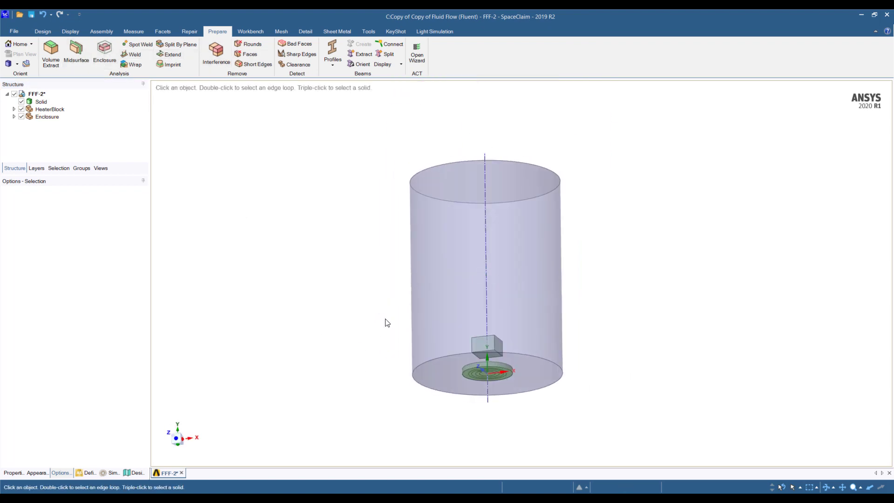
Share the 8 coincident faces and 14 edges between the bodies.
left_click(252, 31)
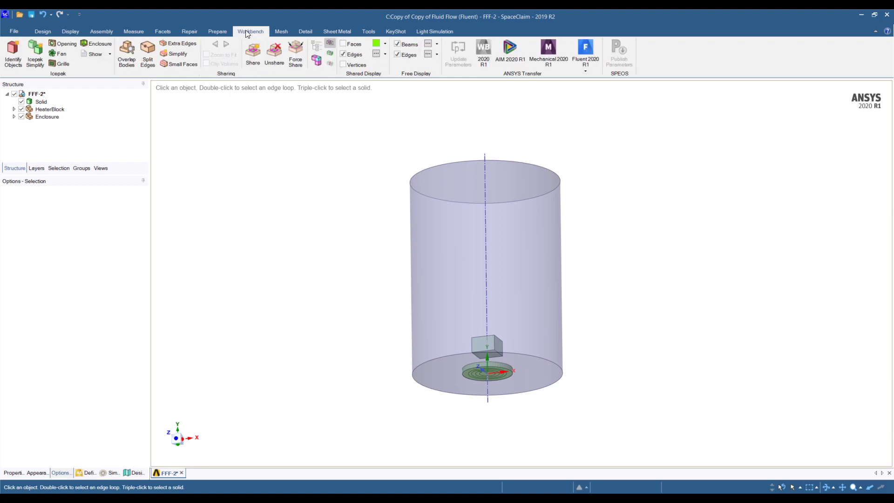
left_click(253, 54)
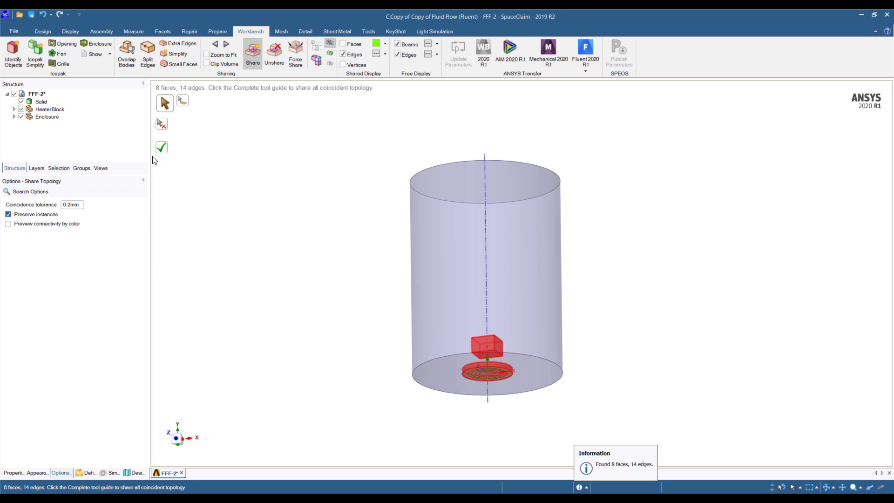
left_click(164, 150)
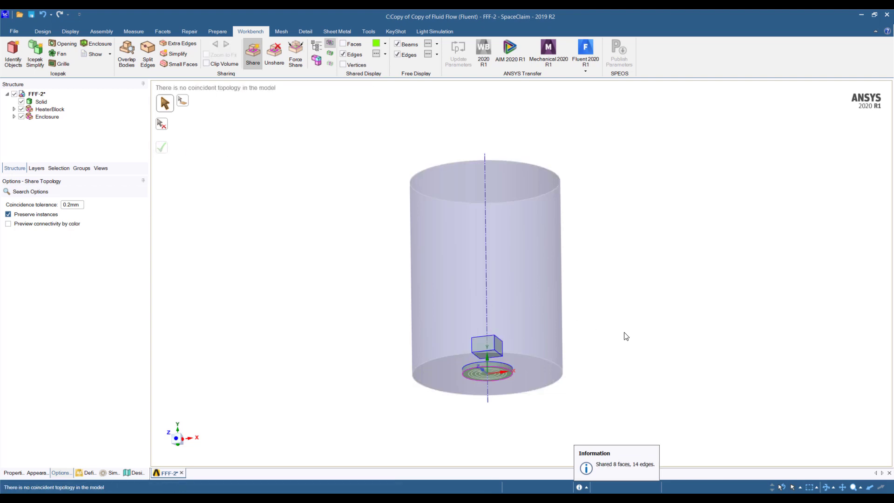
middle_click_drag(626, 337, 620, 370)
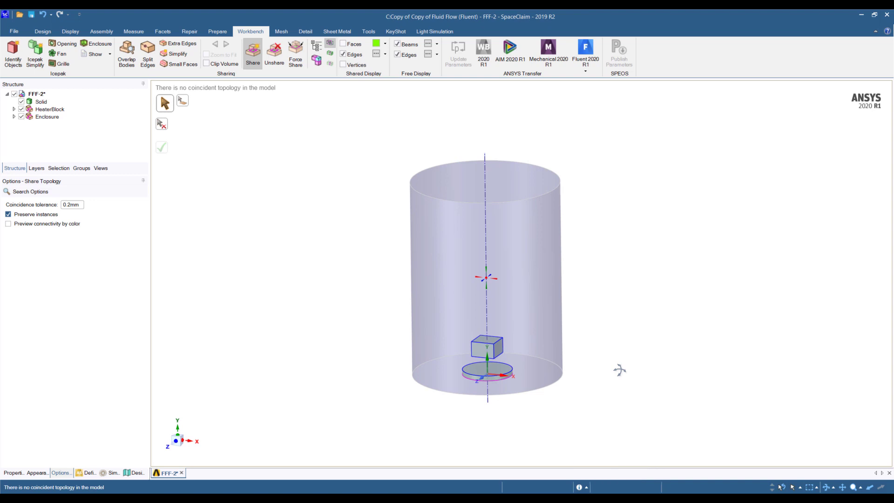
scroll(508, 409, "up", 3)
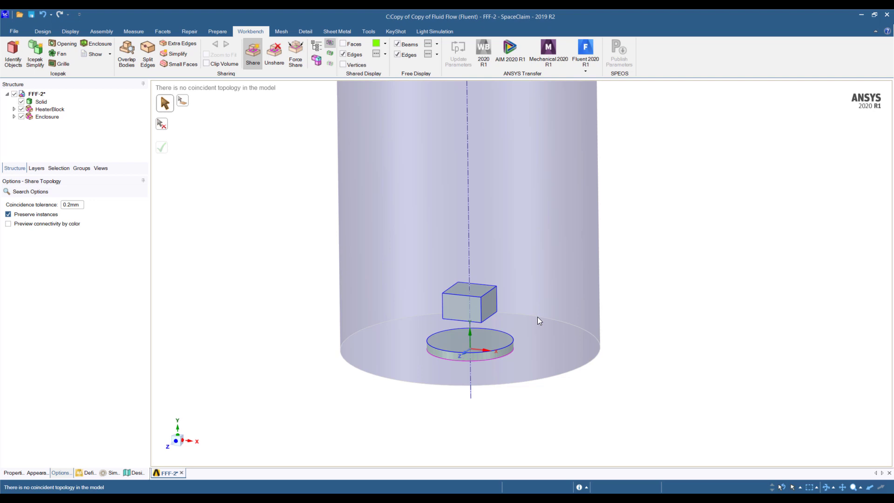
key("Escape")
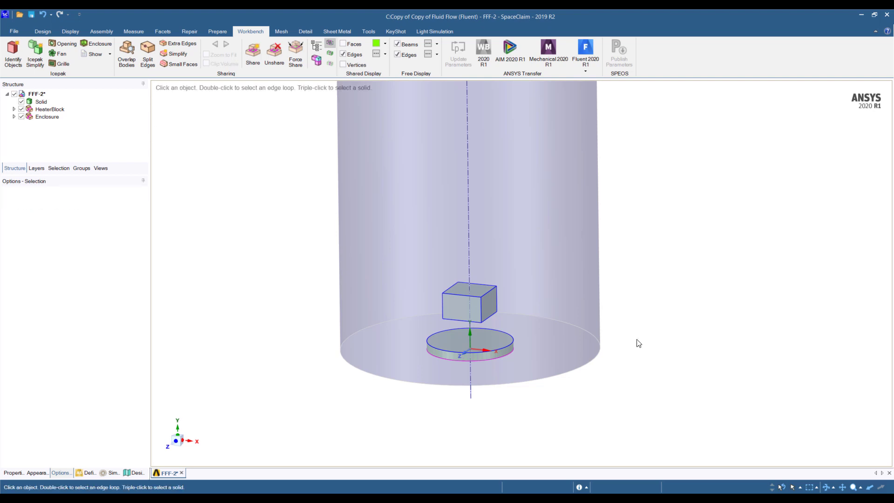
key("z")
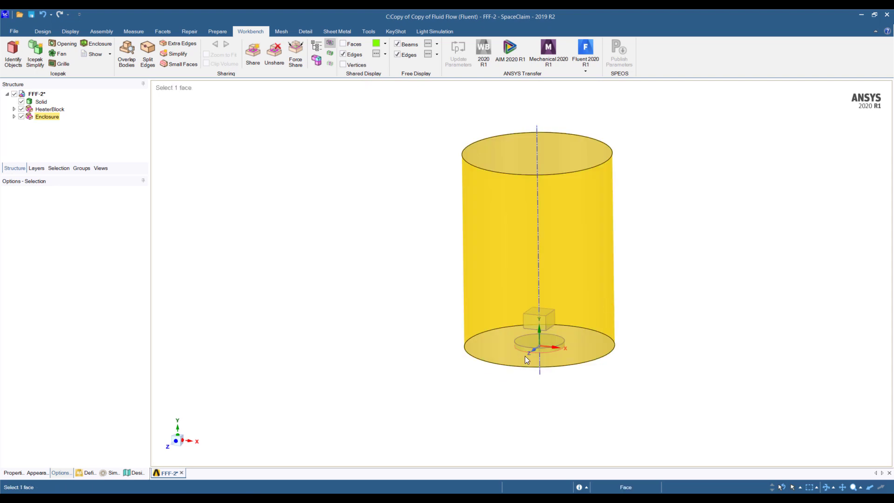
Edit system C's Mesh cell from the Workbench project schematic.
left_click(179, 491)
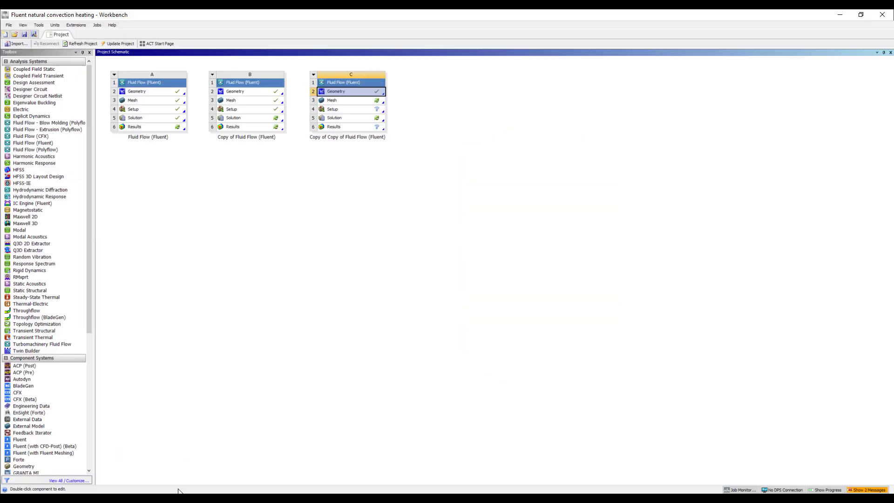
right_click(359, 103)
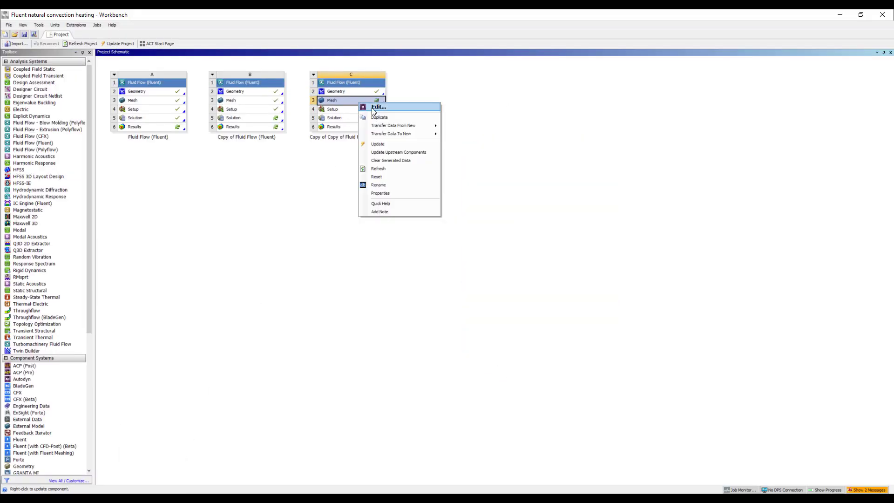
left_click(372, 108)
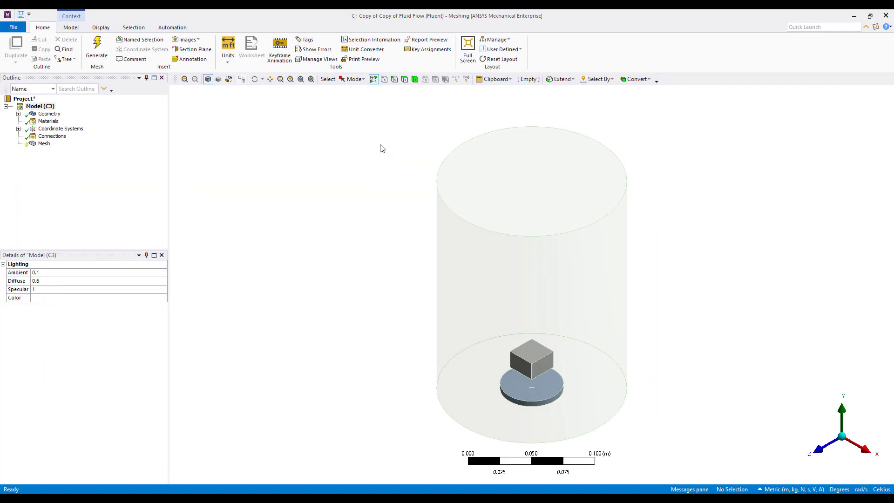
Update the Mesh item to build the default tetrahedral mesh, then inspect it.
middle_click_drag(393, 271, 202, 200)
left_click(48, 145)
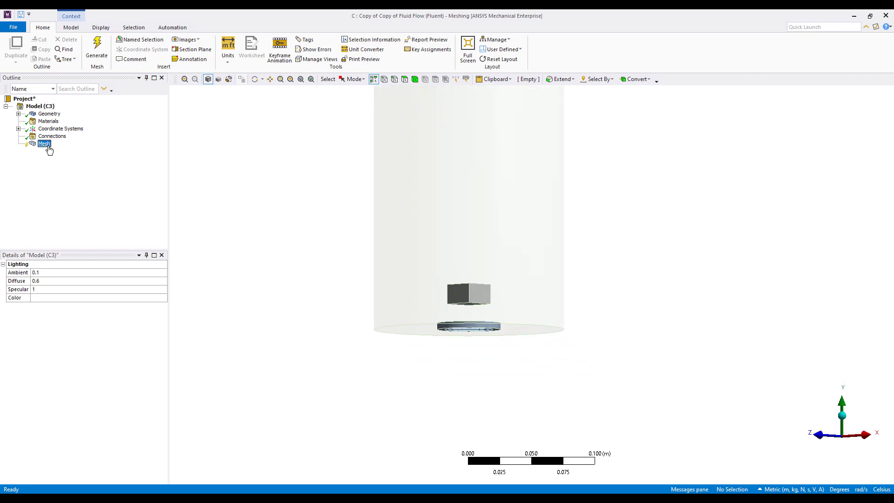
right_click(44, 144)
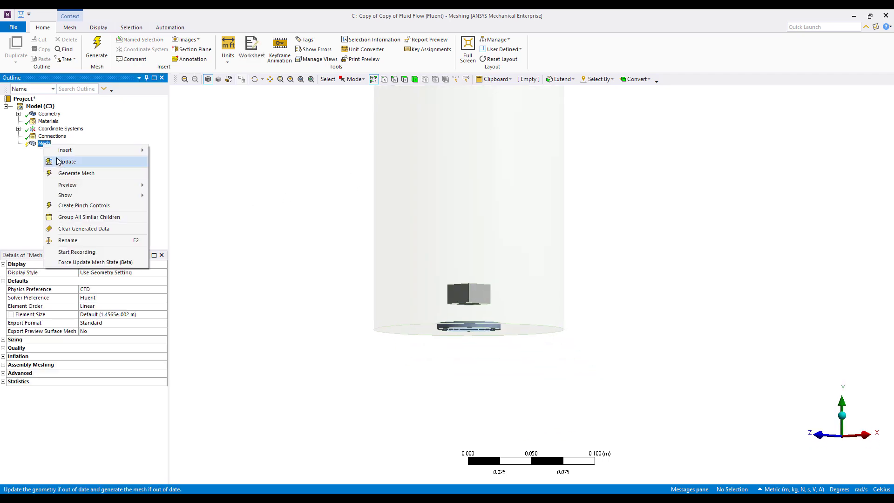
left_click(82, 163)
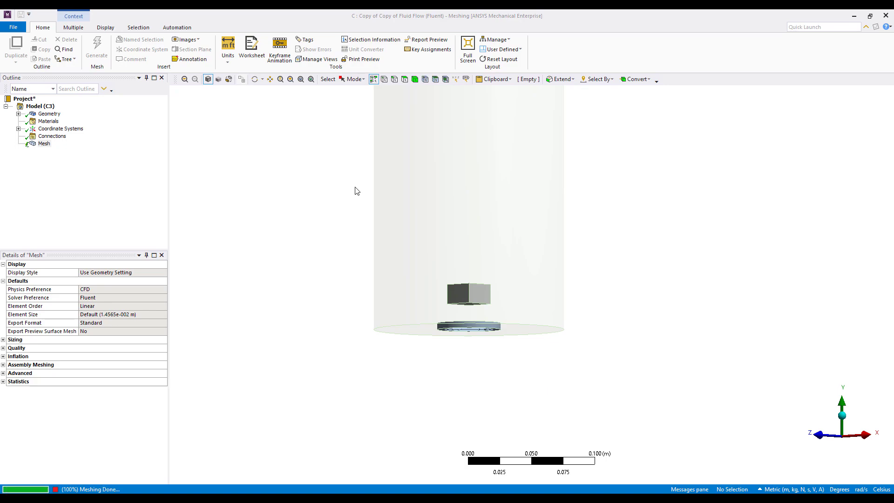
middle_click_drag(506, 348, 489, 376)
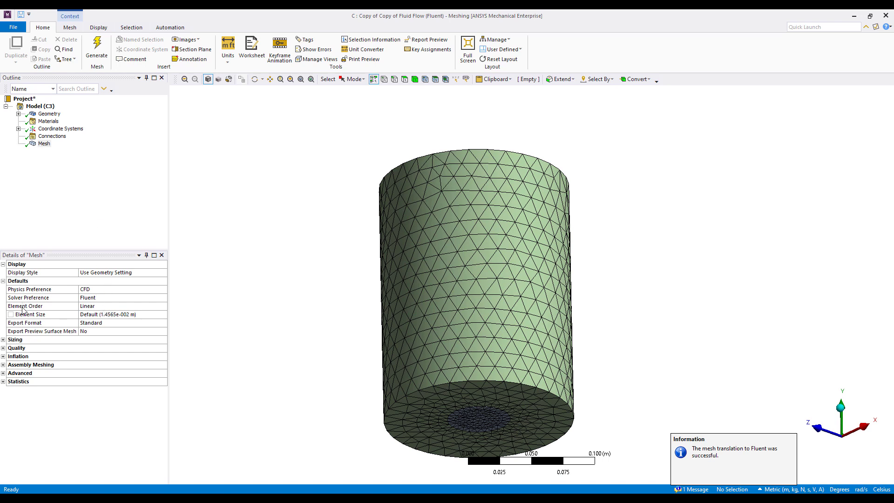
Switch units to metric millimetres and set Element Size and Max Size to 7 mm.
left_click(228, 47)
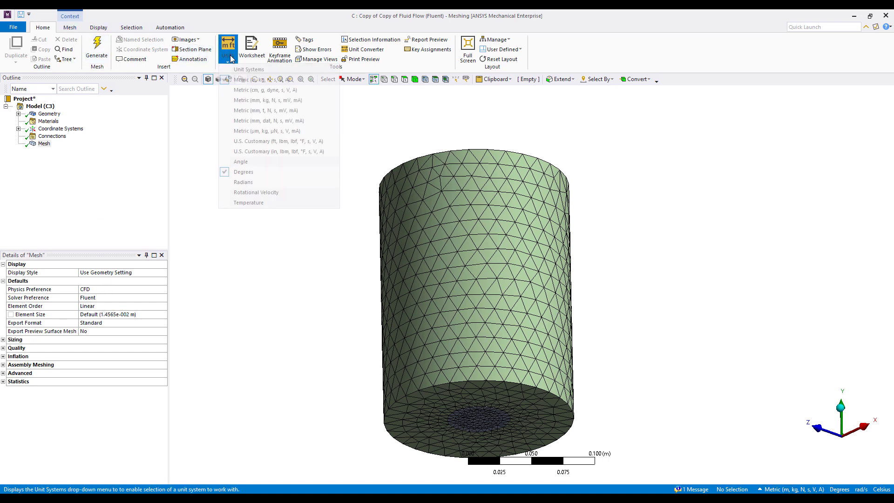
left_click(252, 125)
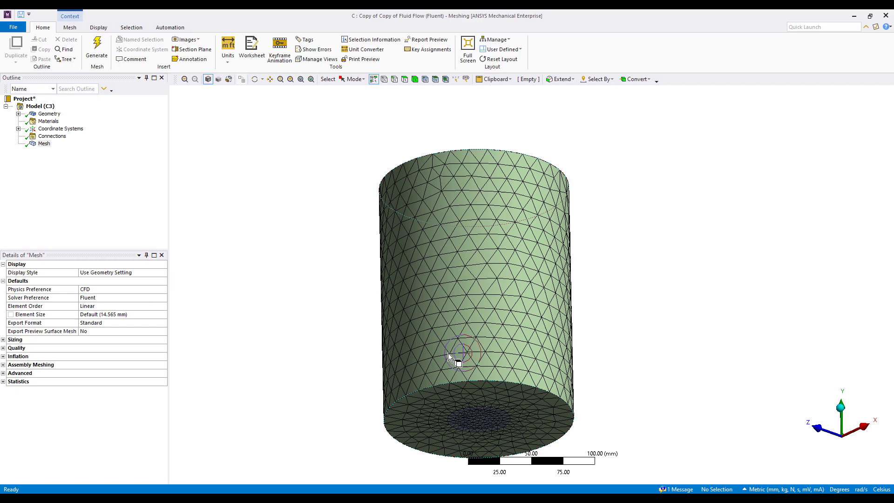
left_click(129, 313)
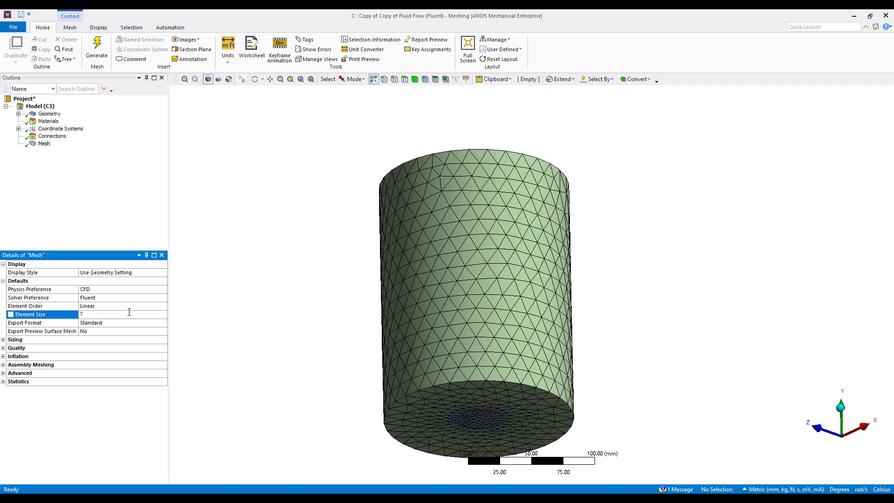
type("7")
key("Return")
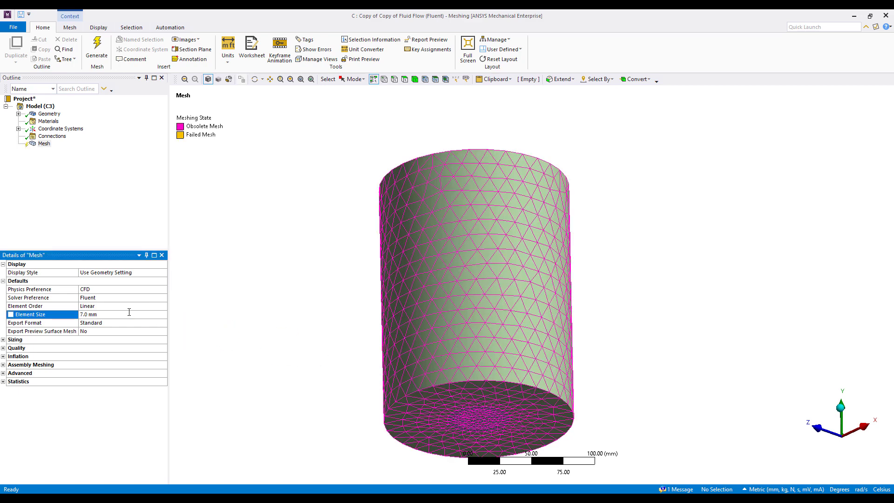
left_click(4, 340)
left_click(123, 366)
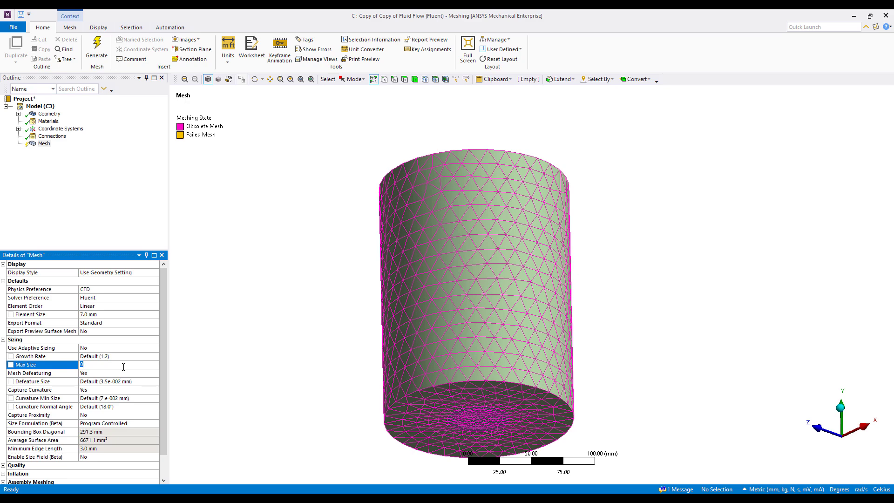
type("7")
key("Return")
Regenerate the mesh and show statistics: 16861 nodes, 90841 elements.
right_click(34, 147)
left_click(72, 175)
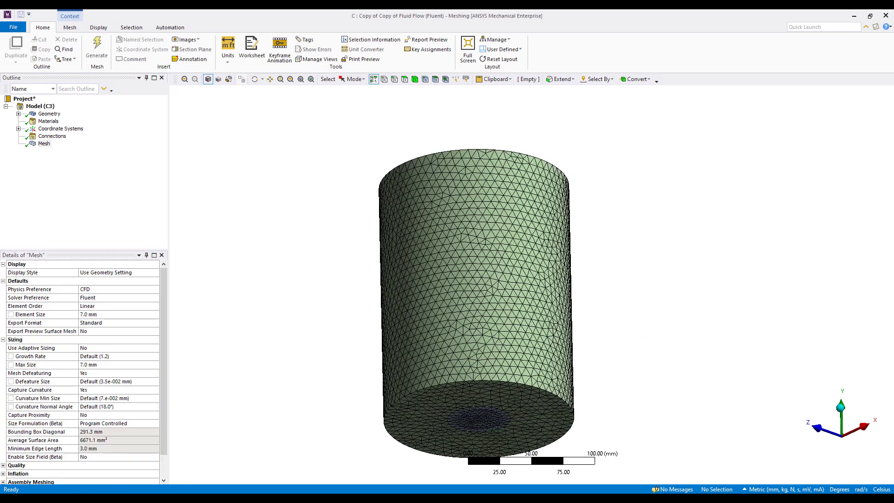
scroll(53, 428, "down", 1)
left_click(3, 475)
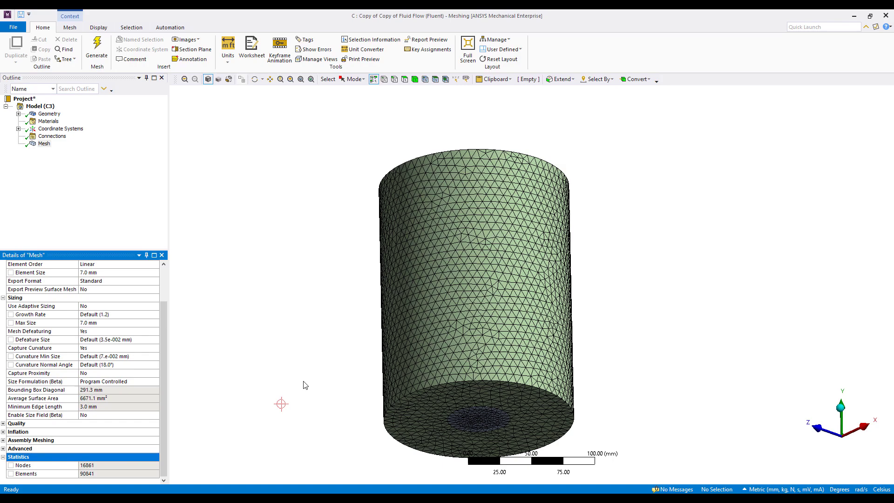
Zoom and orbit to inspect the meshed cylinder's bottom face and top rim.
middle_click_drag(515, 300, 535, 259, "ctrl")
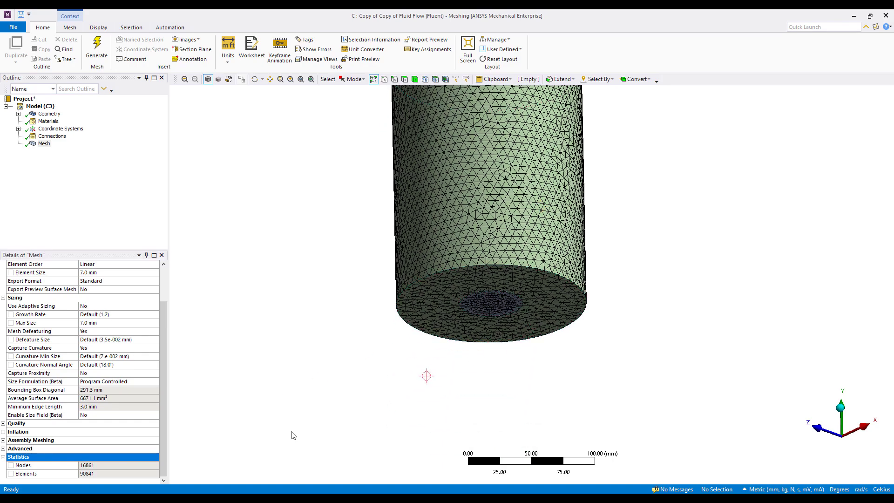
scroll(459, 269, "up", 3)
scroll(499, 326, "up", 2)
middle_click_drag(499, 325, 598, 269)
left_click(592, 270)
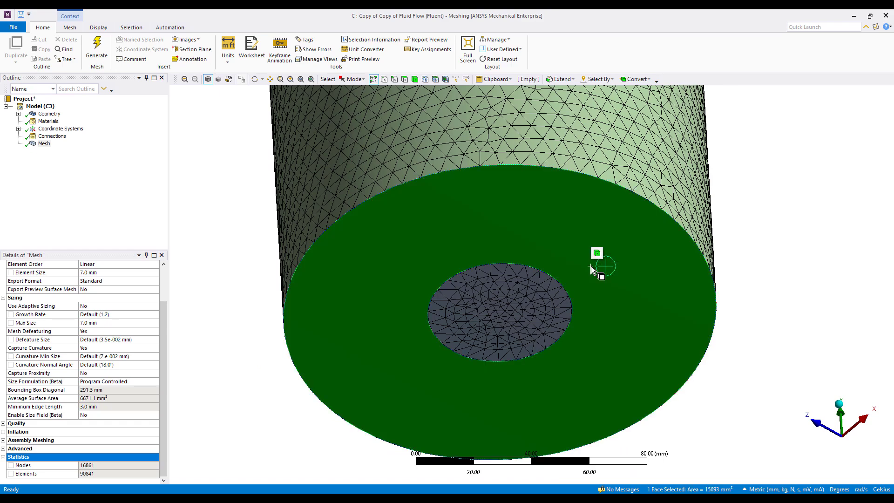
left_click(787, 270)
scroll(679, 414, "down", 5)
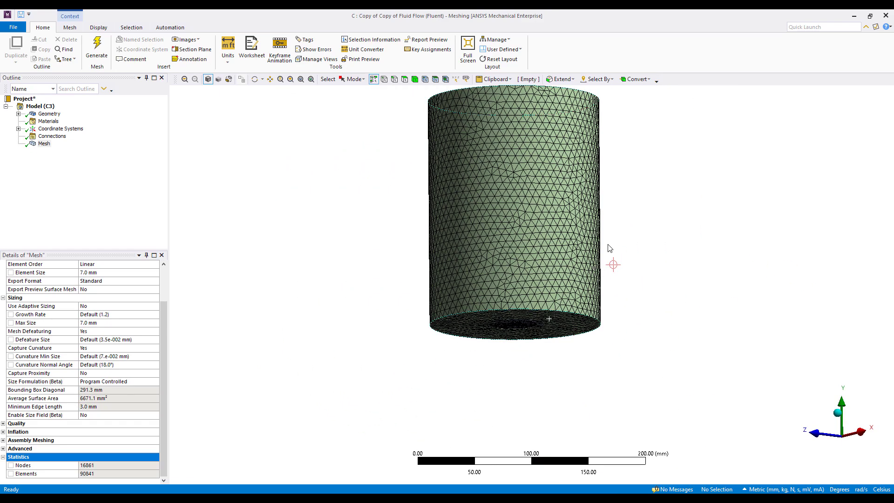
middle_click_drag(610, 248, 444, 196)
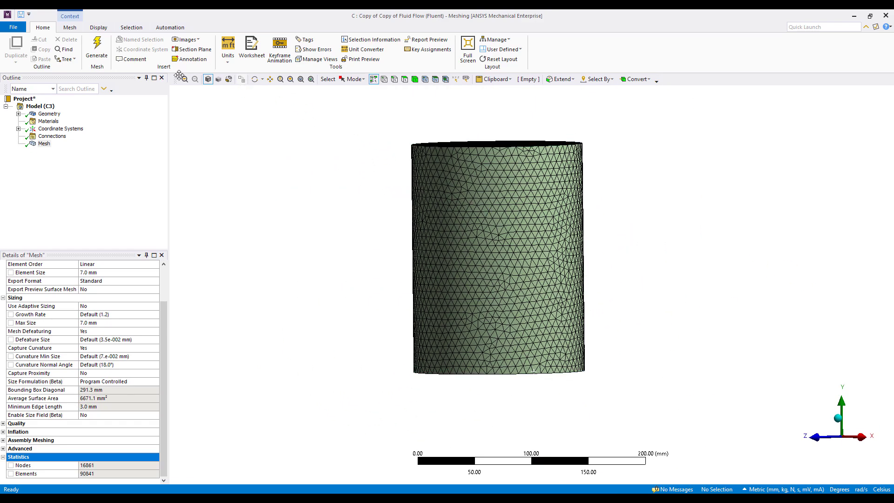
Cut the mesh with vertical Section Plane1, then disable it and face the cylinder's end.
left_click(198, 52)
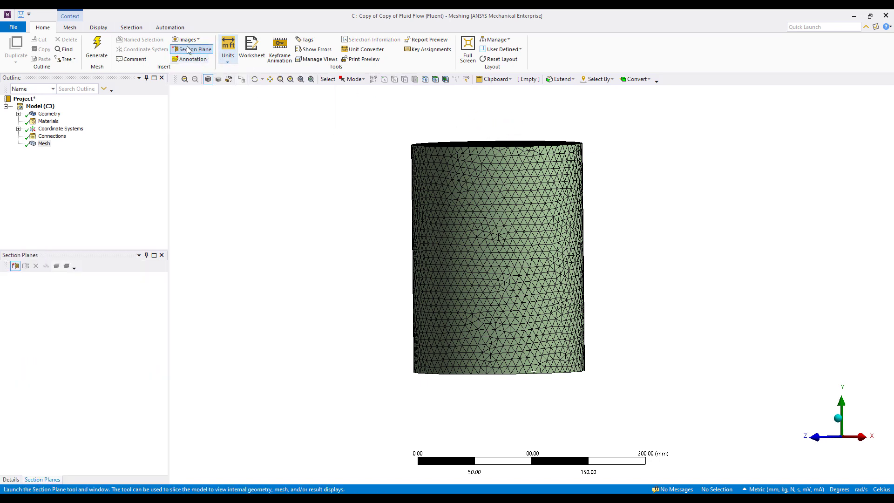
left_click_drag(504, 116, 504, 414)
middle_click_drag(504, 414, 532, 343)
scroll(532, 342, "up", 5)
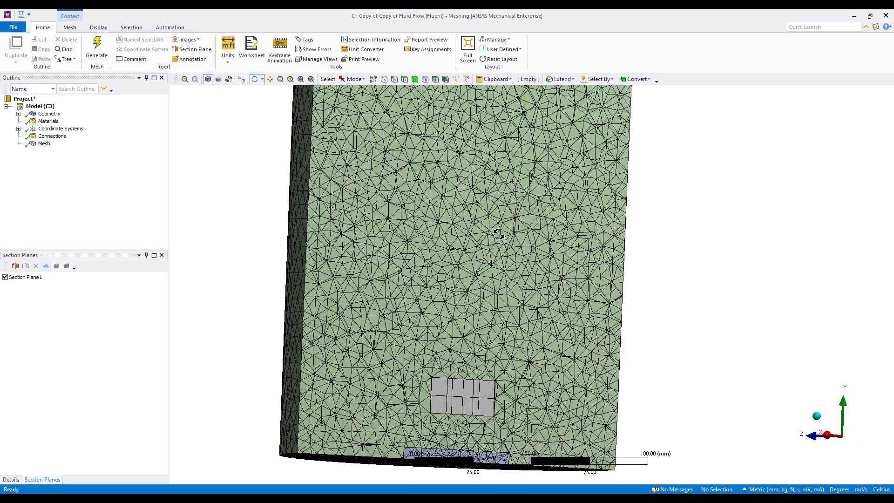
scroll(542, 260, "up", 3)
mouse_move(485, 251)
left_mouse_down()
mouse_move(483, 286)
mouse_move(465, 268)
left_mouse_up()
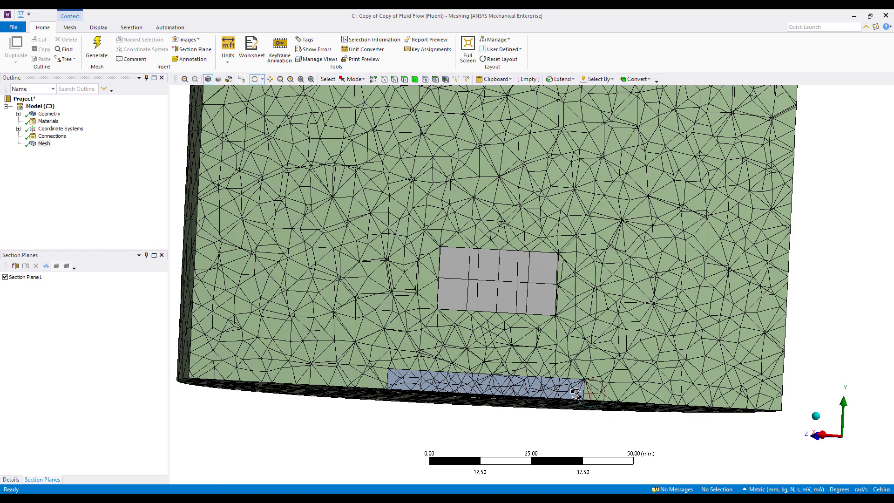
left_click_drag(517, 344, 502, 345)
left_click_drag(459, 380, 428, 381)
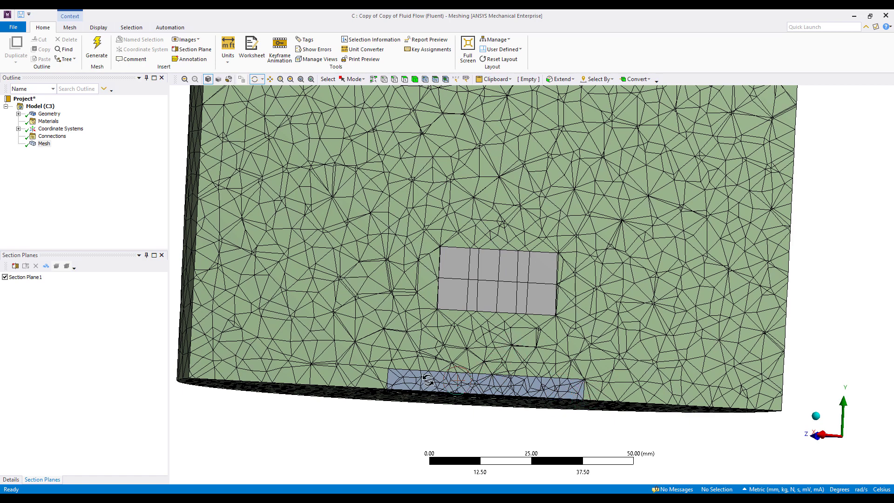
left_click(46, 266)
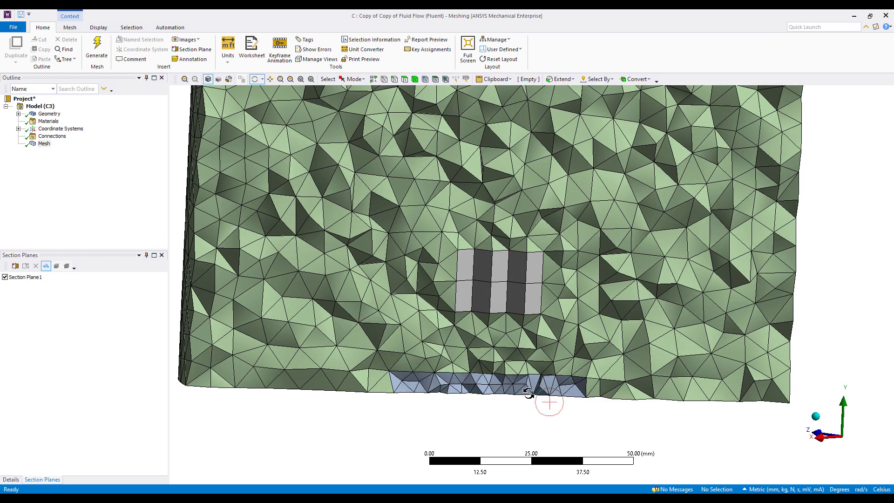
left_click(528, 393)
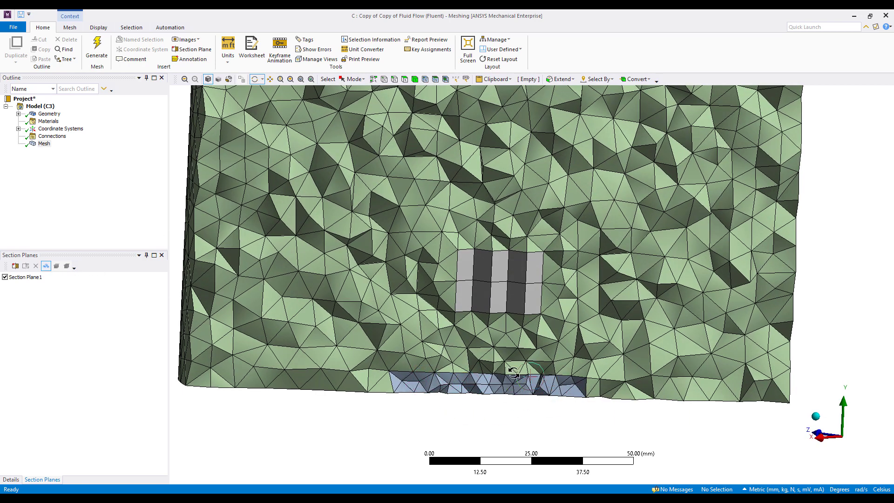
left_click(5, 277)
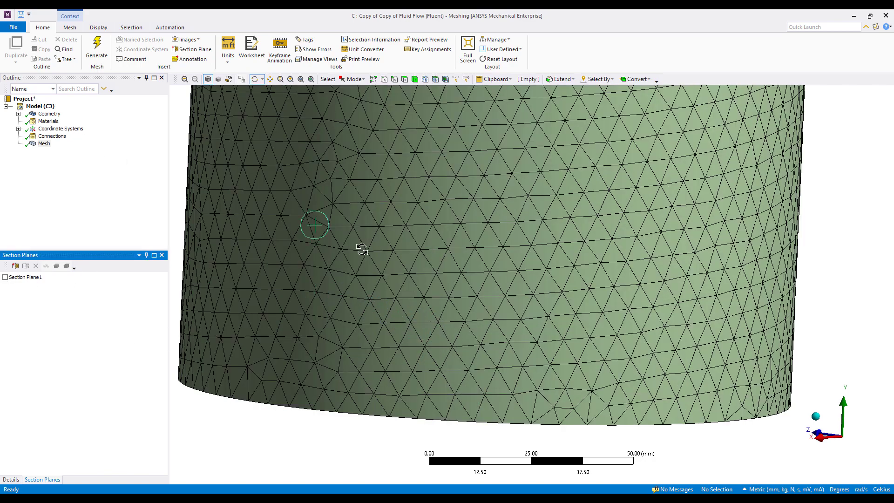
left_click_drag(362, 249, 424, 185)
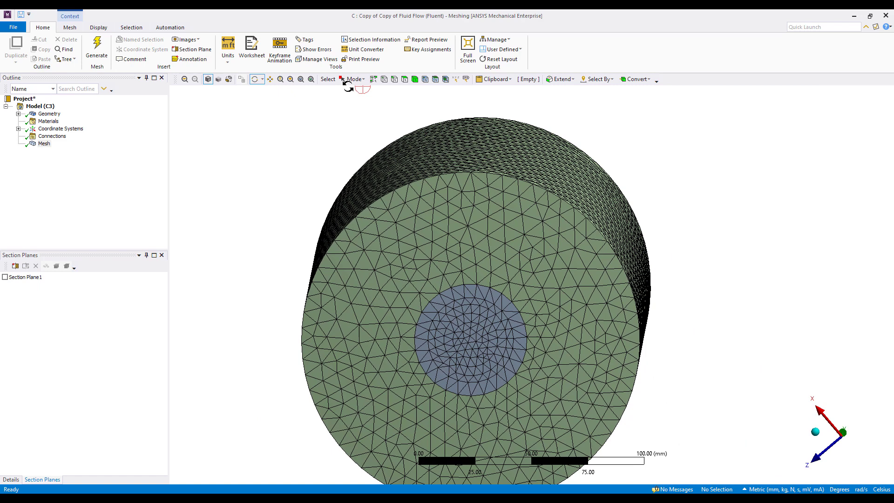
Hide all bodies except the outer enclosure cylinder.
left_click(415, 80)
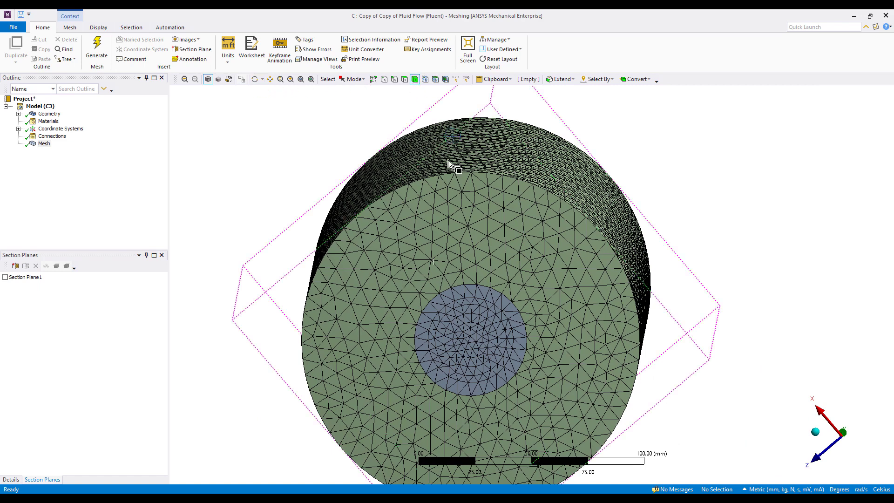
left_click(475, 241)
right_click(472, 239)
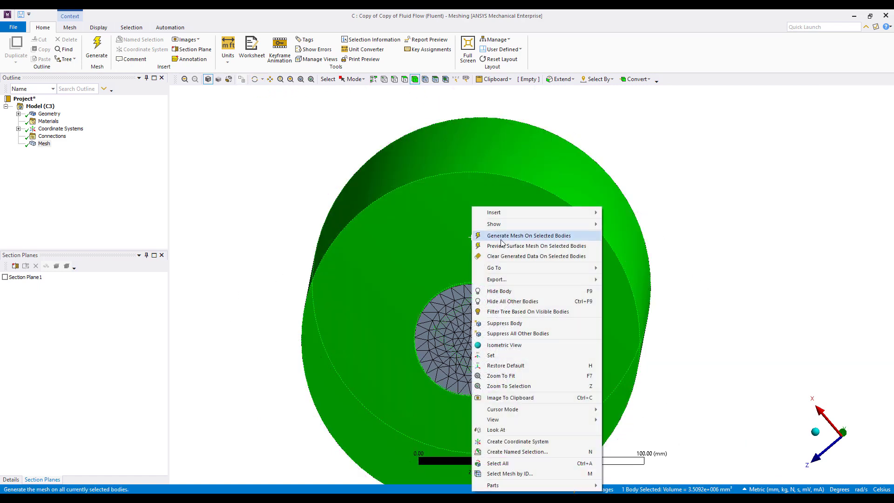
left_click(559, 302)
left_click(724, 300)
left_click_drag(410, 181, 551, 329)
Insert an Inflation control on the mesh with the outer cylinder body as geometry.
right_click(46, 144)
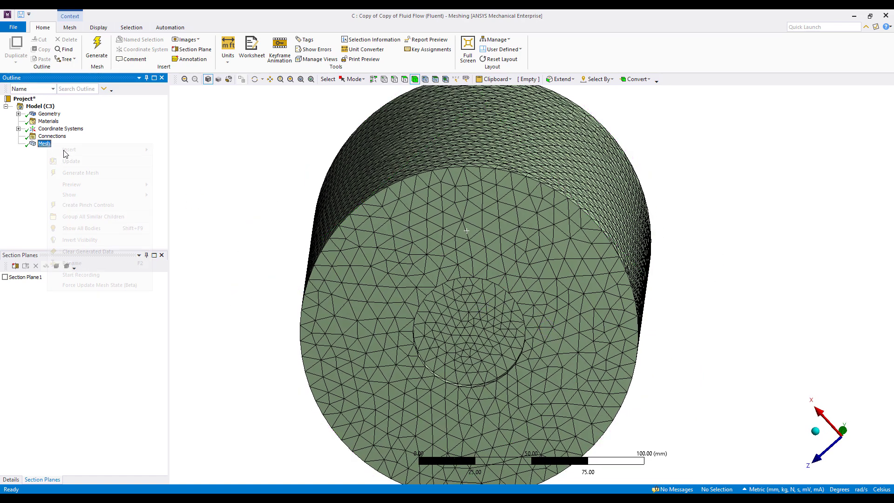
mouse_move(65, 150)
left_click(195, 234)
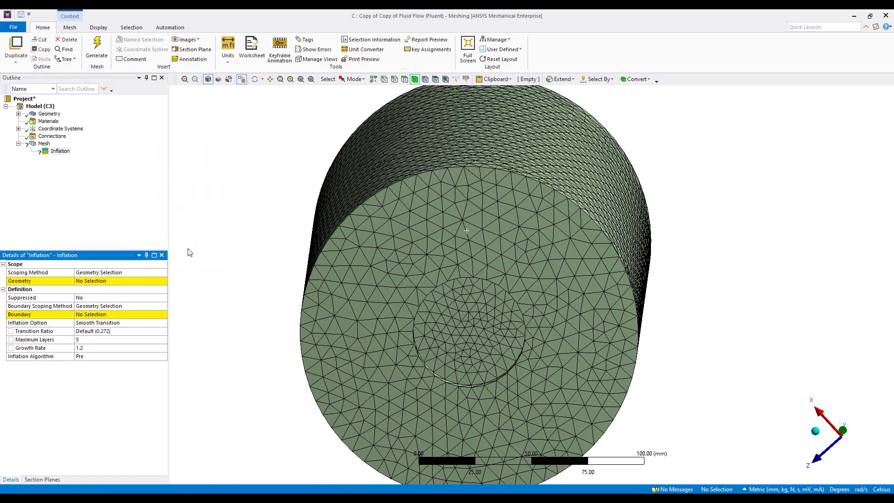
left_click(110, 281)
left_click(355, 240)
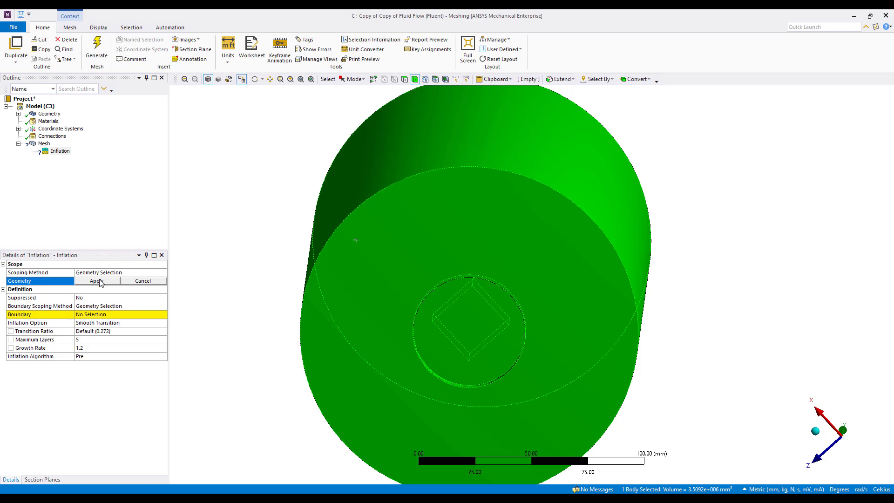
left_click(96, 282)
Box-select the 8 central-hole faces as inflation boundary and set Maximum Layers to 10.
left_click(101, 315)
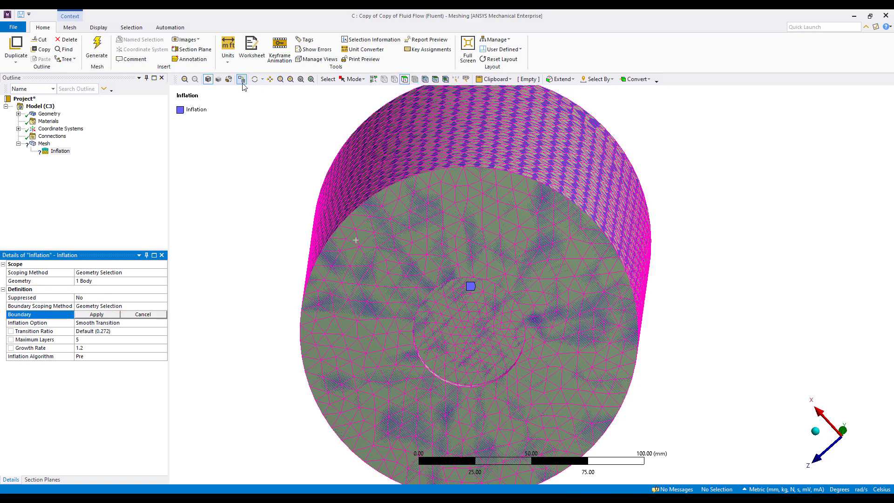
left_click(354, 79)
left_click(372, 100)
left_click_drag(403, 262, 578, 416)
middle_click_drag(565, 328, 482, 343)
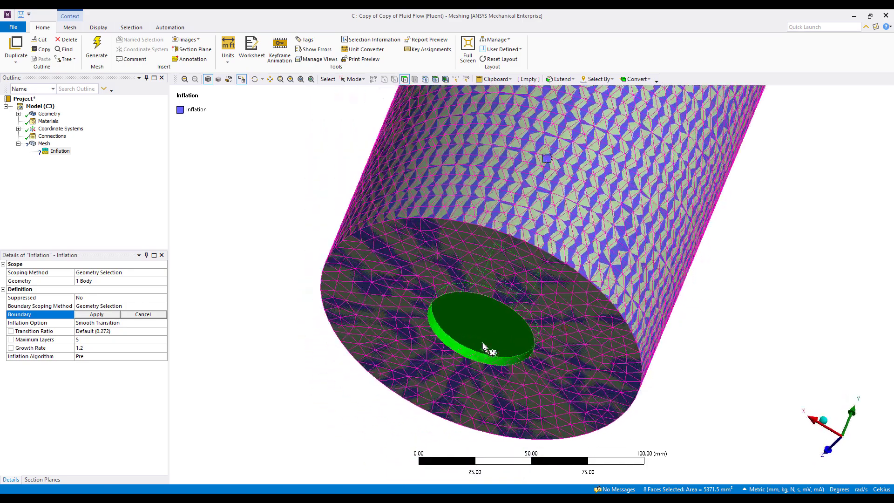
left_click(96, 315)
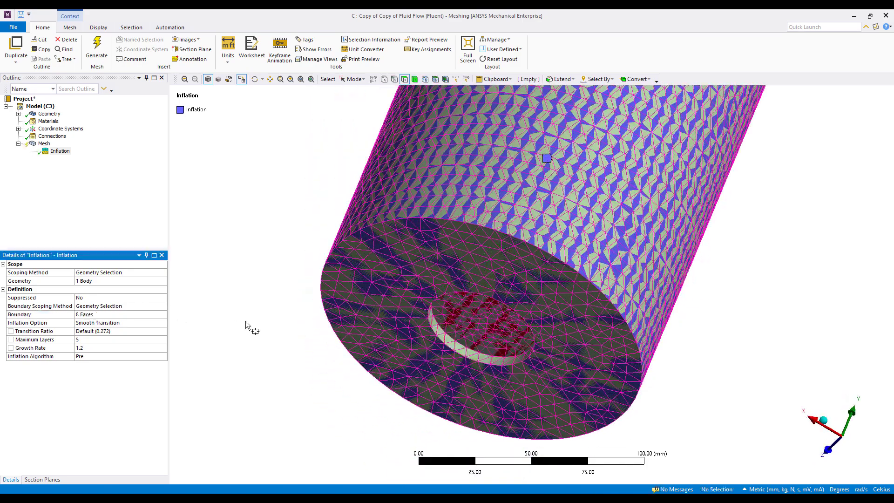
left_click(93, 340)
type("10")
key("Return")
Generate the mesh with inflation and zoom in on the layers around the central hole.
right_click(44, 144)
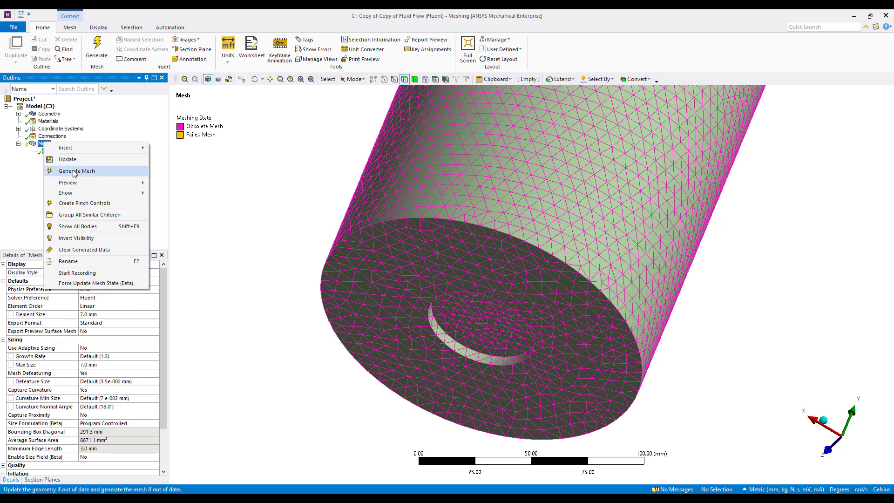
left_click(90, 169)
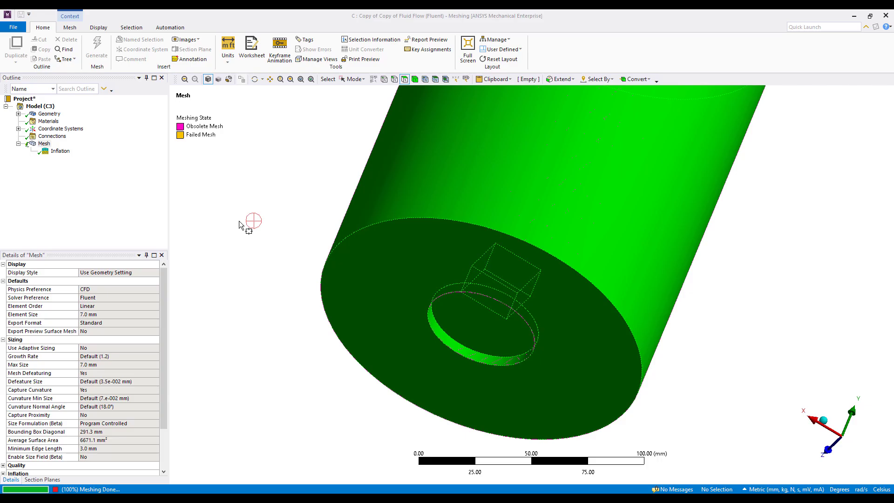
mouse_move(577, 304)
middle_mouse_down()
mouse_move(559, 300)
mouse_move(494, 352)
mouse_move(515, 320)
mouse_move(529, 262)
mouse_move(515, 254)
mouse_move(541, 241)
mouse_move(536, 268)
middle_mouse_up()
scroll(536, 268, "down", 3)
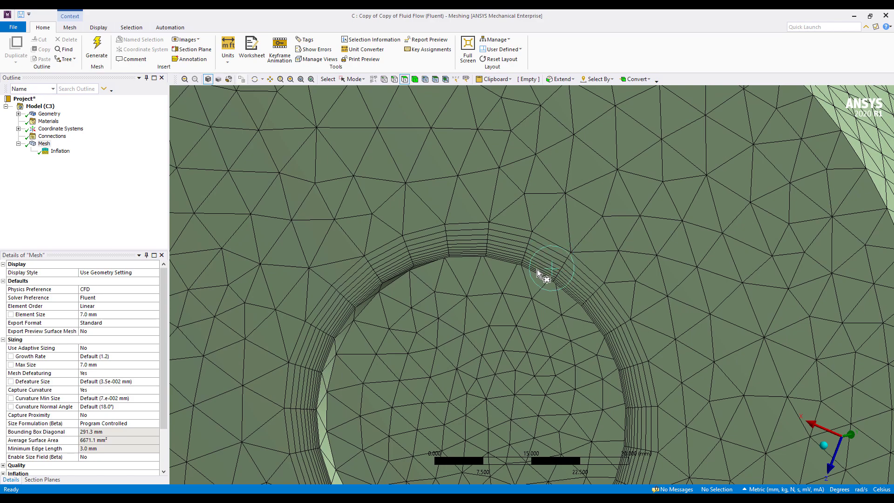
scroll(536, 325, "down", 5)
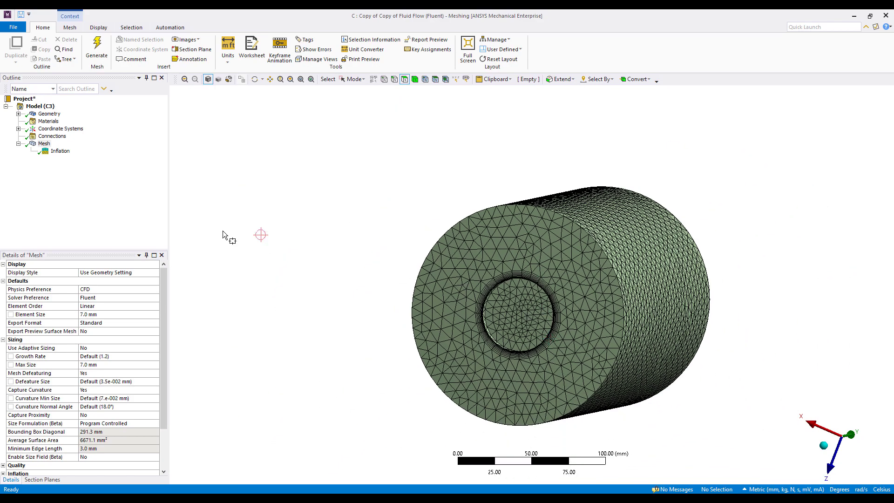
Show all bodies again so the inner heater reappears beside the outer cylinder.
right_click(294, 279)
mouse_move(400, 305)
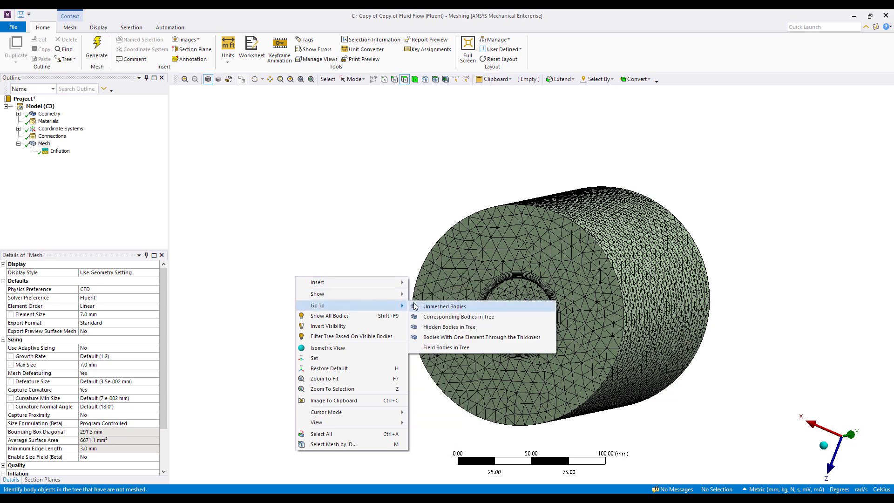
left_click(354, 316)
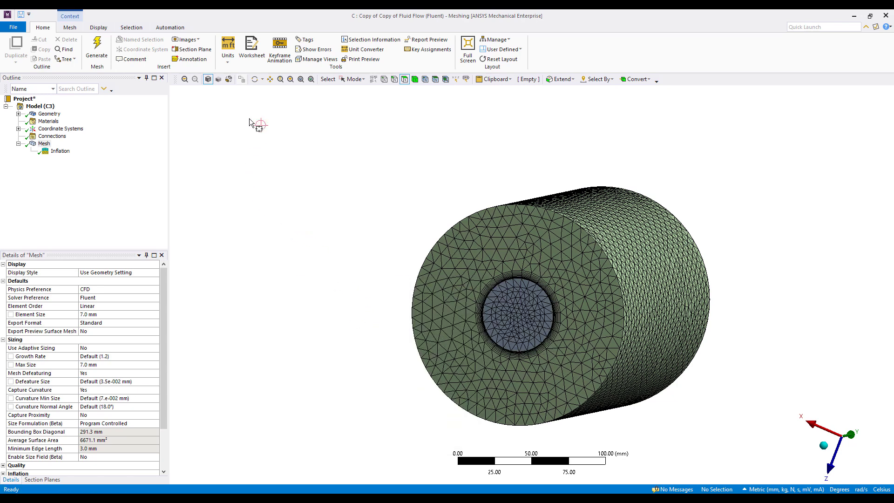
Switch to single-select mode and pick the face of the heater hole.
left_click(355, 79)
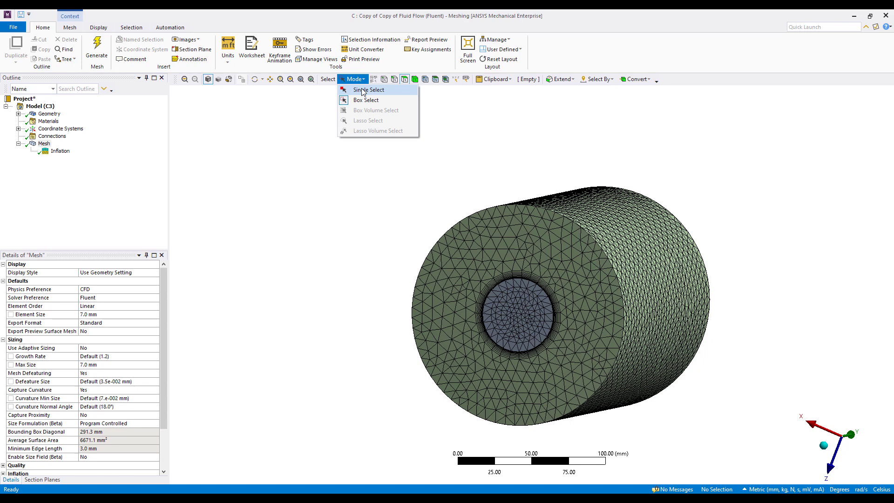
left_click(369, 88)
scroll(525, 303, "up", 1)
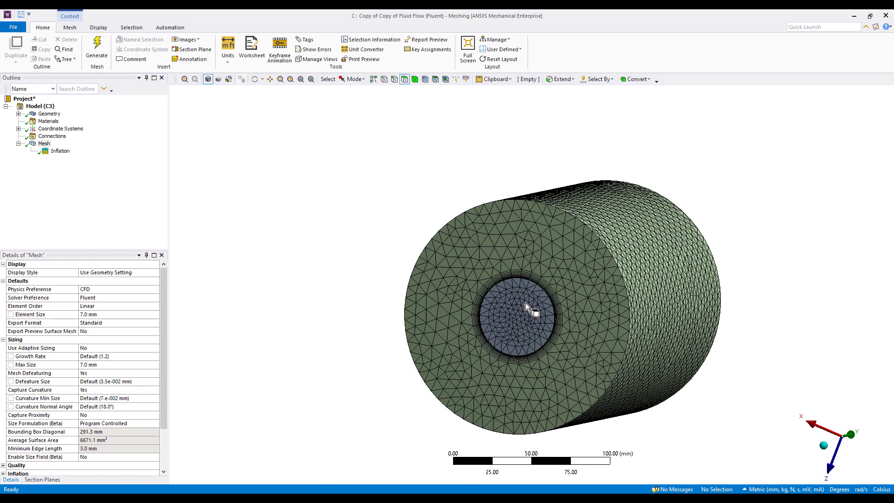
left_click(526, 305)
right_click(526, 303)
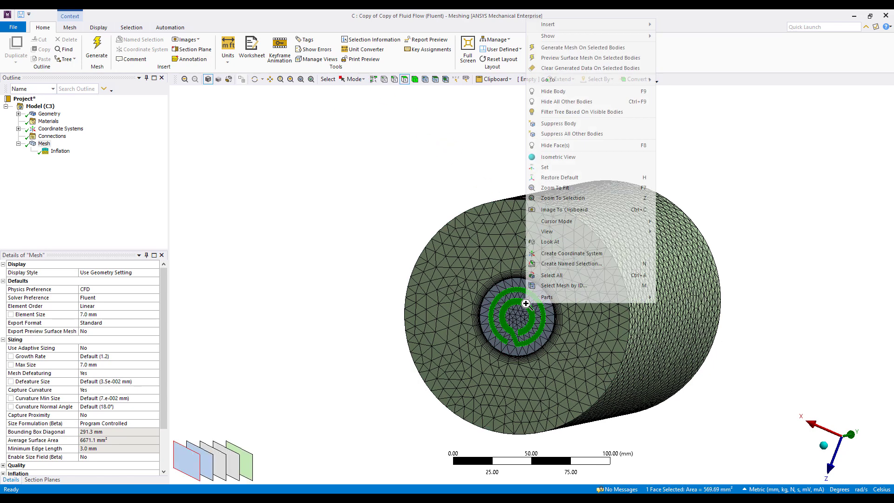
Name the heater hole face 'heater' and the heater base face 'heaterBase'.
left_click(579, 264)
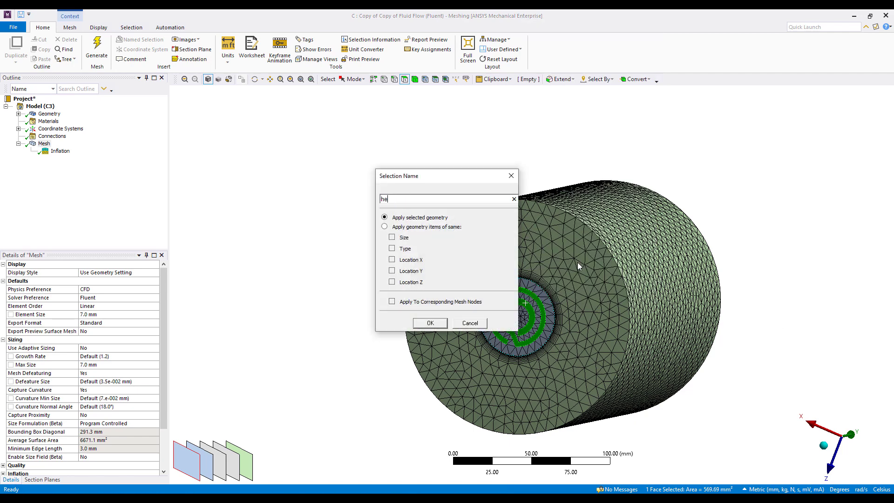
key("Return")
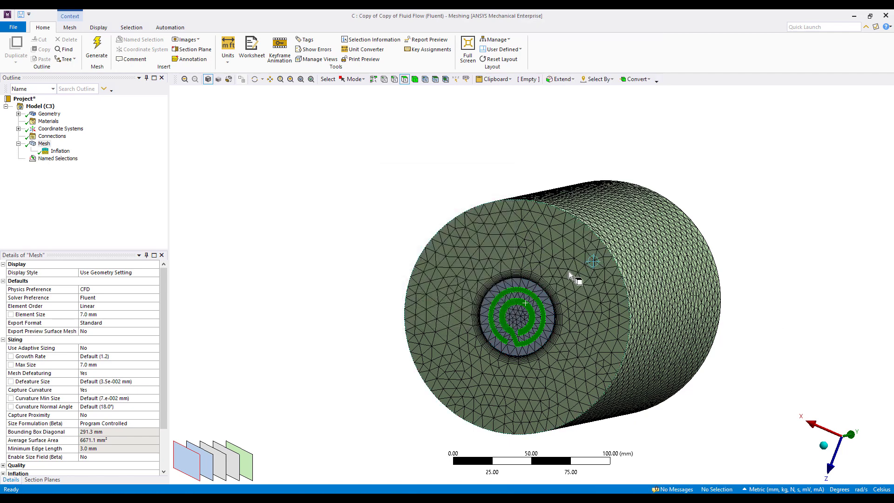
left_click(543, 301)
right_click(544, 301)
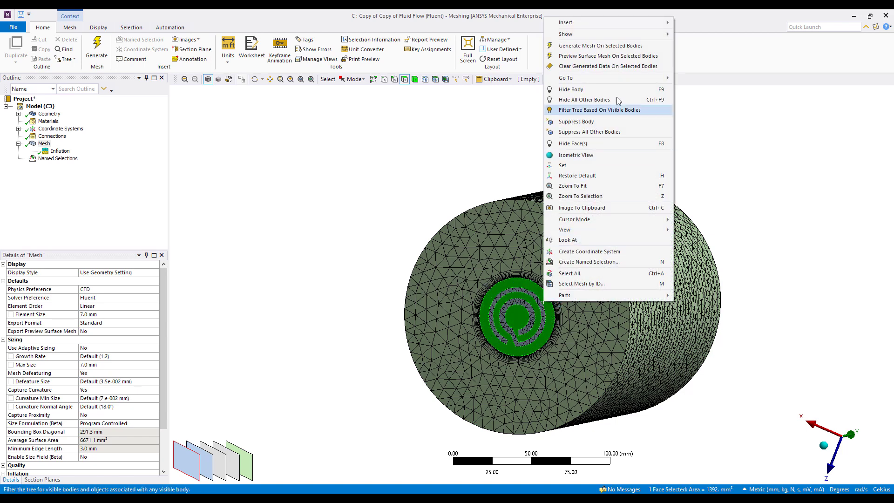
left_click(592, 262)
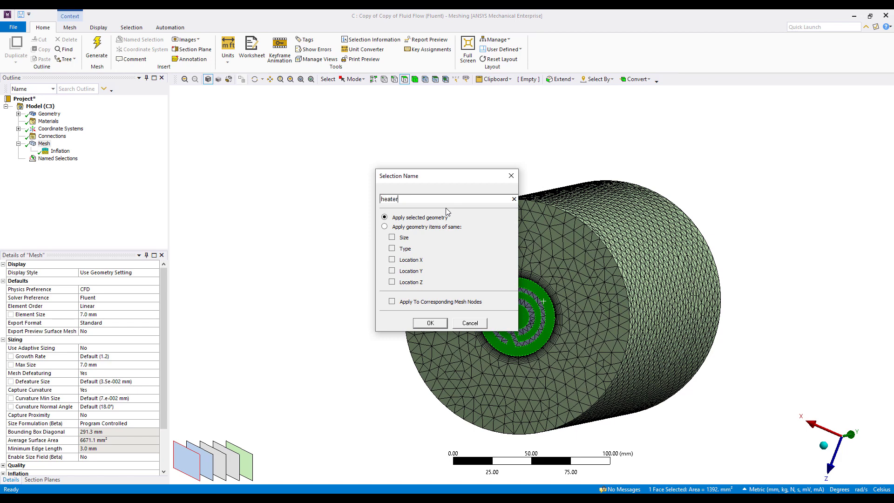
type("heaterBase")
left_click(421, 325)
Name the large outer end face 'ground' and the curved outer face 'cylinder'.
left_click(592, 293)
right_click(590, 293)
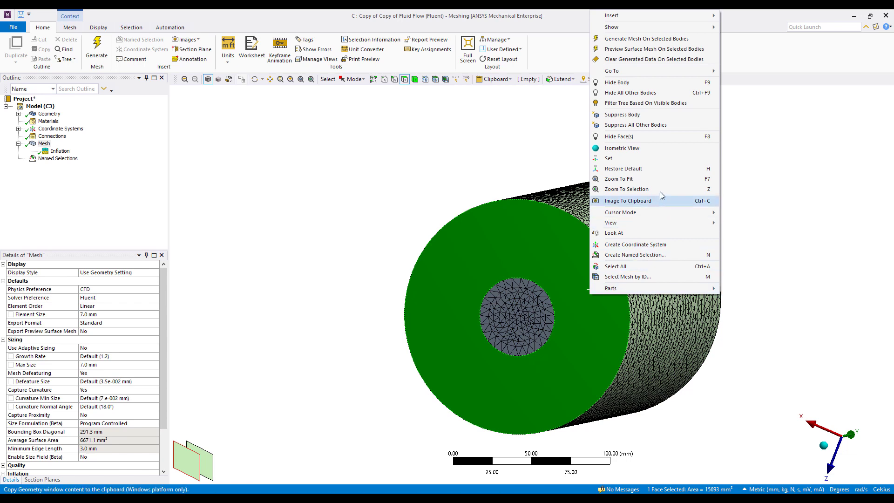
left_click(635, 254)
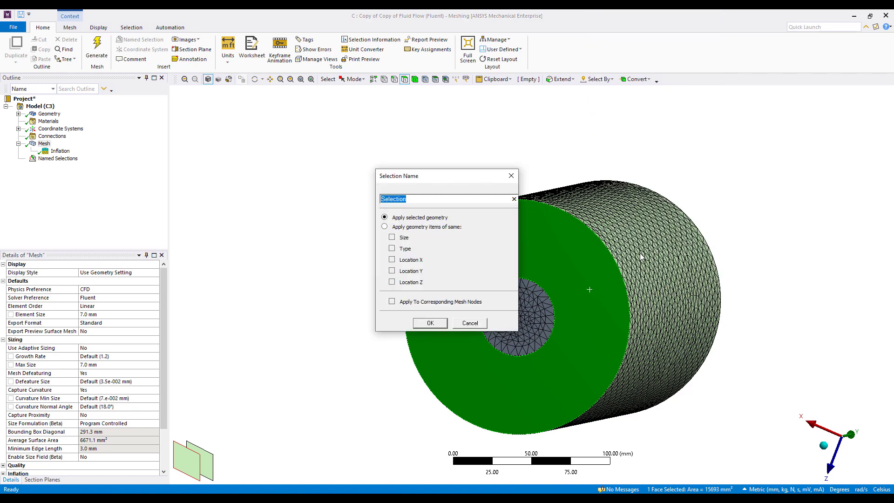
type("ground")
key("Return")
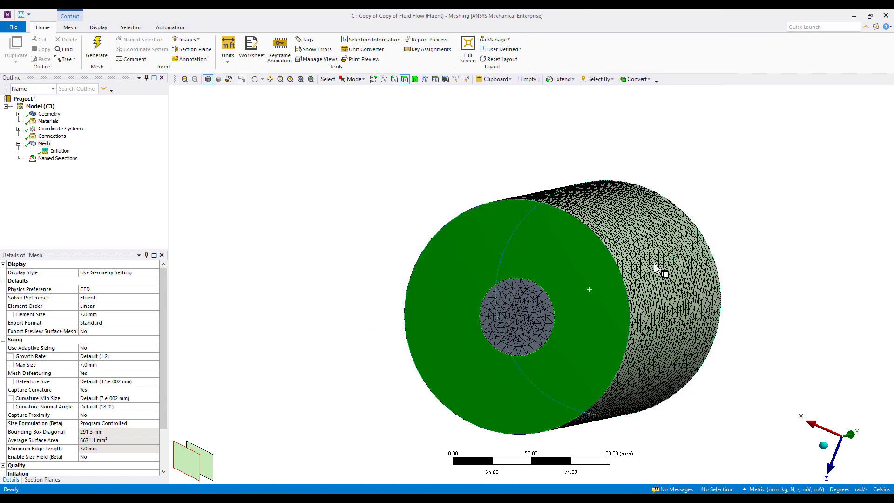
left_click(655, 268)
right_click(652, 268)
left_click(691, 256)
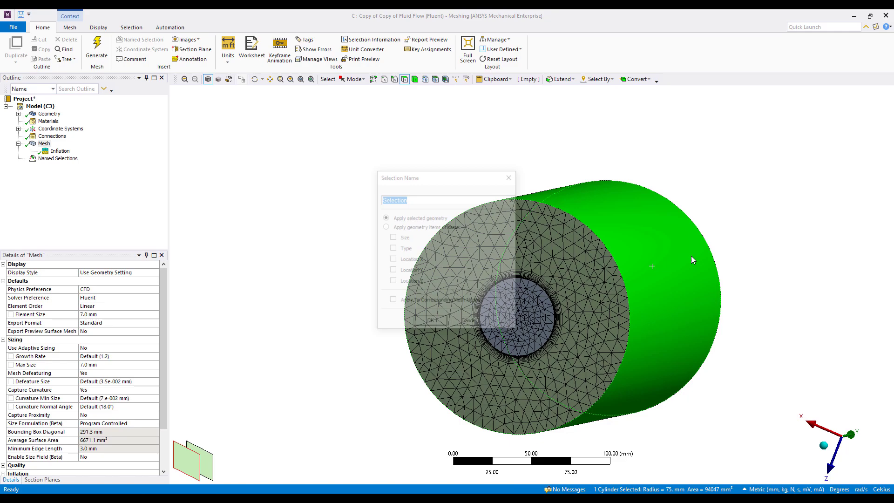
type("cylinder")
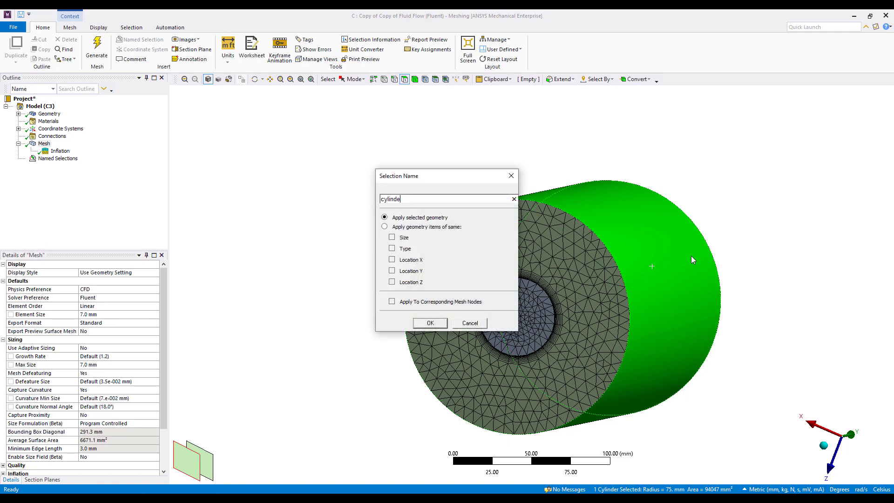
key("Return")
Name the cylinder's top face 'inlet'.
middle_click_drag(660, 110, 608, 311)
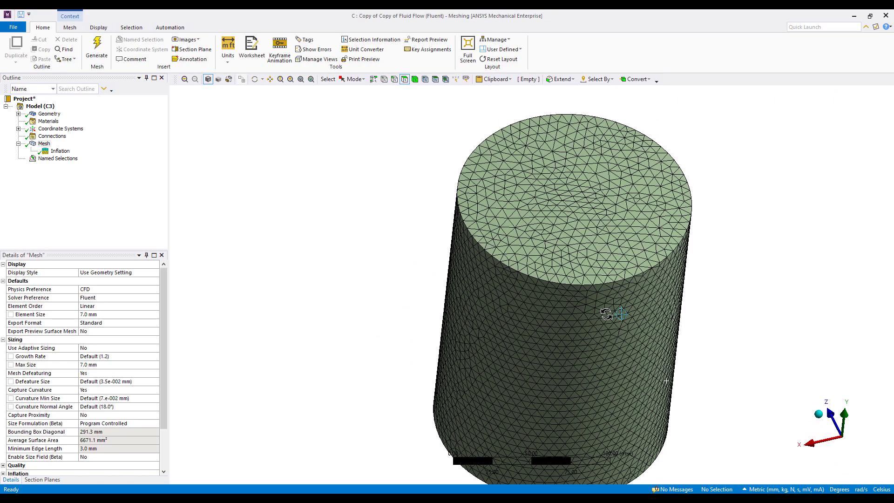
left_click(579, 167)
right_click(580, 167)
left_click(649, 413)
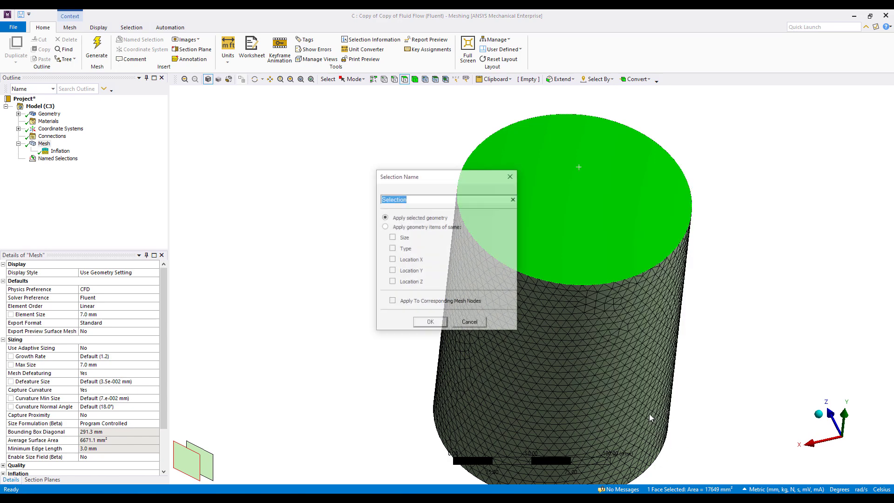
type("inlet")
key("Return")
left_click(235, 305)
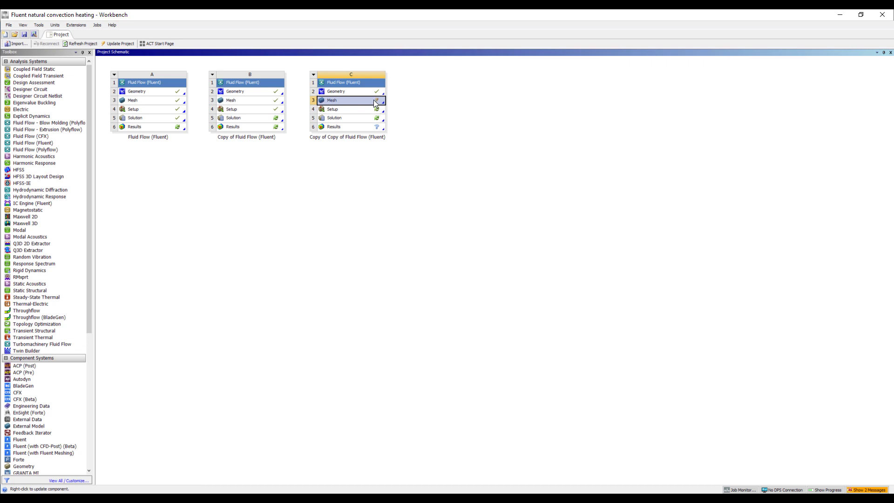
Update system C's mesh, then launch its Setup in Fluent with the new mesh loaded.
right_click(376, 103)
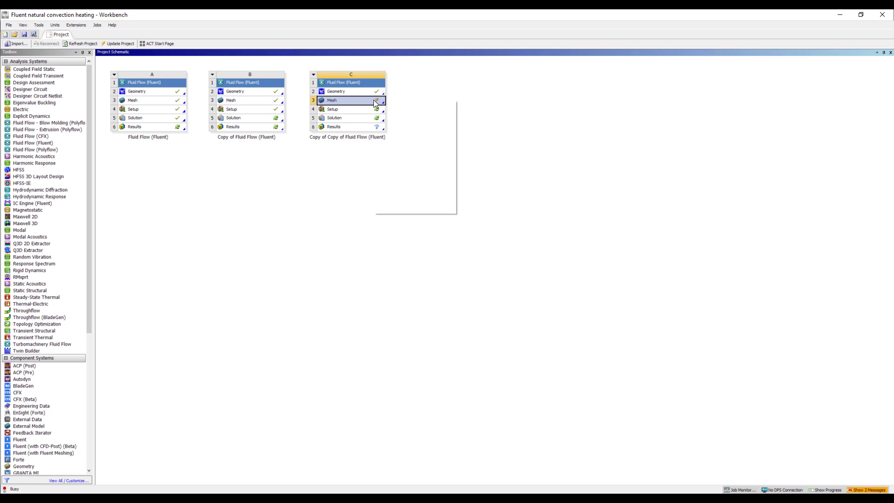
left_click(395, 140)
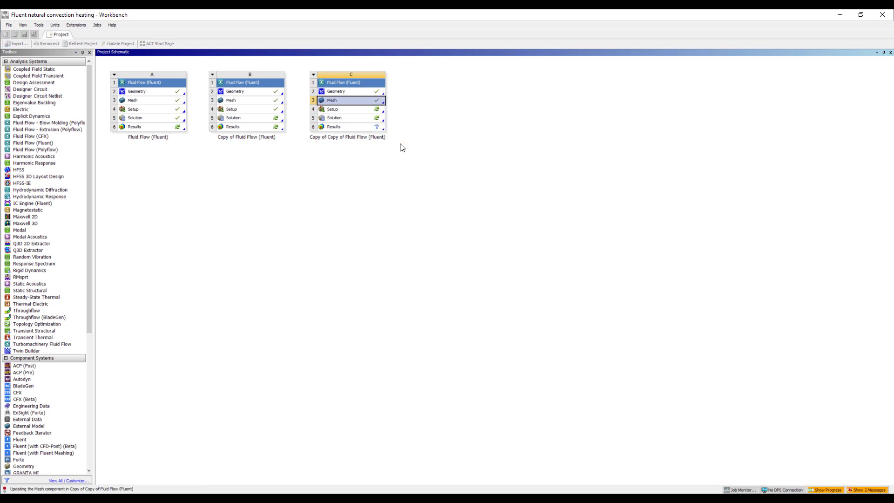
right_click(369, 113)
left_click(387, 115)
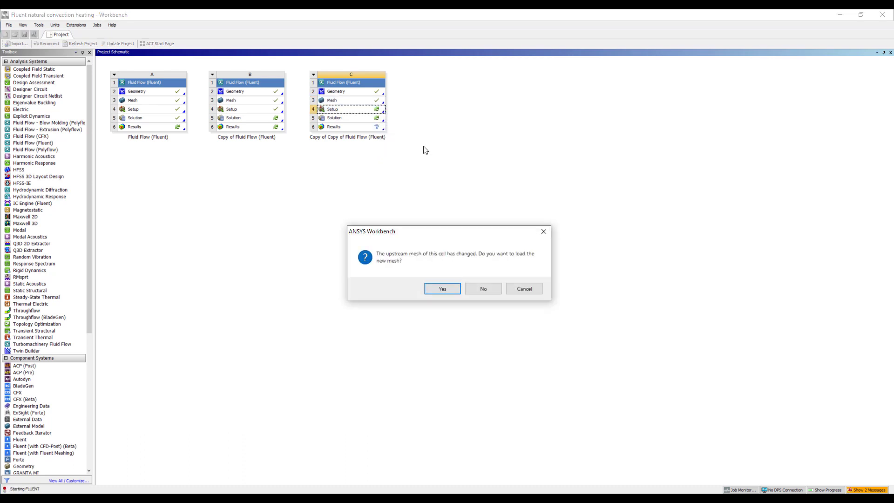
left_click(438, 289)
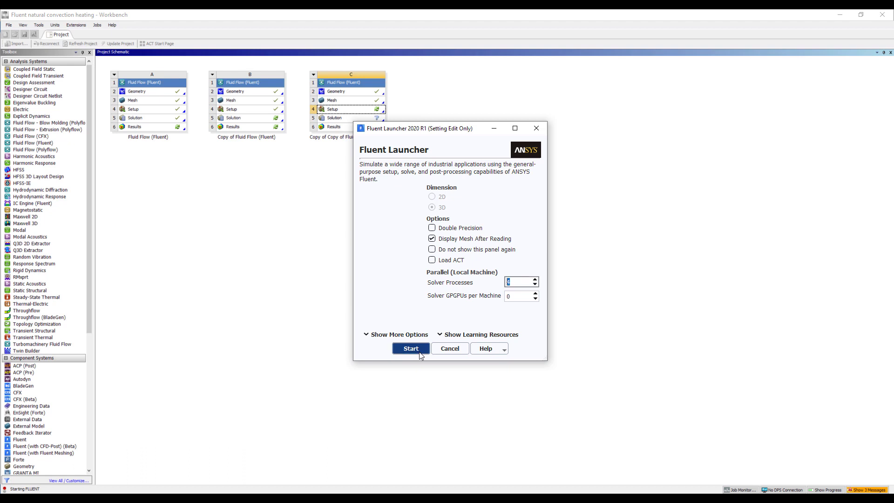
left_click(412, 349)
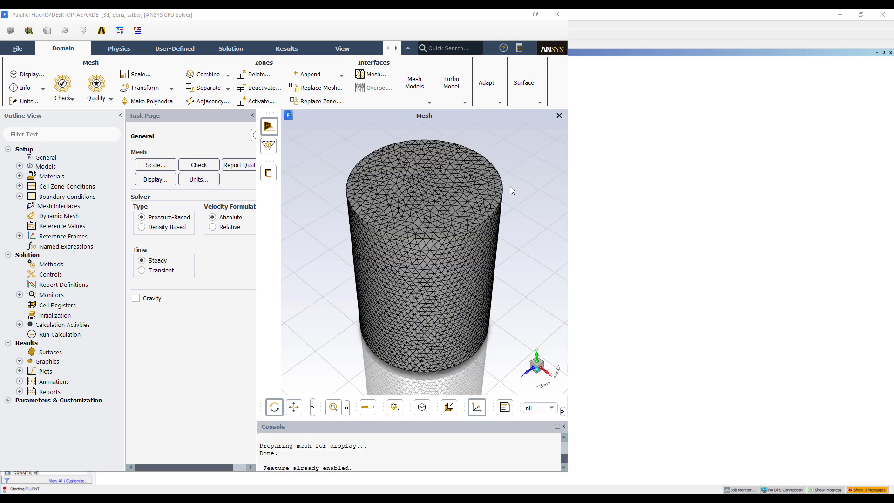
Maximize the Fluent window and widen the task page panel.
left_click_drag(473, 21, 555, 57)
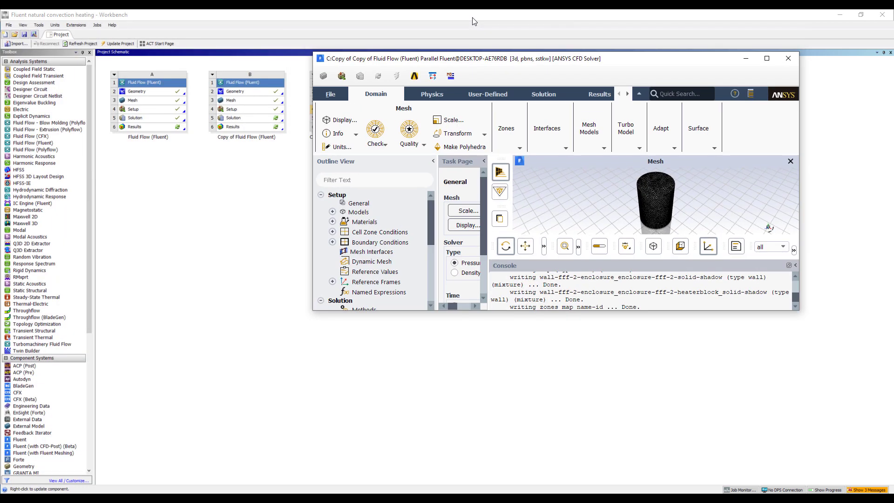
double_click(555, 57)
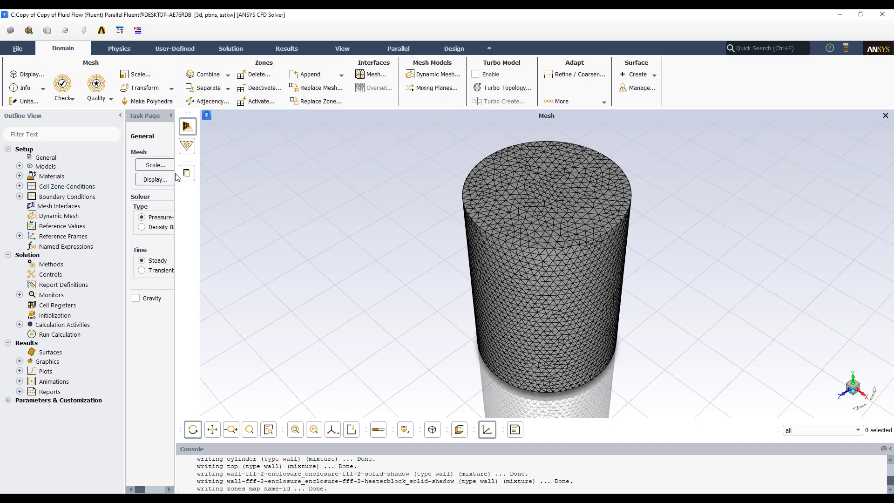
left_click_drag(177, 178, 259, 178)
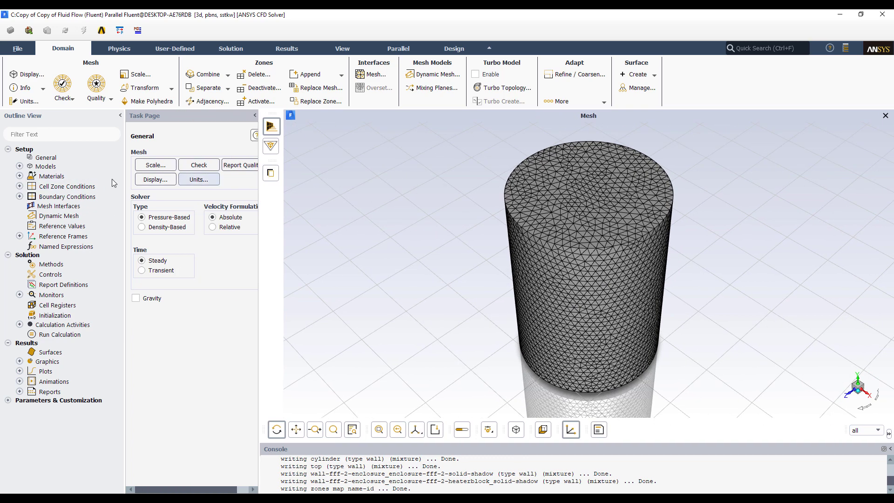
Enable gravity in General settings with Y acceleration -9.8 m/s2.
left_click(51, 160)
left_click(137, 310)
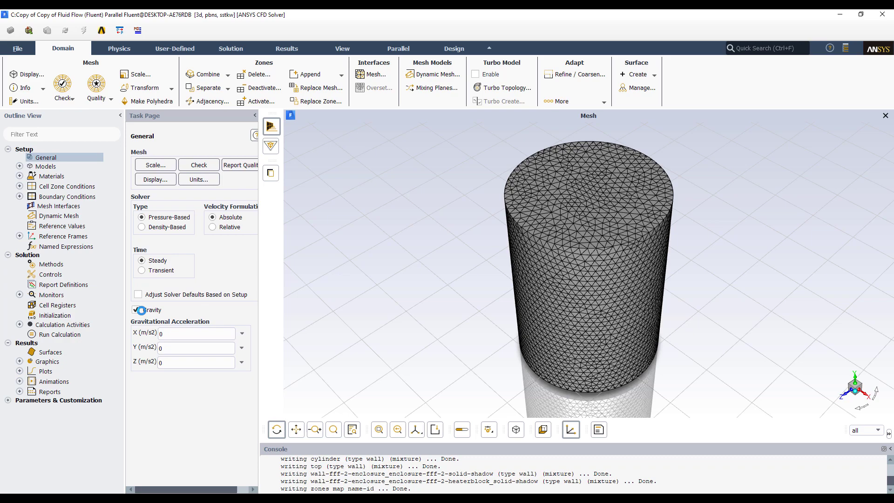
left_click_drag(494, 306, 520, 225)
left_click(168, 353)
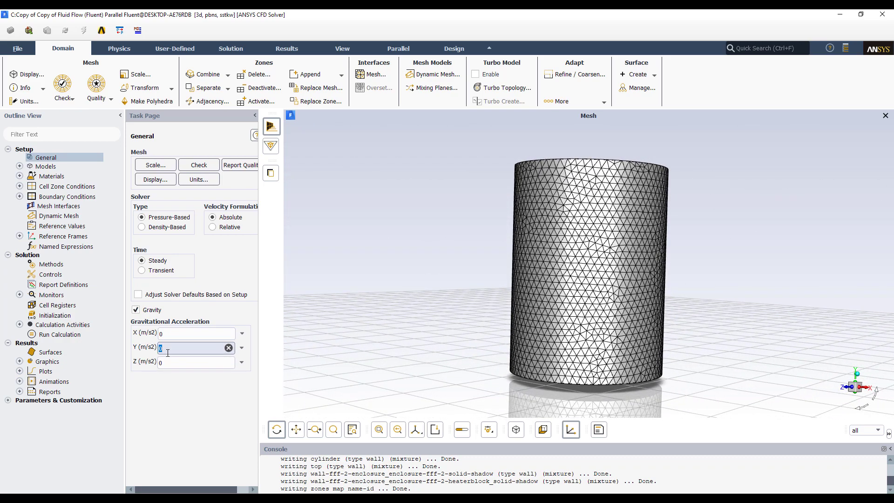
type("-9.8")
left_click(176, 398)
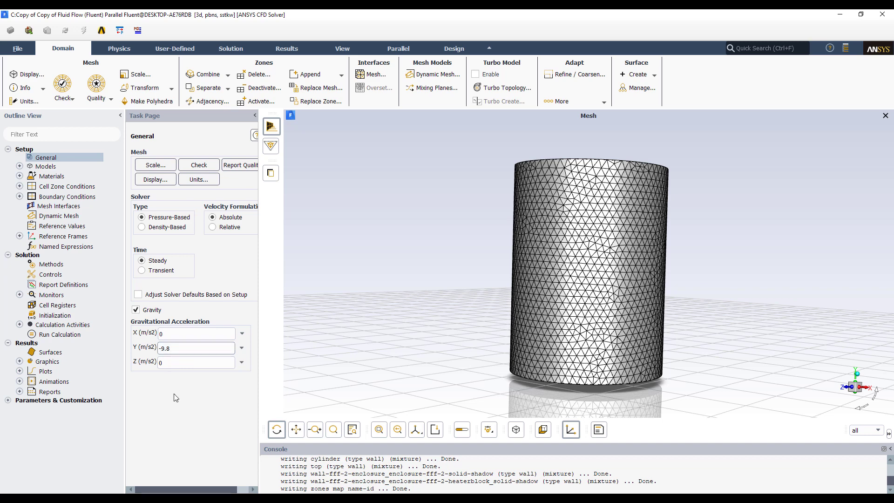
left_click(19, 166)
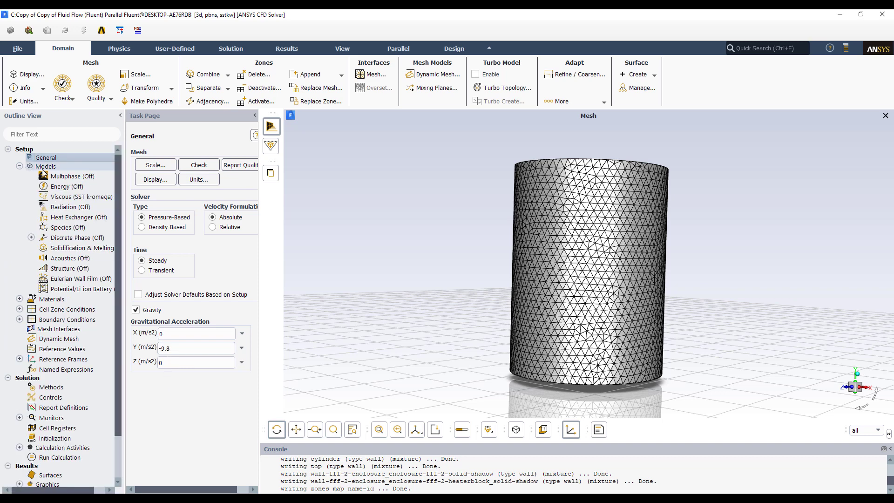
Turn on the energy equation and S2S radiation, writing view factors to FFF-2.2.s2s.
double_click(67, 187)
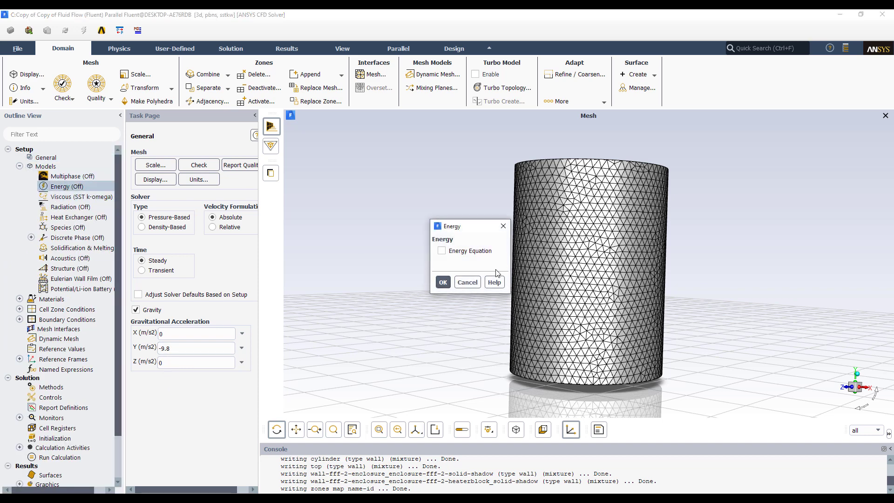
left_click(455, 252)
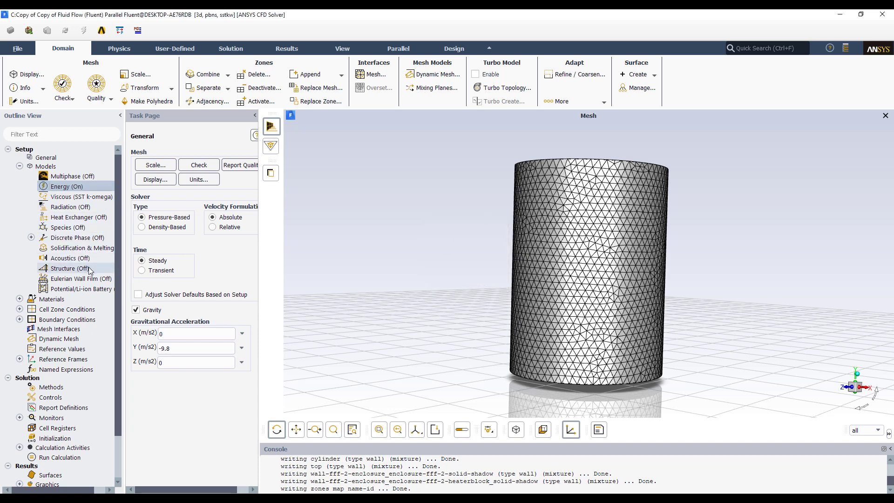
left_click(81, 211)
double_click(82, 211)
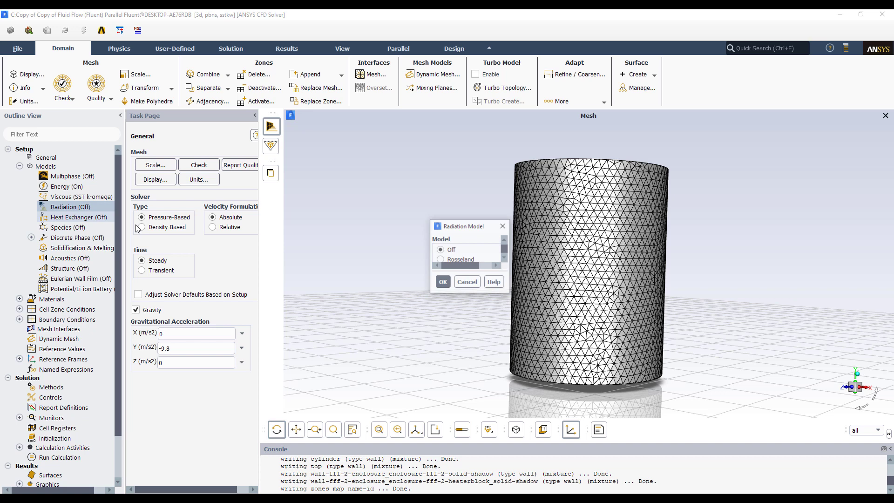
left_click(468, 289)
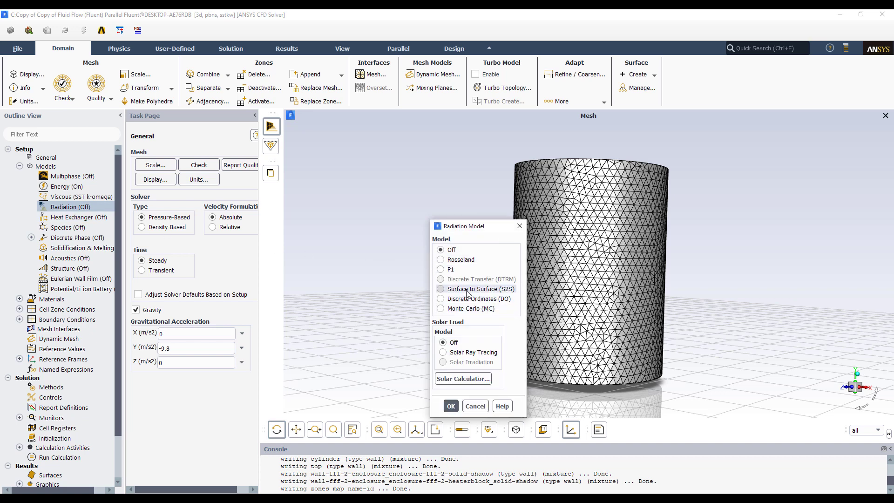
left_click_drag(565, 228, 463, 179)
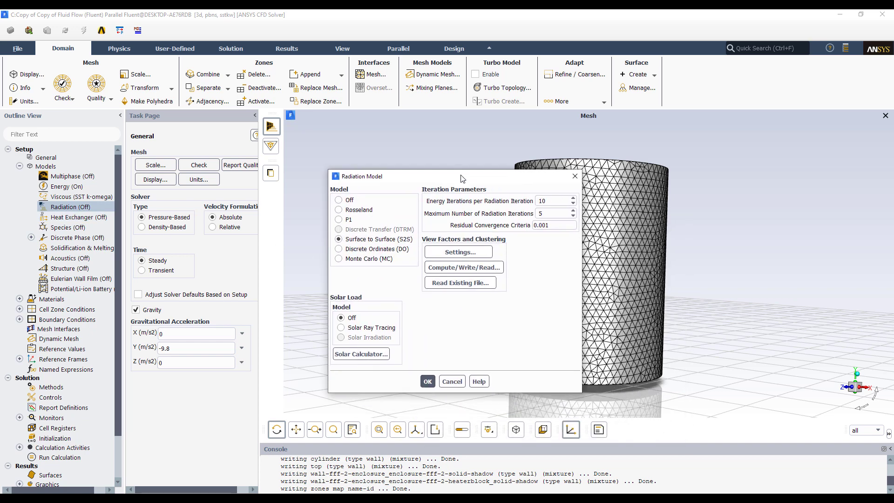
left_click(454, 270)
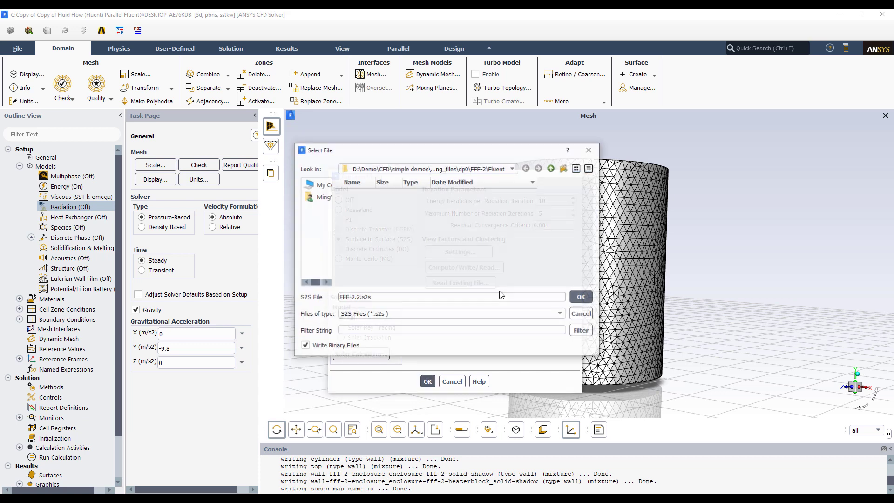
left_click(582, 297)
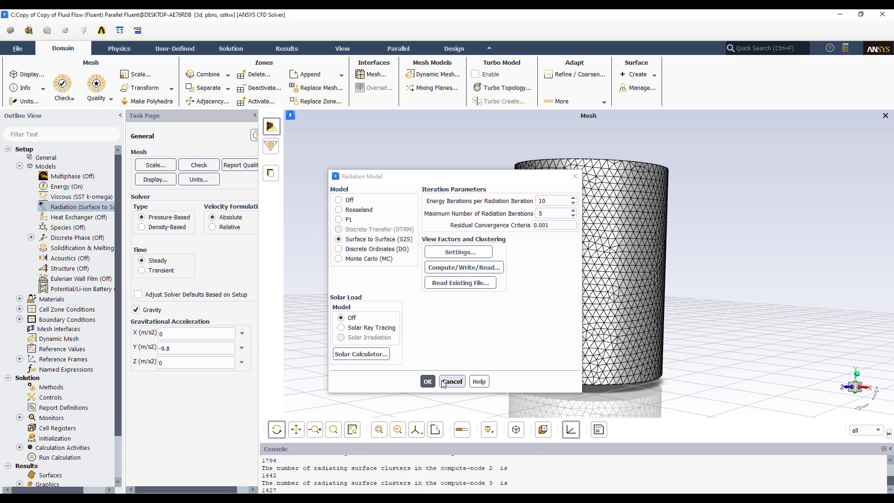
left_click(427, 382)
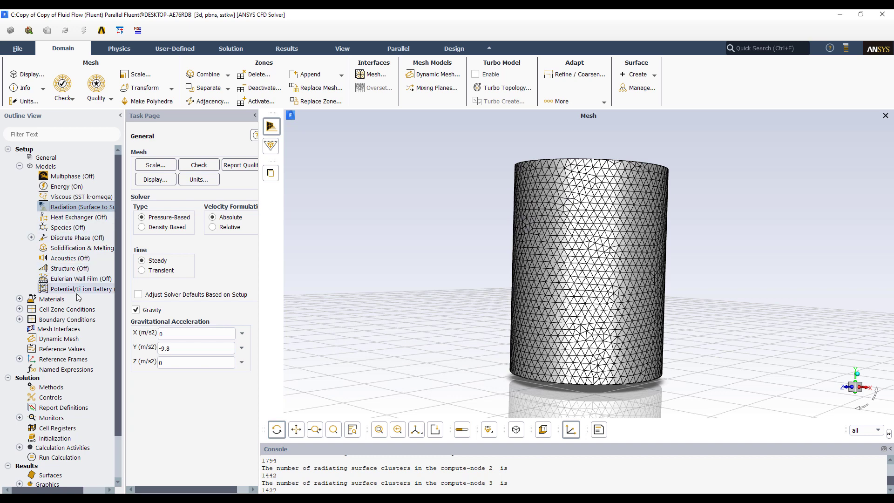
Set the air material's density to incompressible-ideal-gas and apply it with Change/Create.
left_click(20, 299)
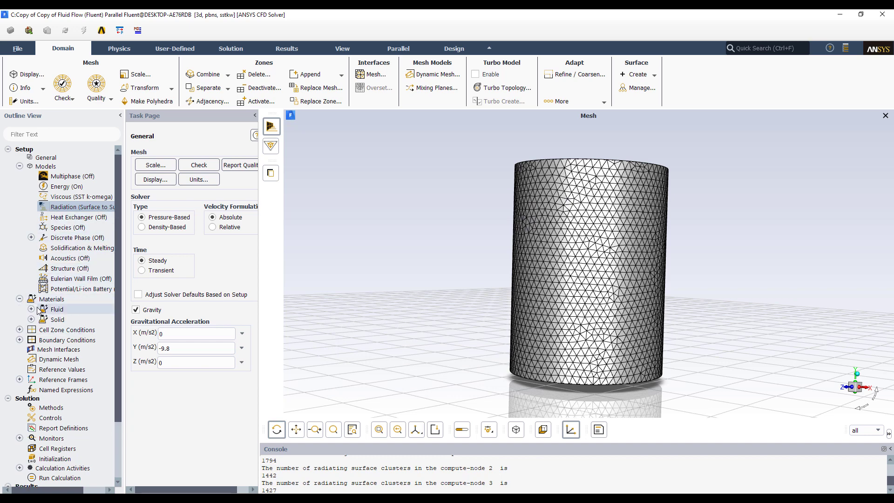
left_click(31, 309)
left_click(61, 320)
double_click(60, 320)
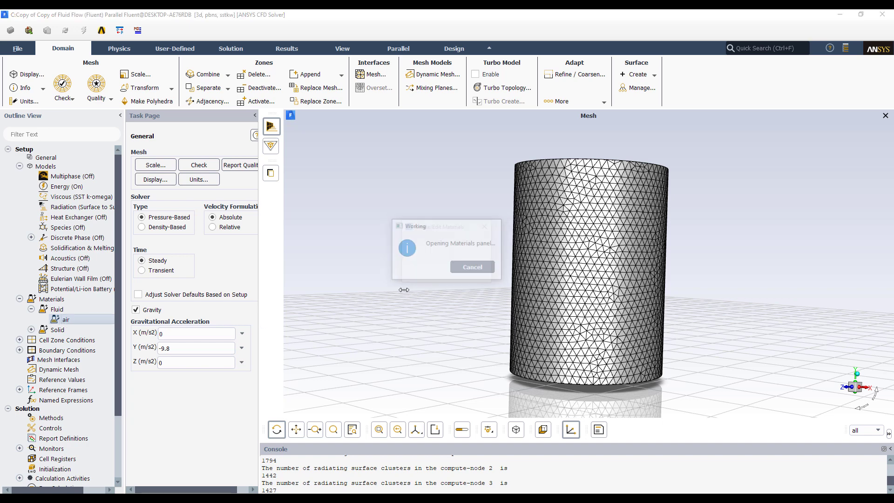
left_click_drag(628, 232, 532, 197)
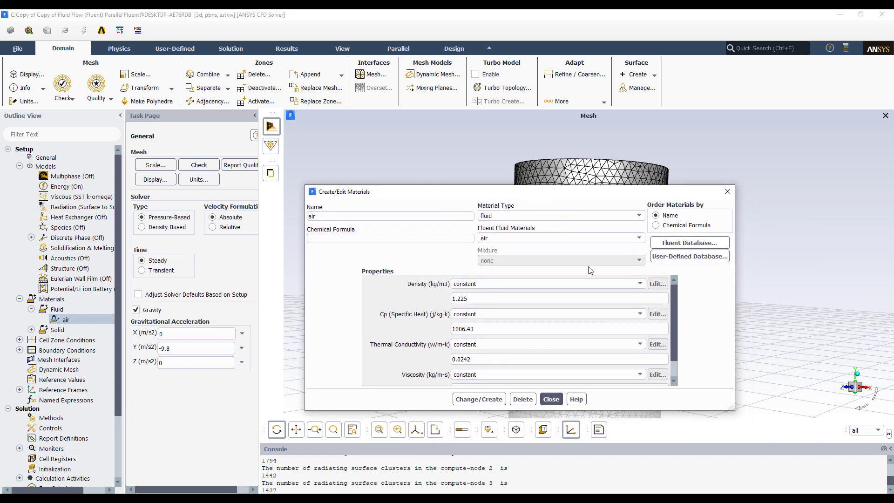
left_click(641, 284)
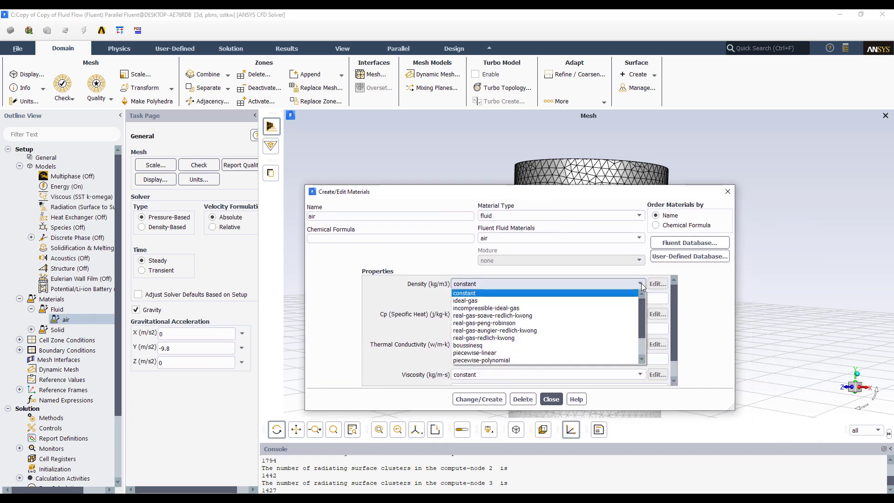
left_click(504, 309)
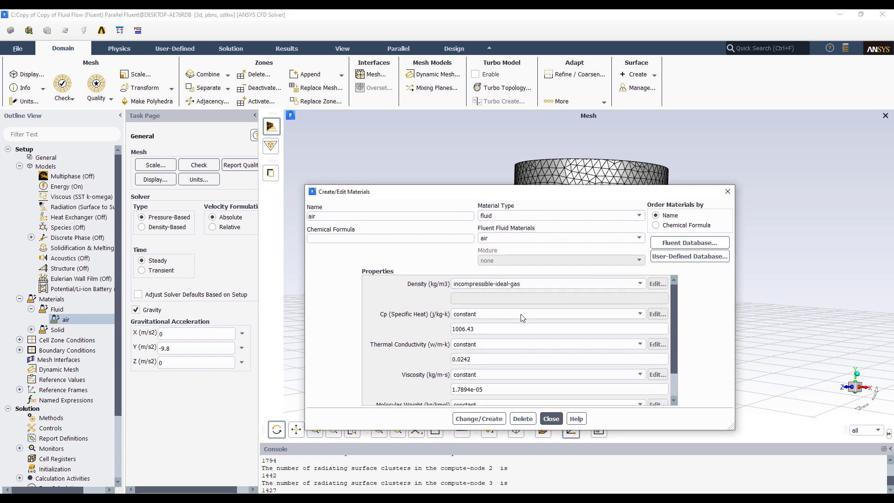
left_click(487, 420)
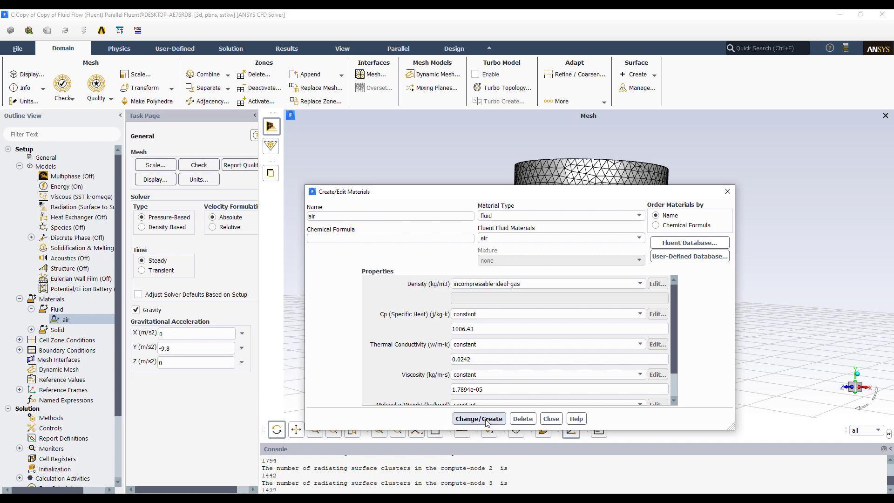
Close the materials editor and expand the solid materials list.
left_click(551, 418)
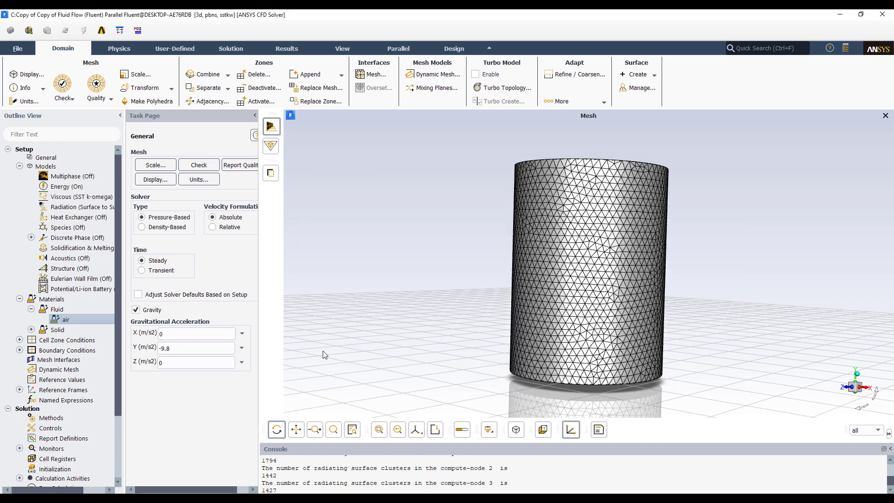
left_click(31, 329)
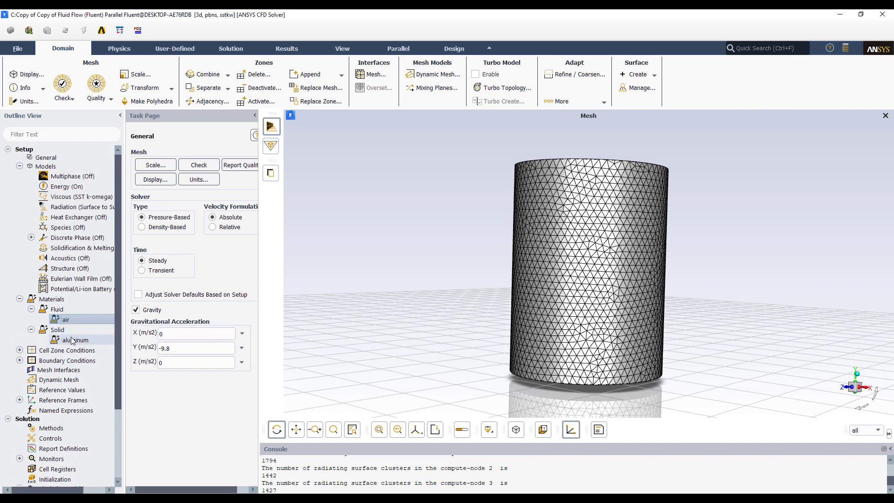
left_click_drag(563, 242, 500, 268)
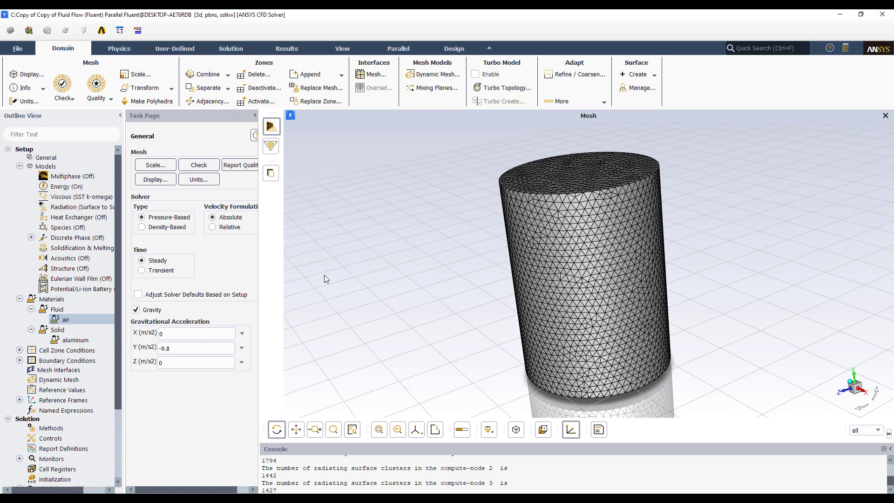
Expand the fluid and solid cell zones and confirm the enclosure fluid zone uses air.
left_click(20, 350)
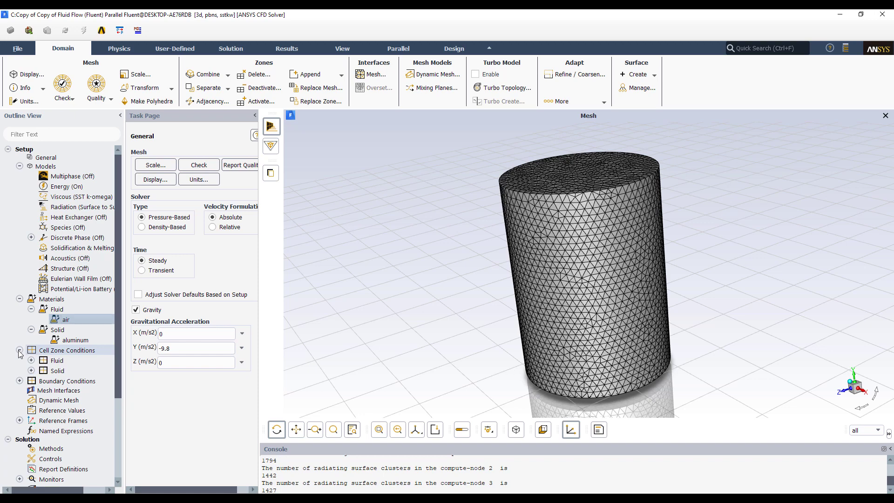
left_click(31, 361)
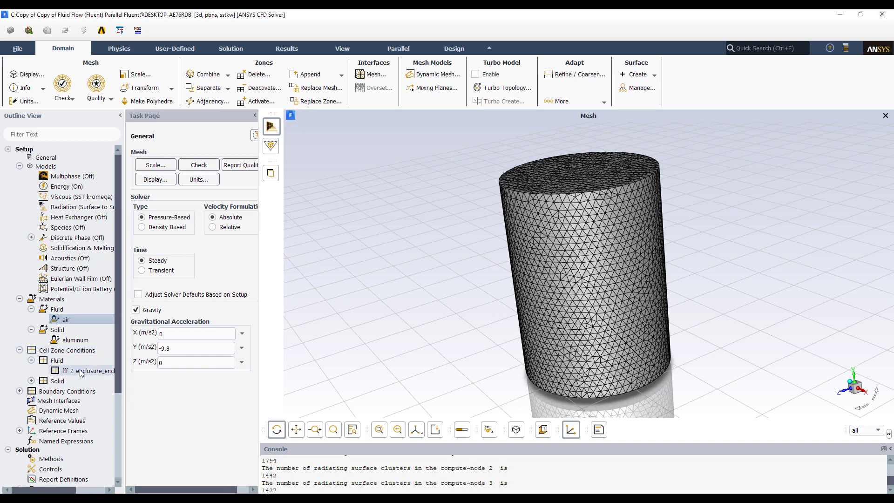
left_click(31, 381)
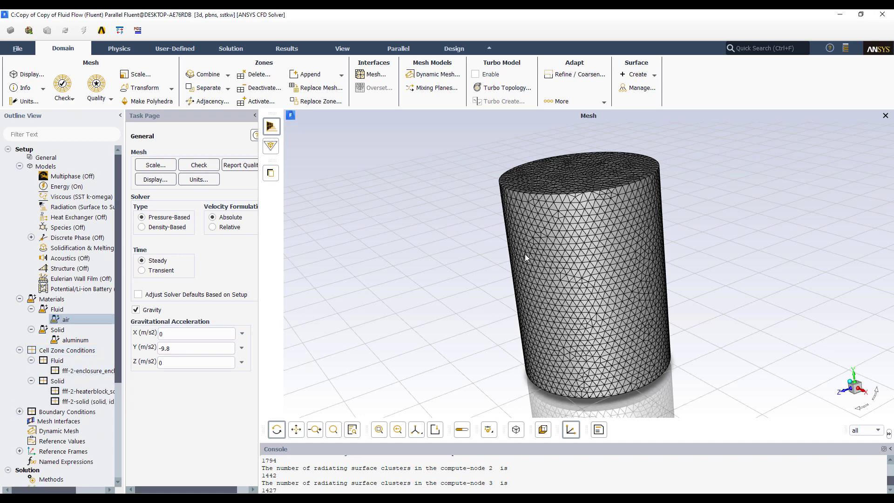
left_click_drag(326, 317, 316, 335)
left_click(88, 371)
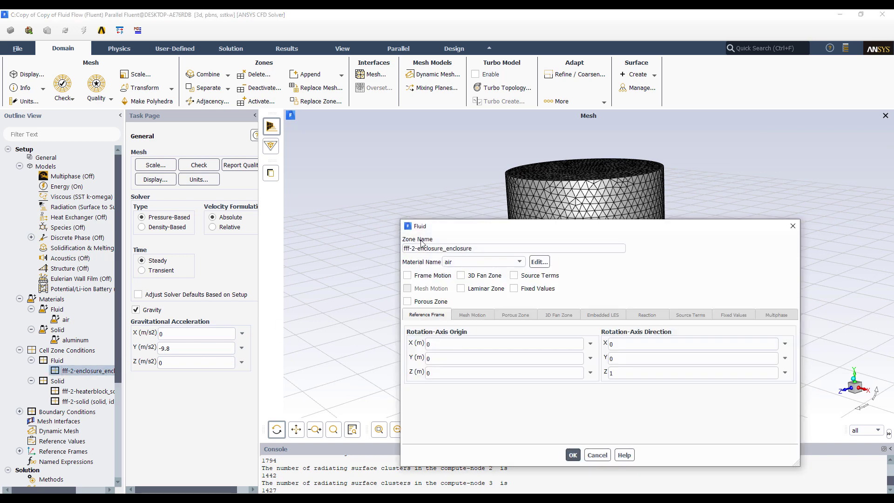
left_click(602, 454)
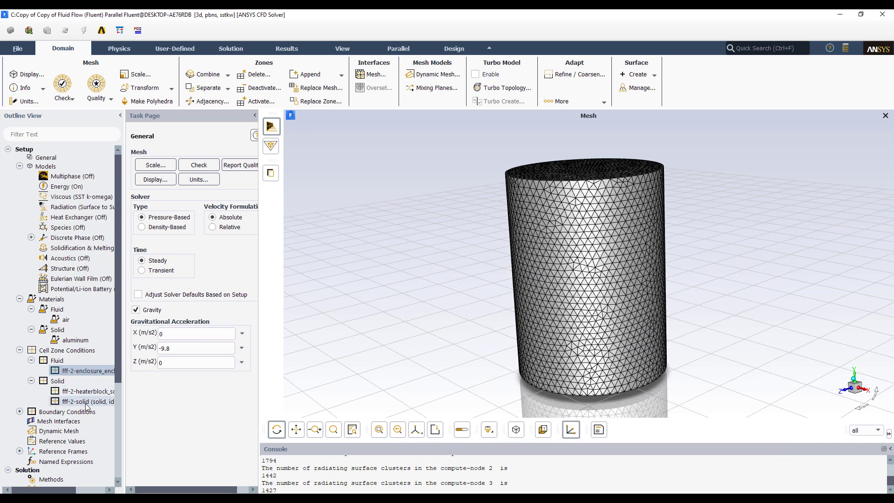
key("Up")
key("Up")
key("Up")
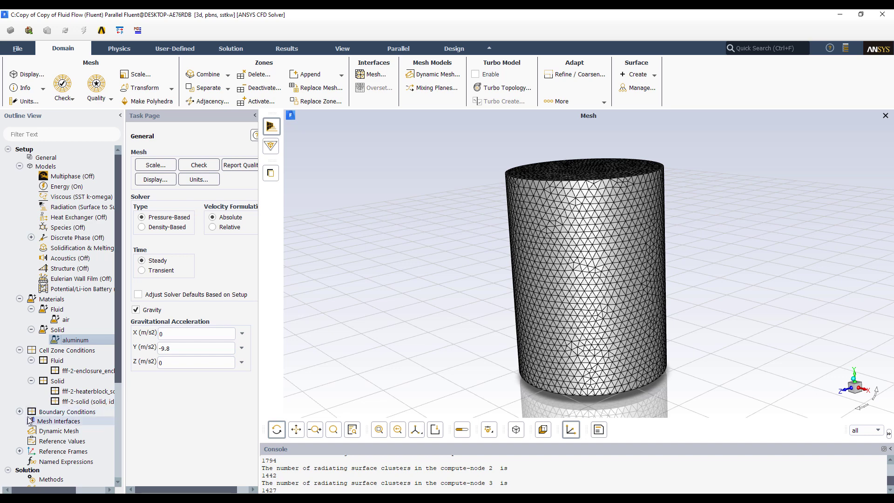
scroll(56, 410, "down", 2)
Expand the internal and wall boundary zones, widen the tree, and edit the heater wall.
left_click(19, 355)
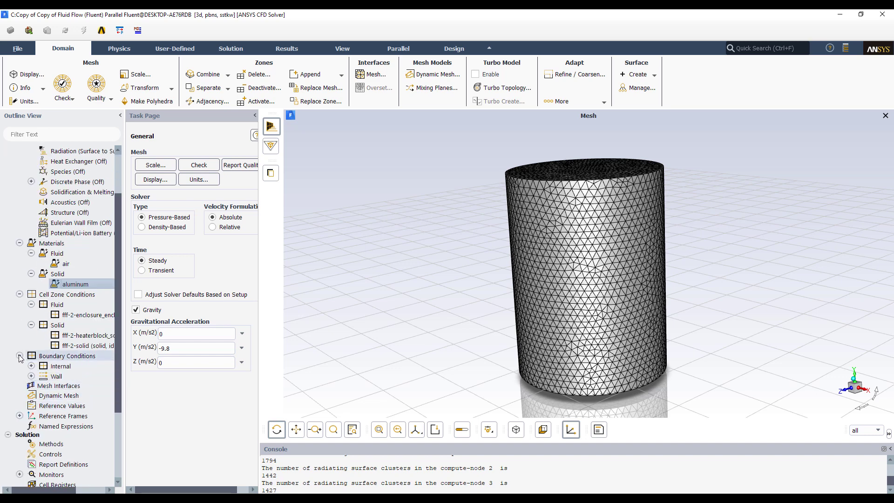
scroll(58, 363, "down", 2)
left_click(31, 304)
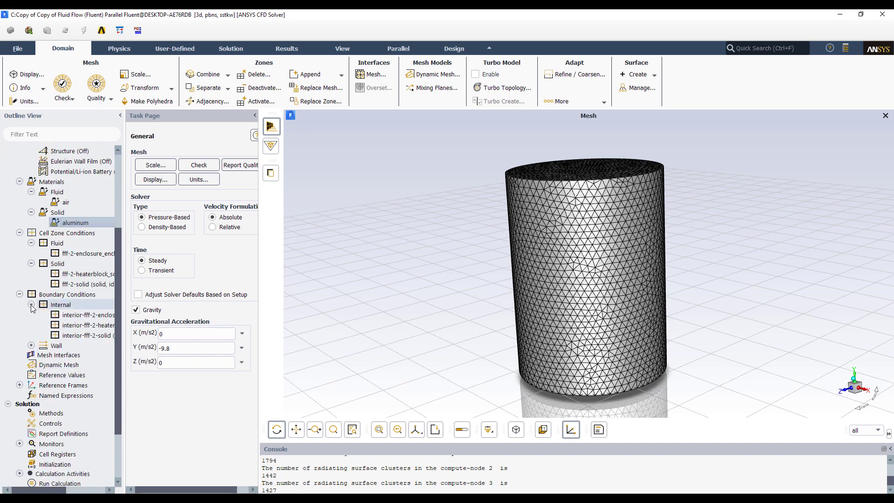
left_click(31, 346)
left_click_drag(124, 364, 279, 367)
left_click(155, 417)
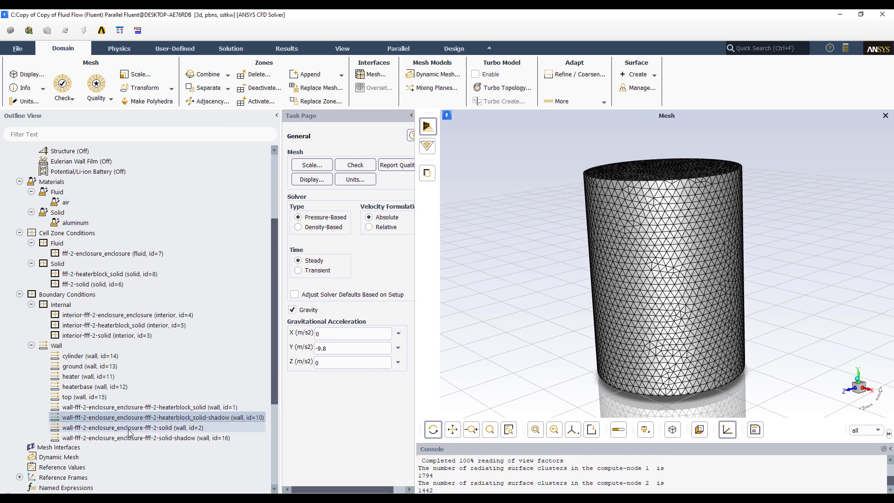
right_click(91, 377)
left_click(107, 384)
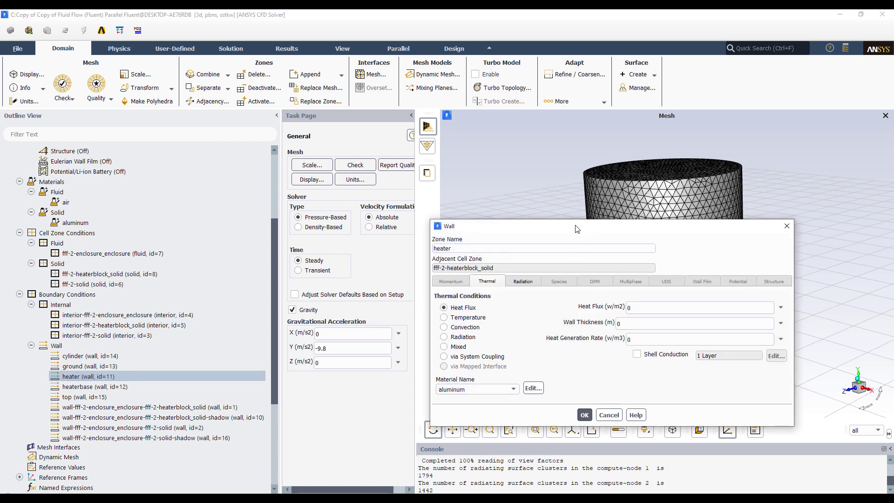
Move the heater Wall dialog left to view its 0 W/m2 heat flux and aluminum.
left_click_drag(577, 229, 491, 216)
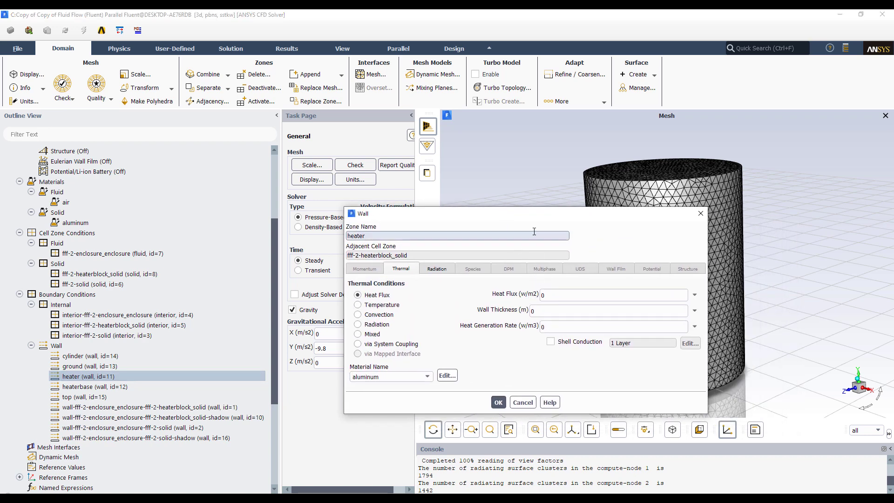
left_click_drag(504, 212, 402, 192)
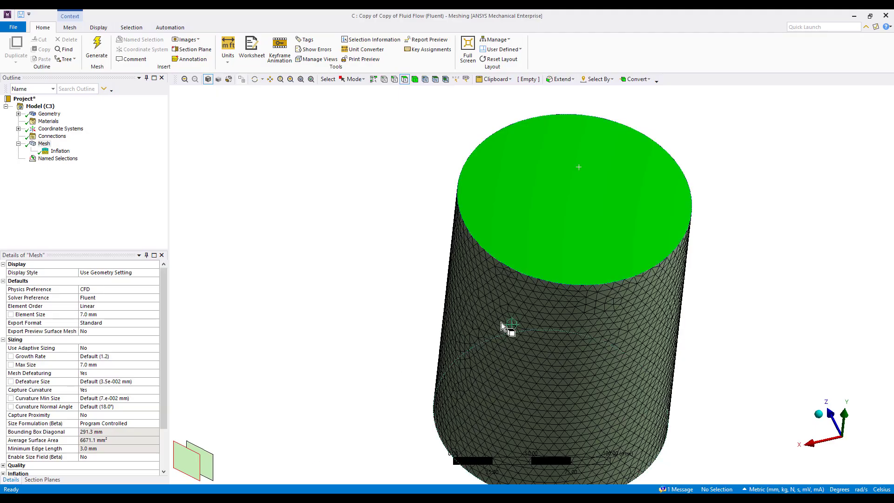
Select the heater's circular end face and switch units to metric metres to read 5.6969e-004 m².
middle_click_drag(501, 323, 484, 184)
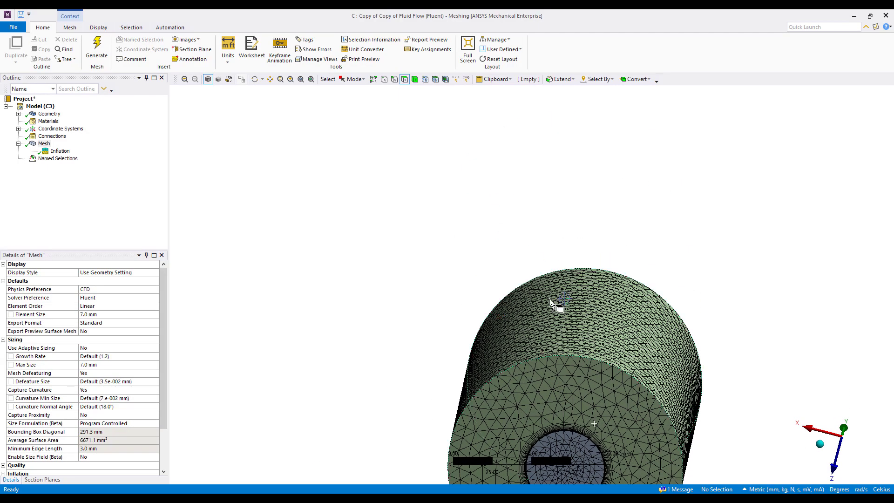
scroll(545, 326, "down", 2)
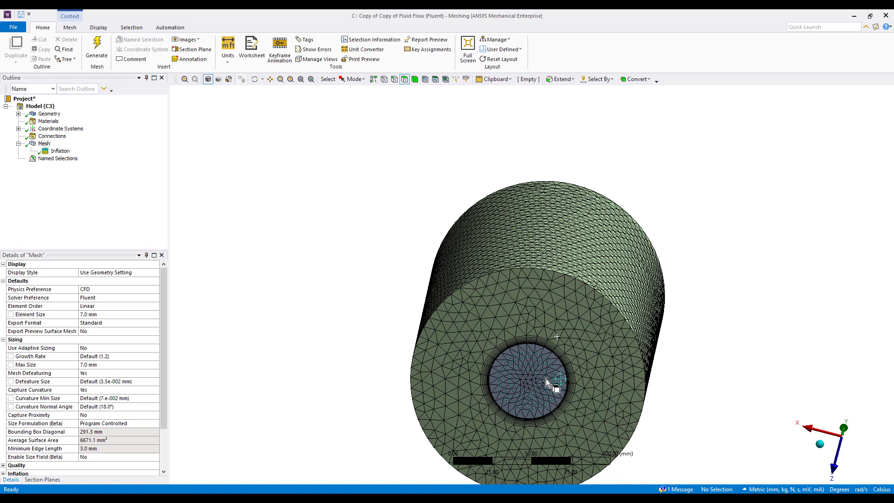
left_click(547, 379)
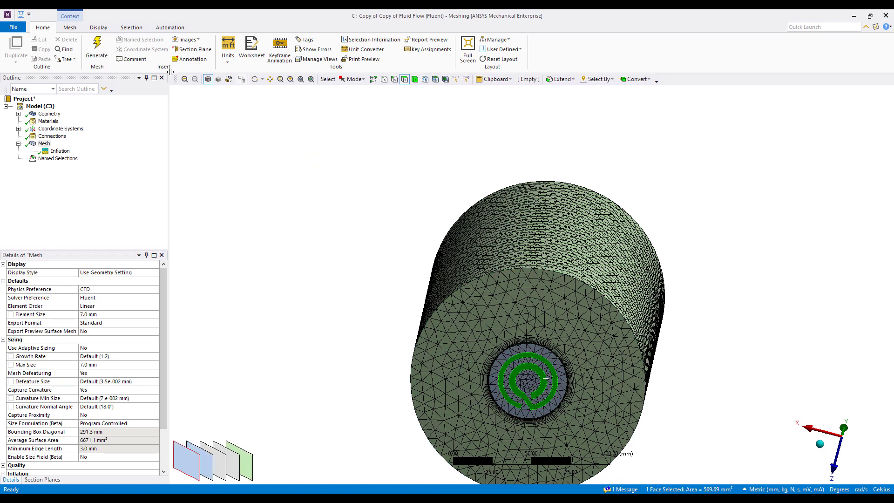
left_click(228, 49)
left_click(260, 81)
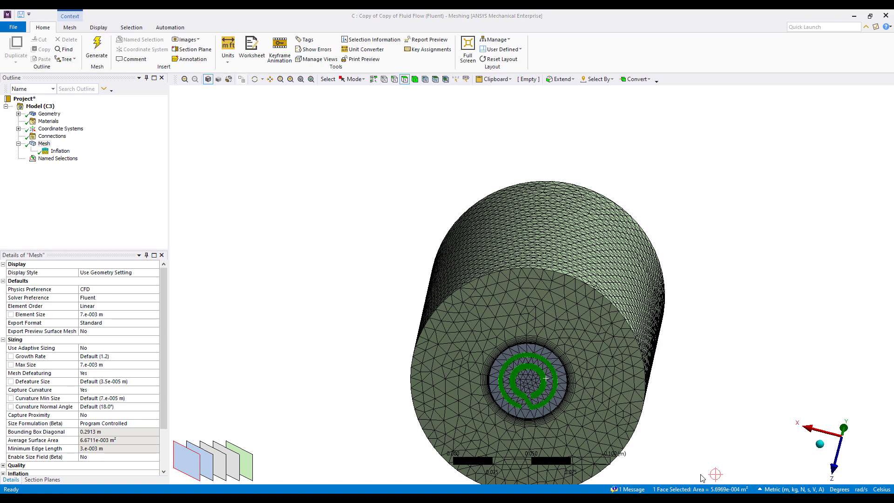
Compute 5 ÷ 0.00057 (≈ 8,771.93) in Windows Calculator, then return to the Fluent wall settings.
key("XF86Calculator")
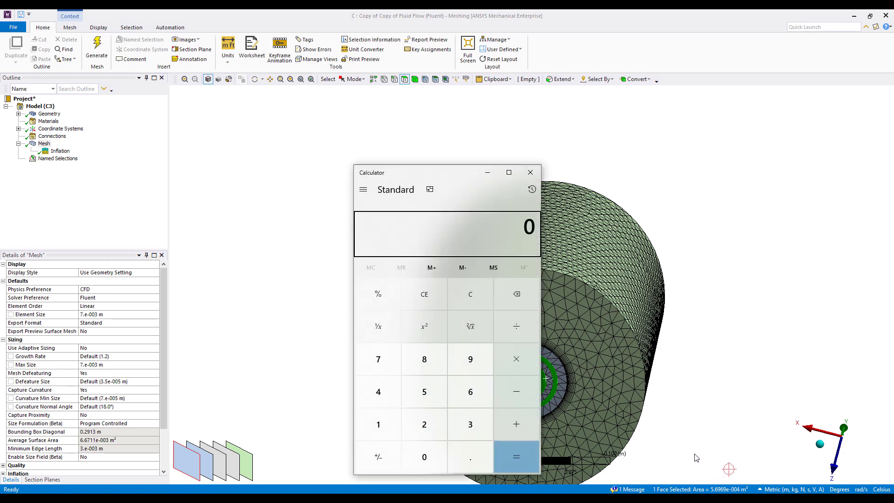
left_click_drag(450, 175, 313, 139)
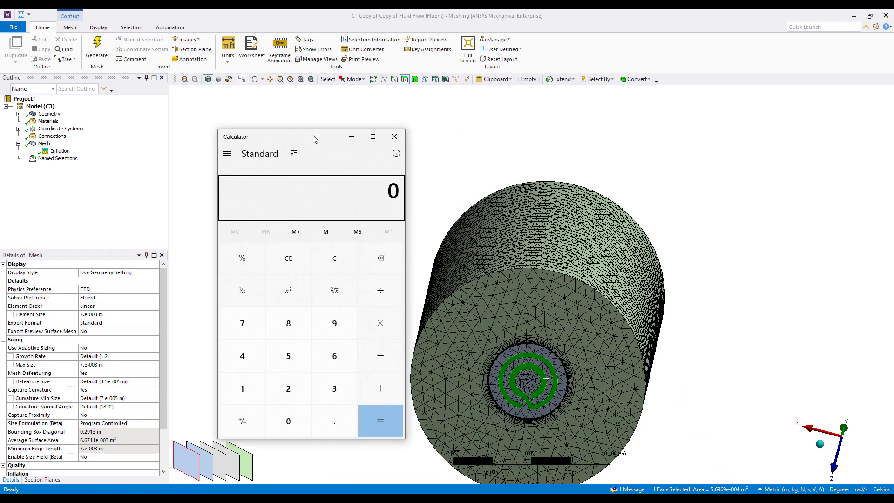
type("50.00")
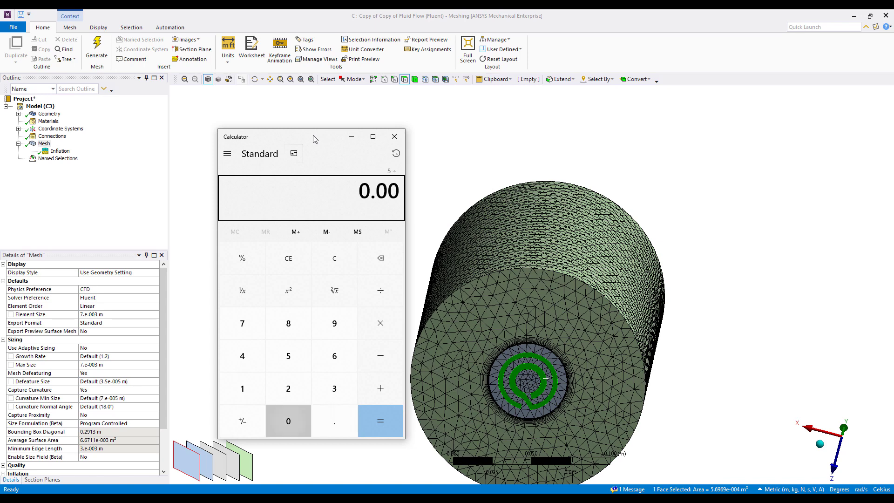
type("057")
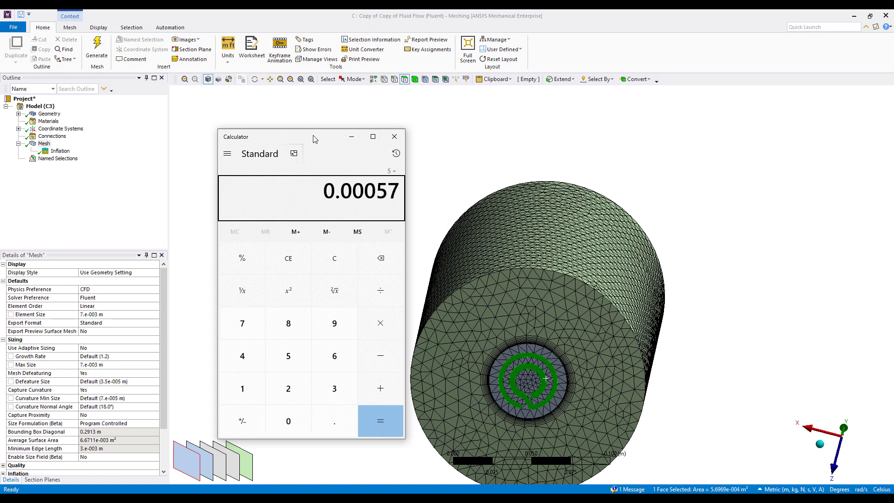
key("Return")
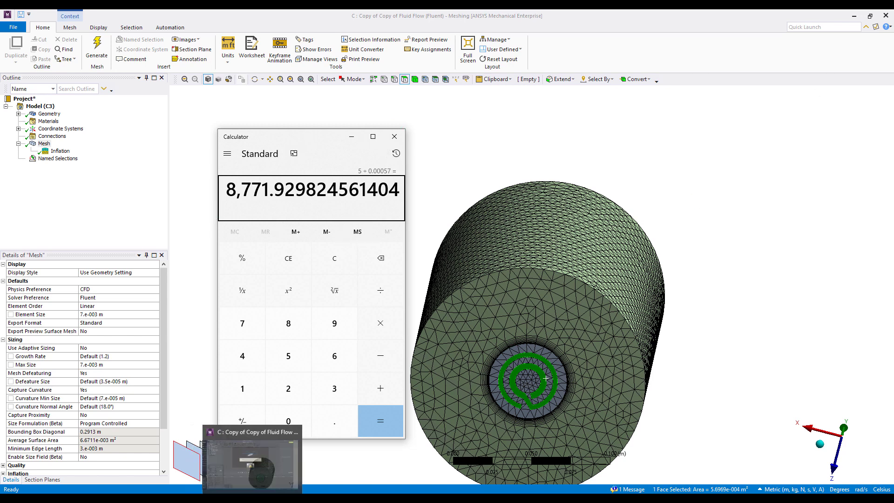
left_click(321, 493)
Enter 8000 W/m² as the heater wall's heat flux and confirm it.
left_click(454, 274)
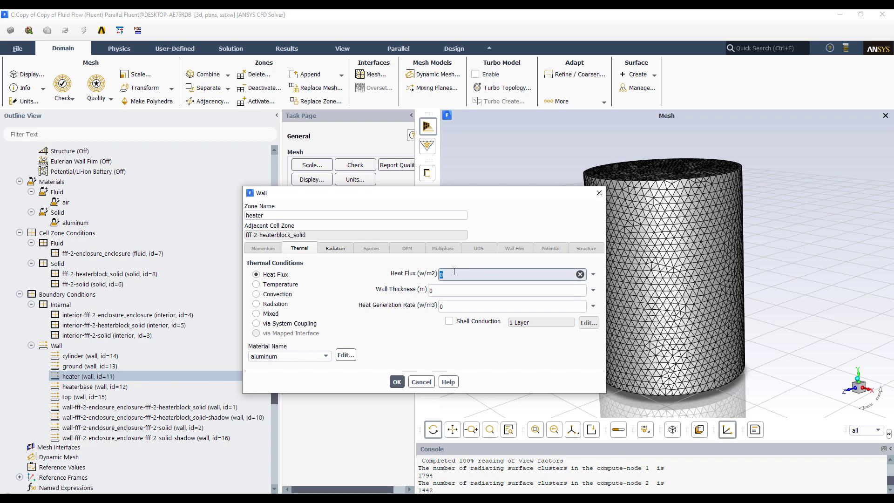
left_click(397, 382)
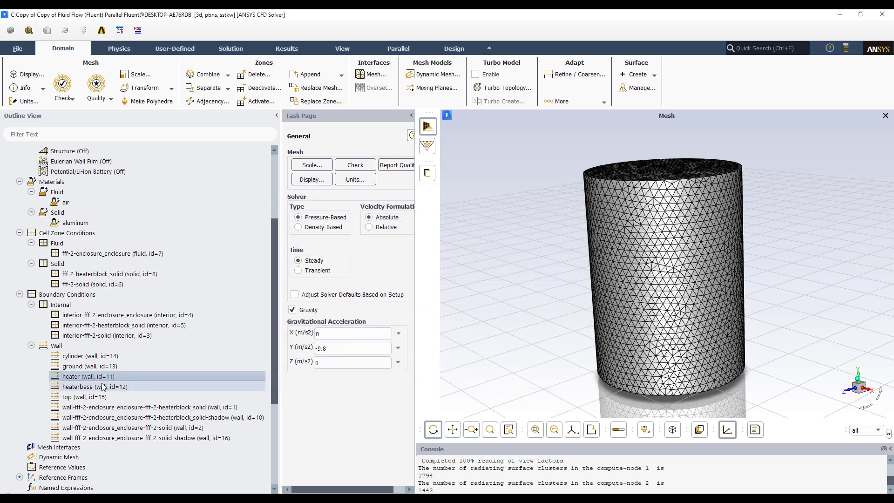
left_click(90, 387)
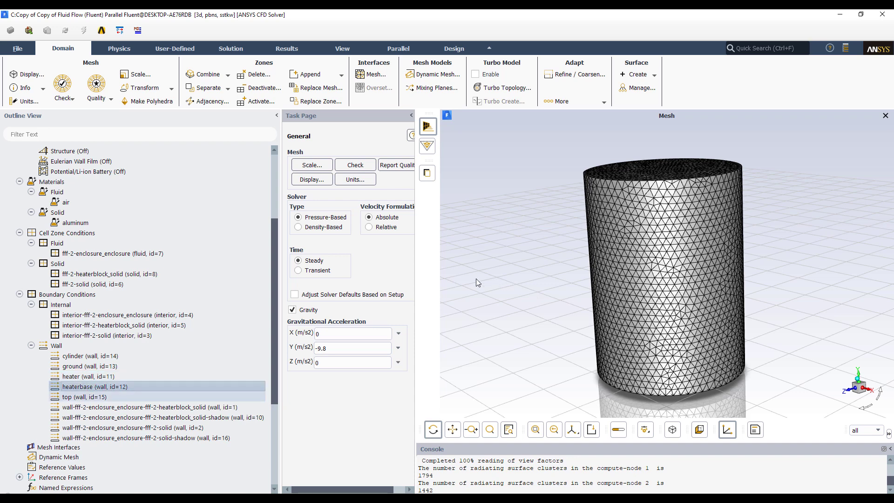
Review the heaterbase wall's thermal and radiation settings without changes, then open the top wall's settings.
double_click(93, 387)
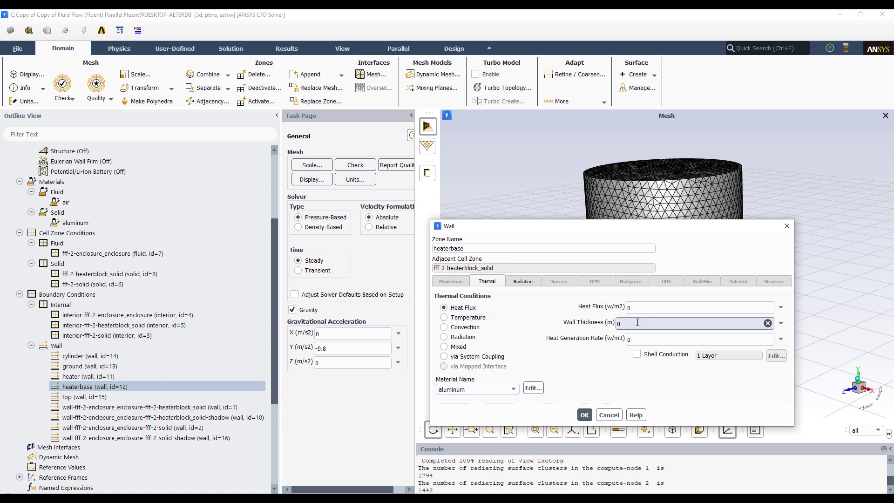
left_click(517, 282)
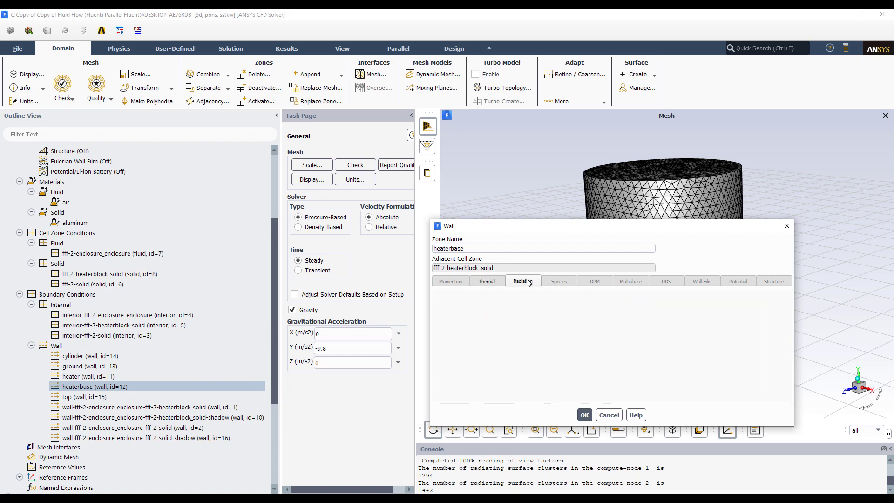
left_click(487, 281)
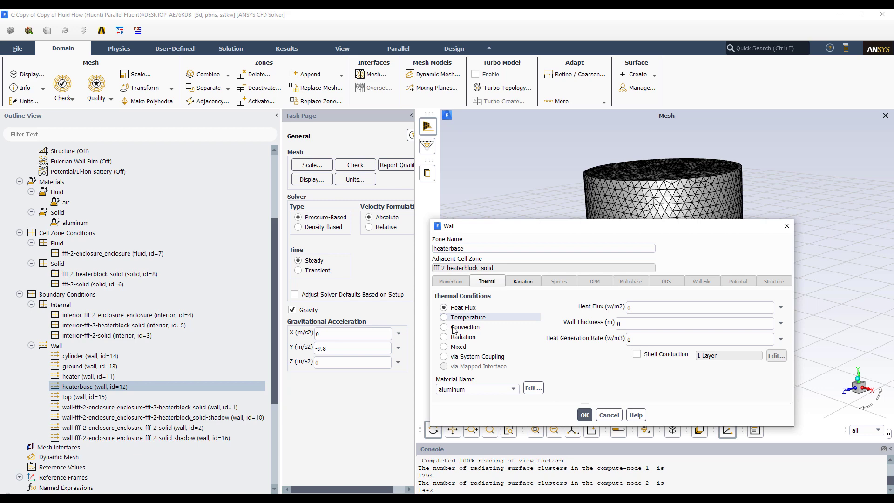
left_click(609, 414)
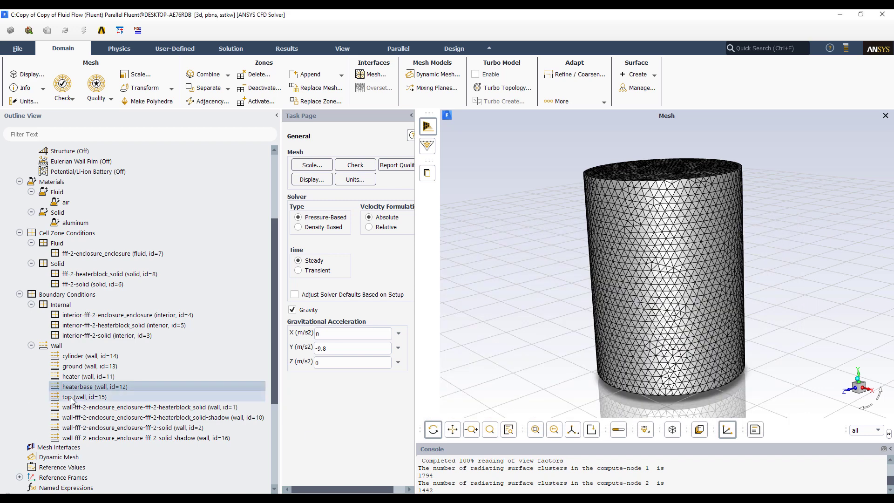
left_click(72, 398)
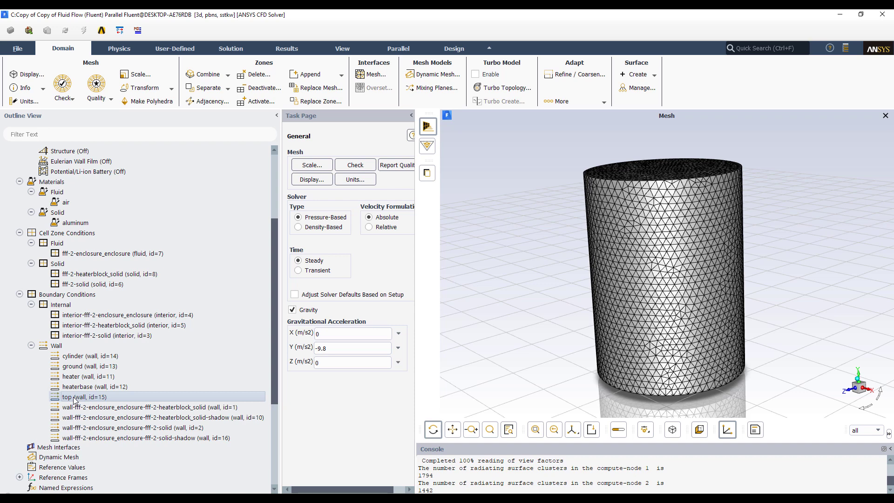
double_click(75, 400)
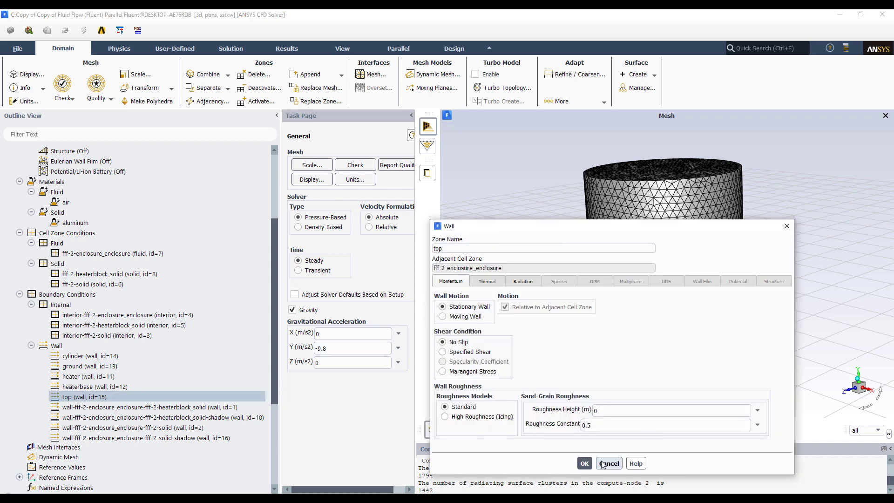
Convert the top boundary to an outlet vent, accepting 300 K backflow temperature and internal emissivity 1.
left_click(604, 464)
right_click(113, 399)
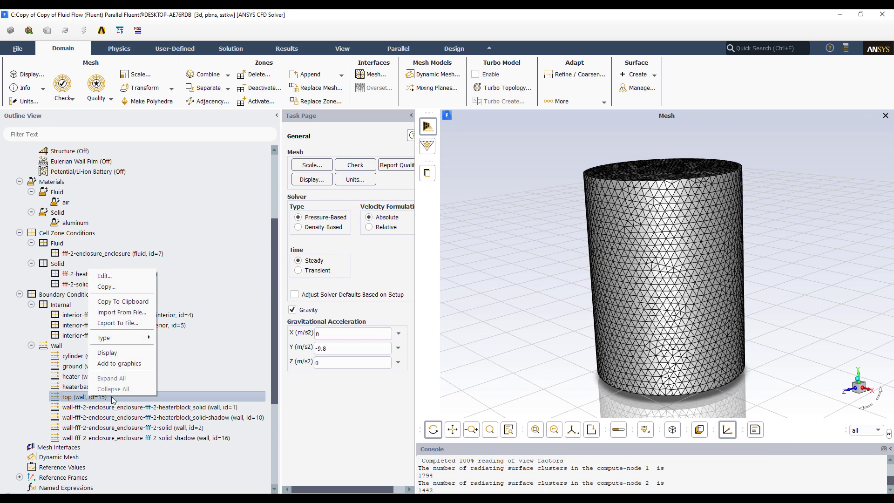
mouse_move(138, 340)
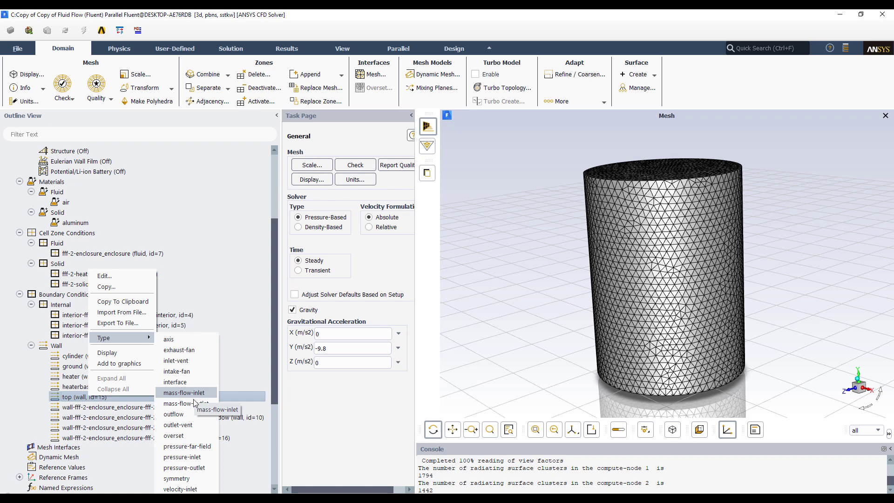
left_click(198, 425)
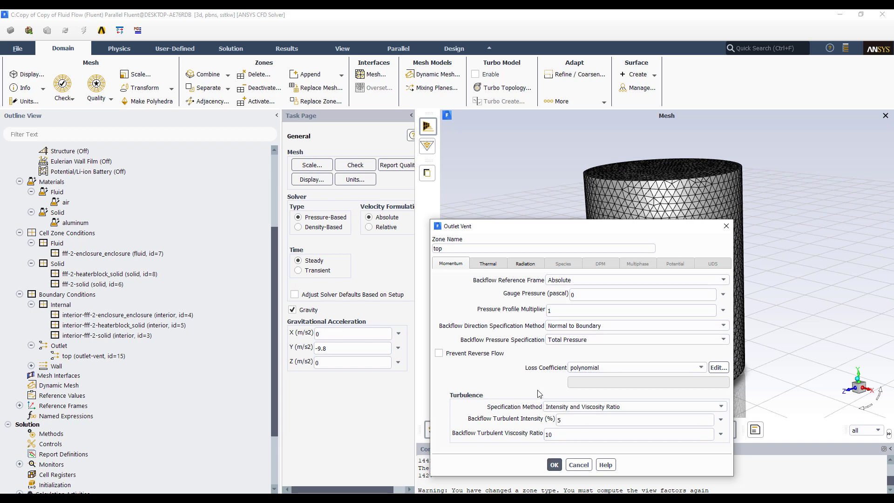
left_click(492, 266)
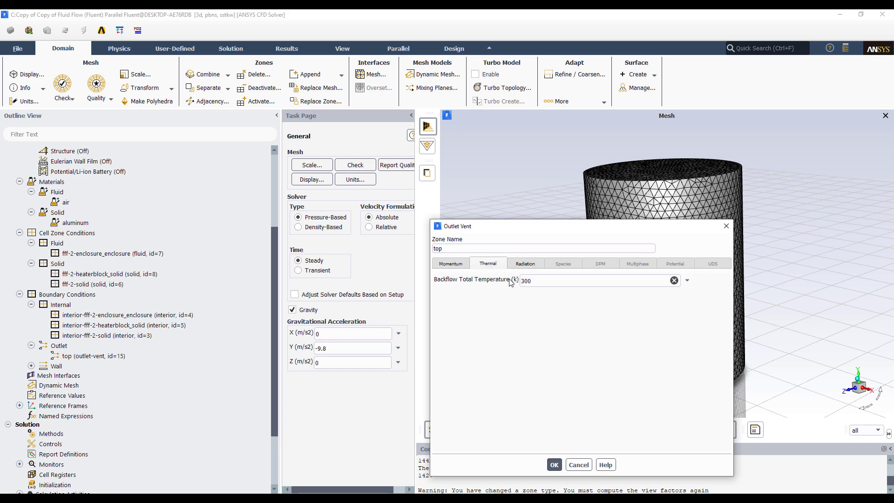
left_click(529, 265)
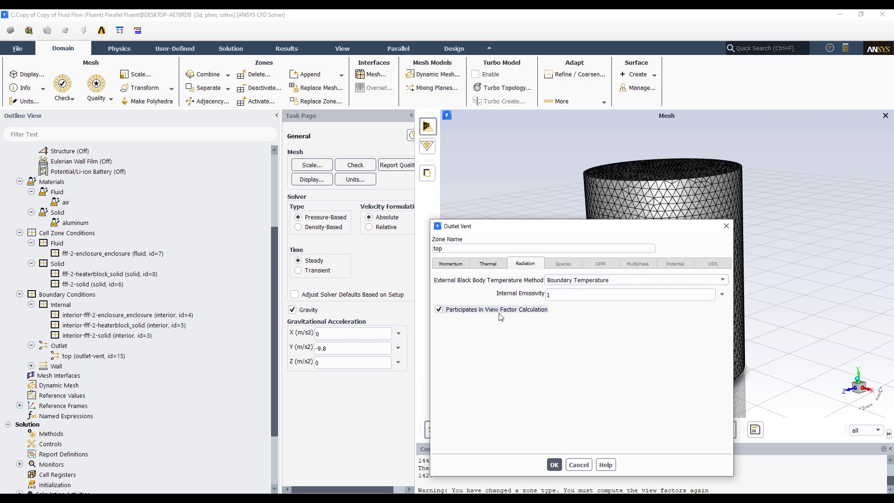
left_click(554, 465)
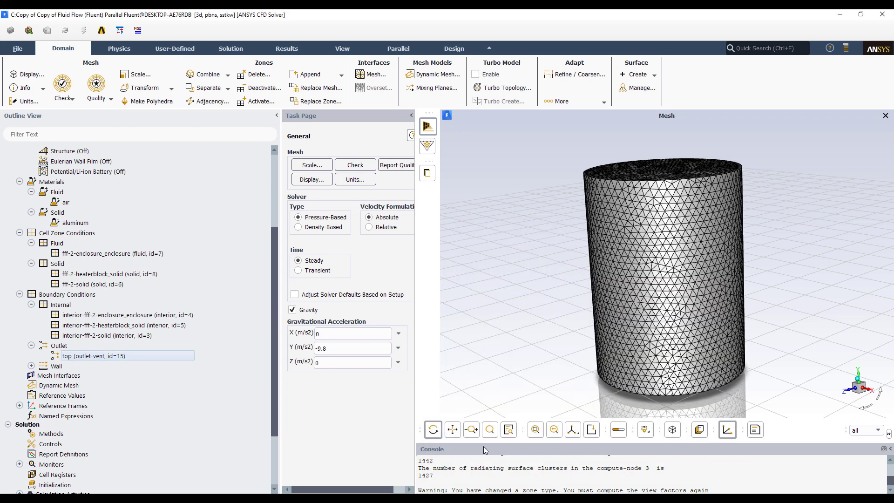
left_click(31, 367)
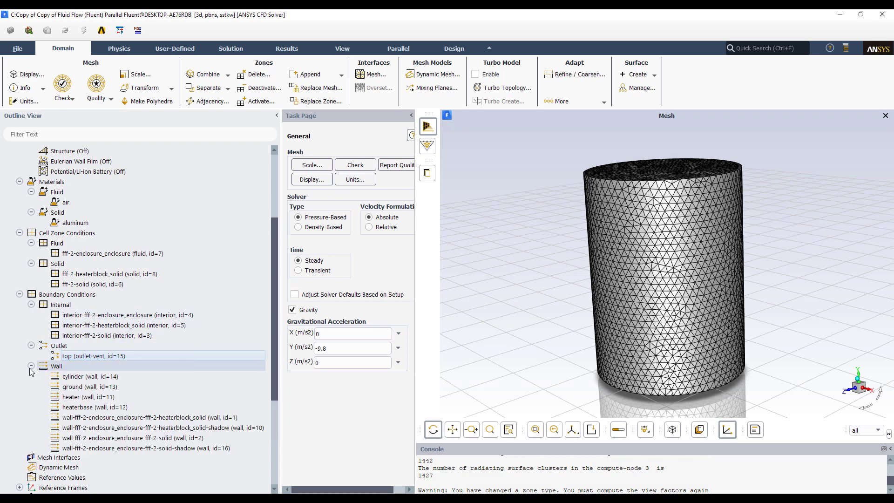
Inspect the cylinder wall's settings and close them unchanged.
right_click(88, 375)
left_click(116, 384)
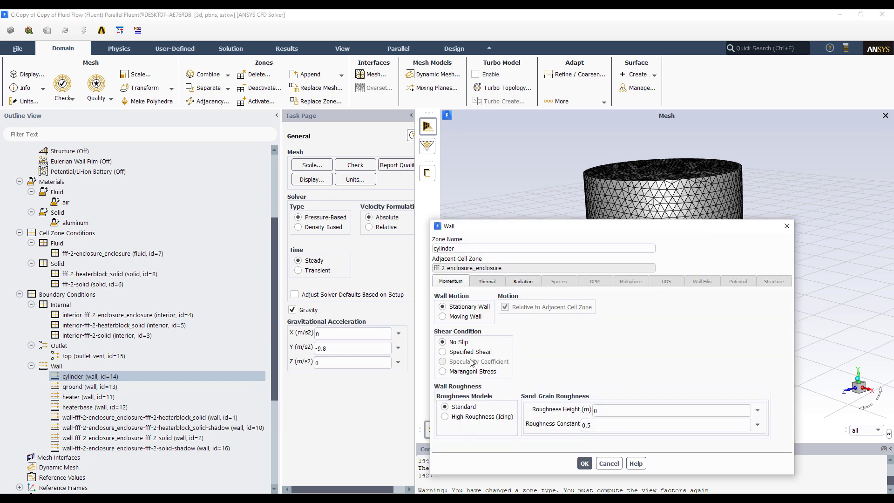
left_click(610, 465)
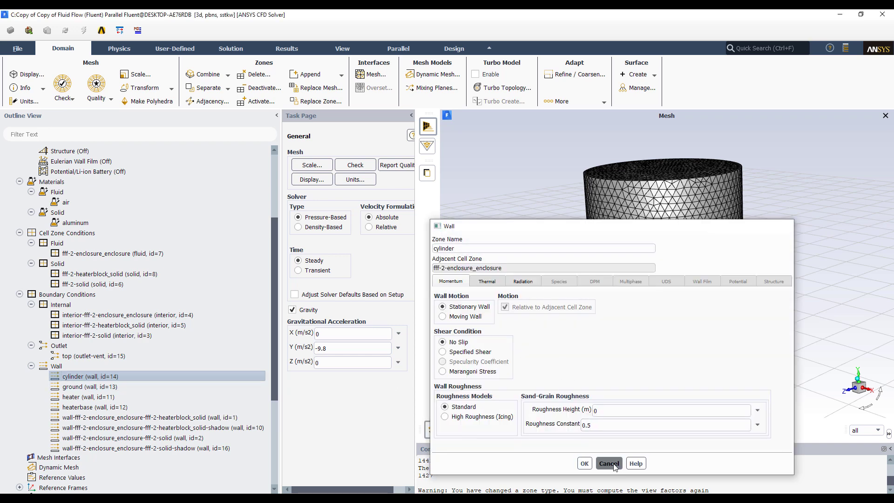
Change the cylinder boundary to pressure-inlet, keeping 0 Pa gauge total pressure and 5% turbulent intensity.
right_click(106, 378)
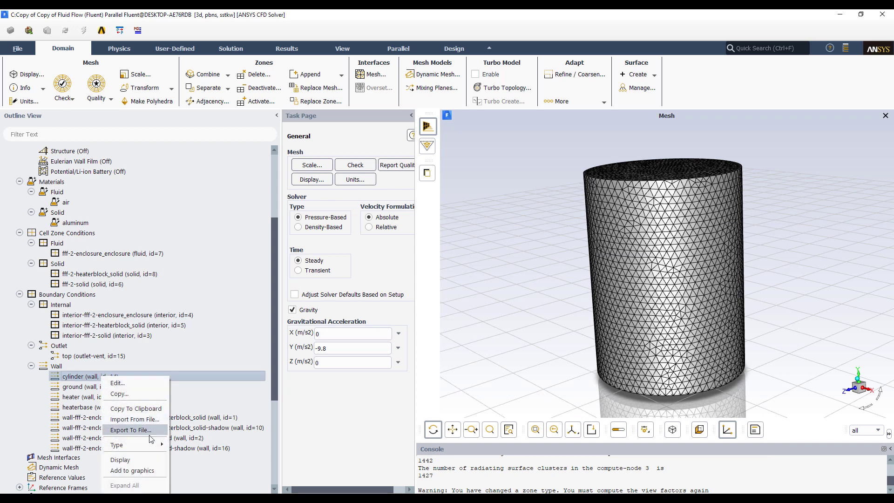
mouse_move(146, 445)
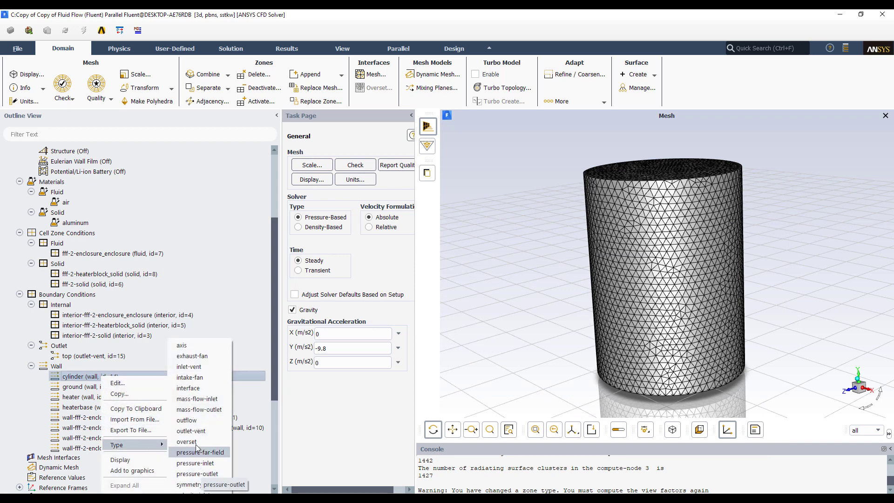
left_click(208, 477)
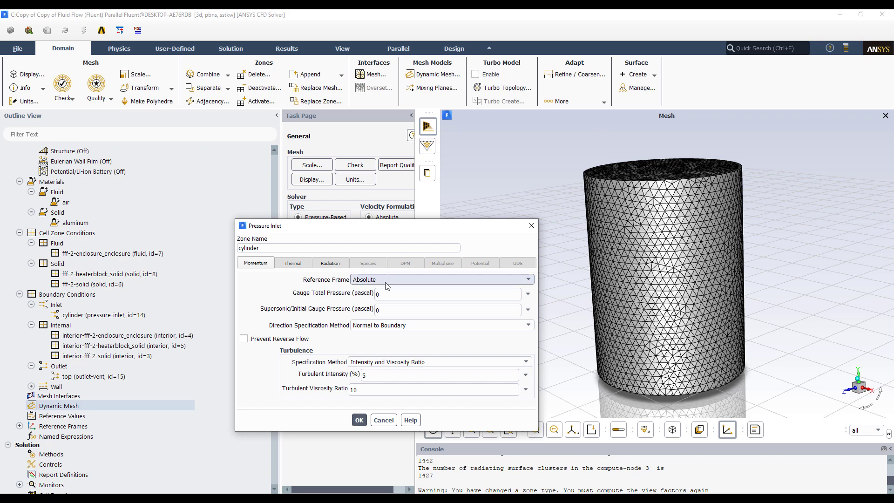
left_click(296, 267)
left_click(327, 266)
left_click(252, 266)
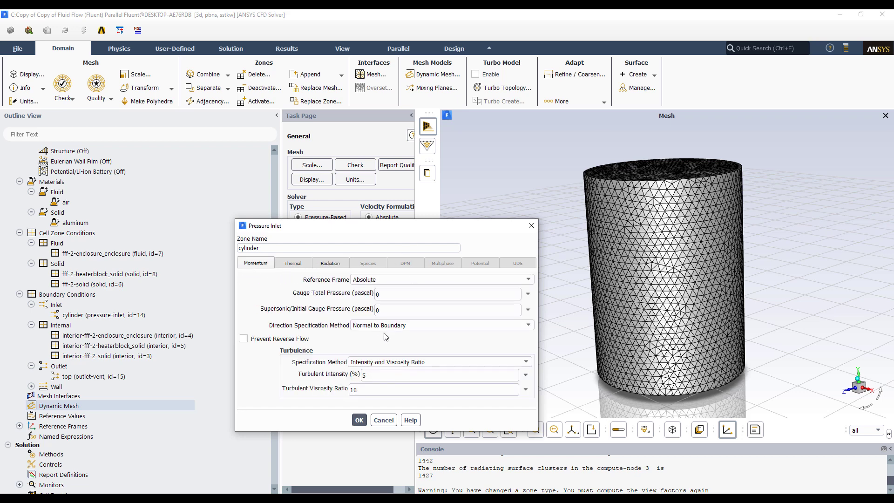
left_click(359, 420)
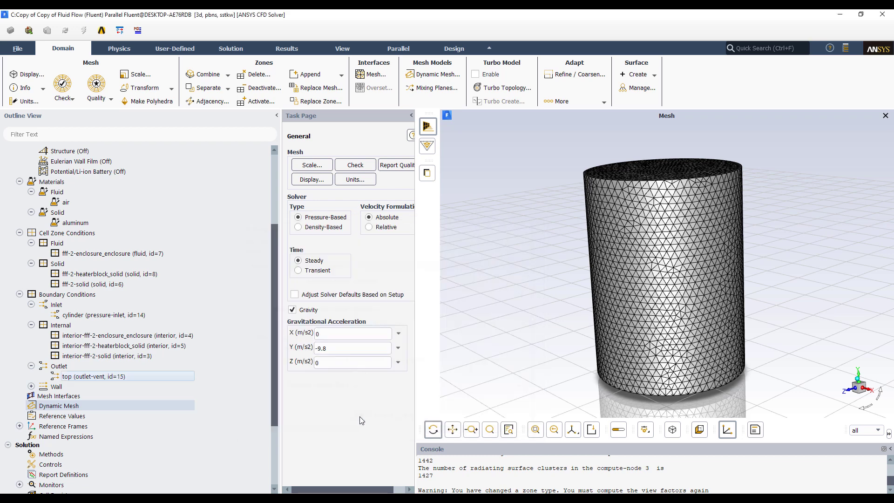
left_click(31, 387)
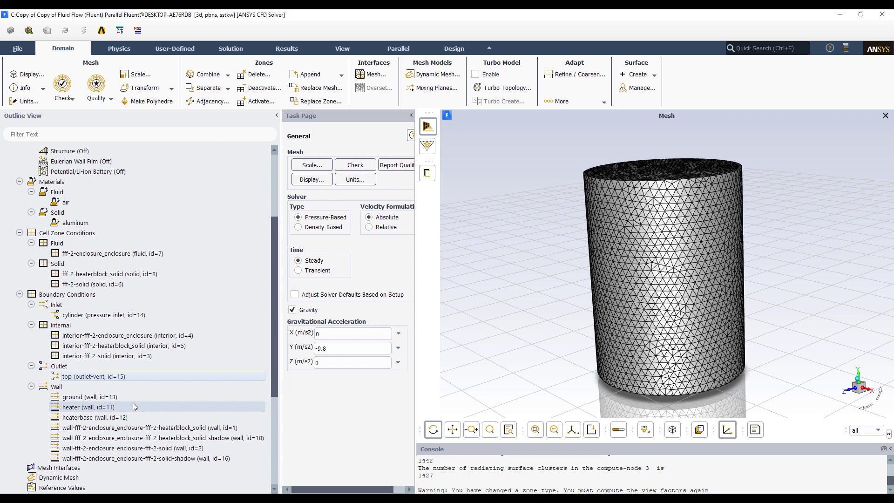
scroll(132, 403, "down", 1)
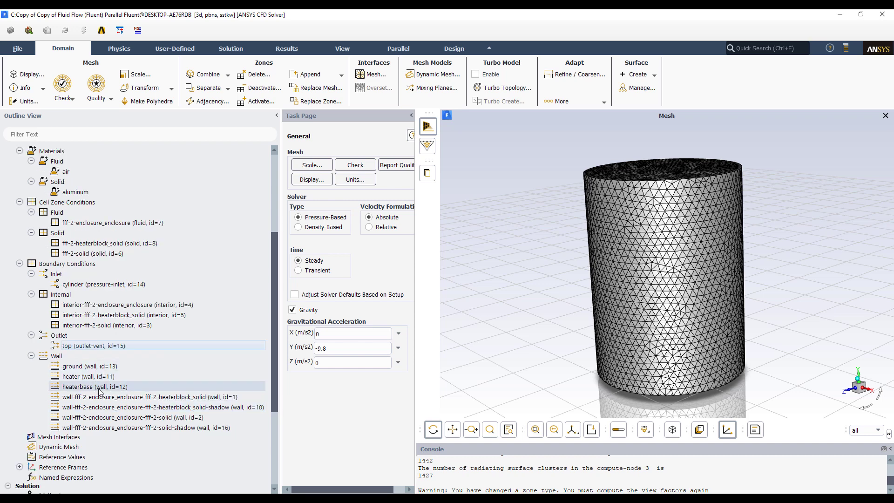
left_click(98, 390)
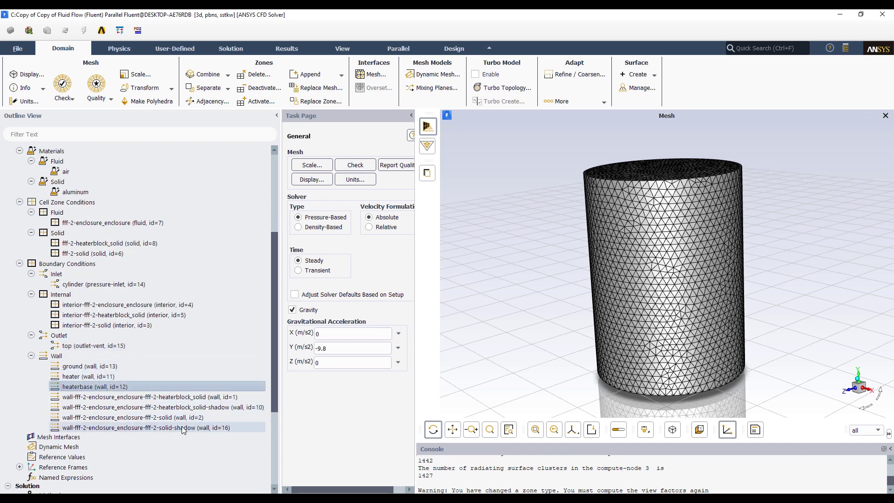
left_click(111, 378, "ctrl")
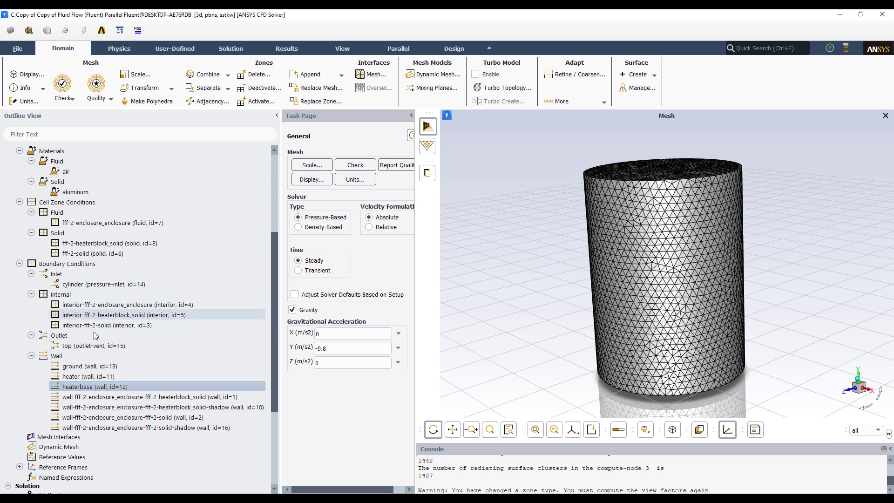
left_click(90, 378)
double_click(90, 378)
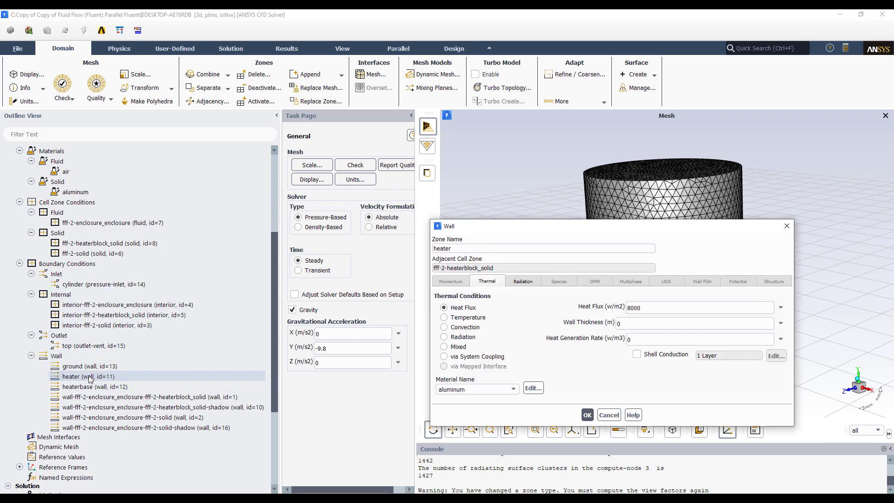
left_click(524, 282)
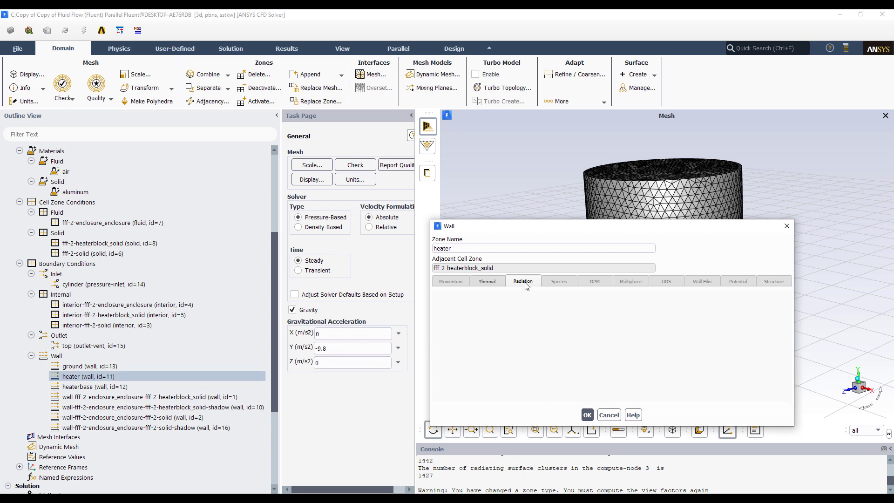
left_click(494, 283)
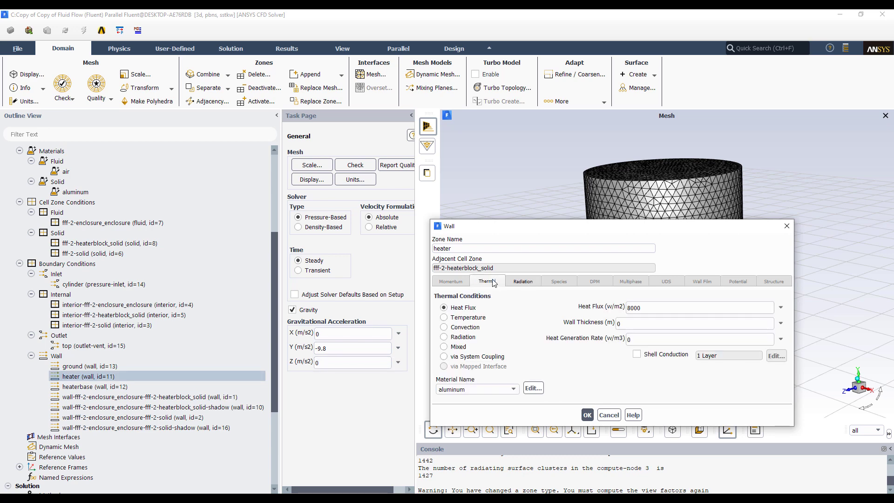
left_click(609, 414)
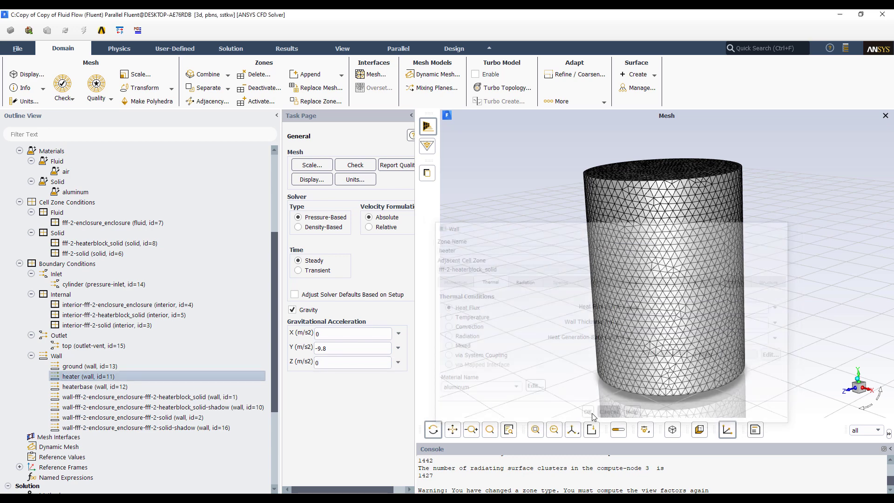
left_click(97, 243)
double_click(96, 243)
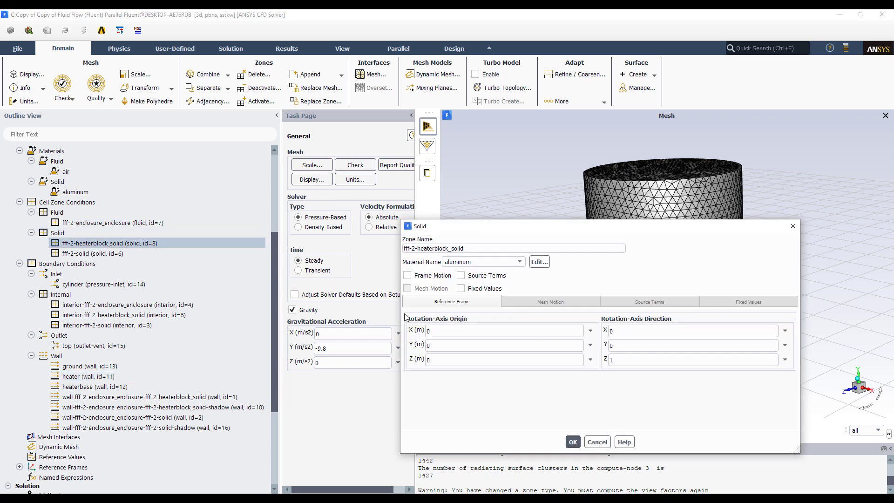
left_click(598, 442)
scroll(162, 263, "up", 4)
scroll(162, 263, "up", 2)
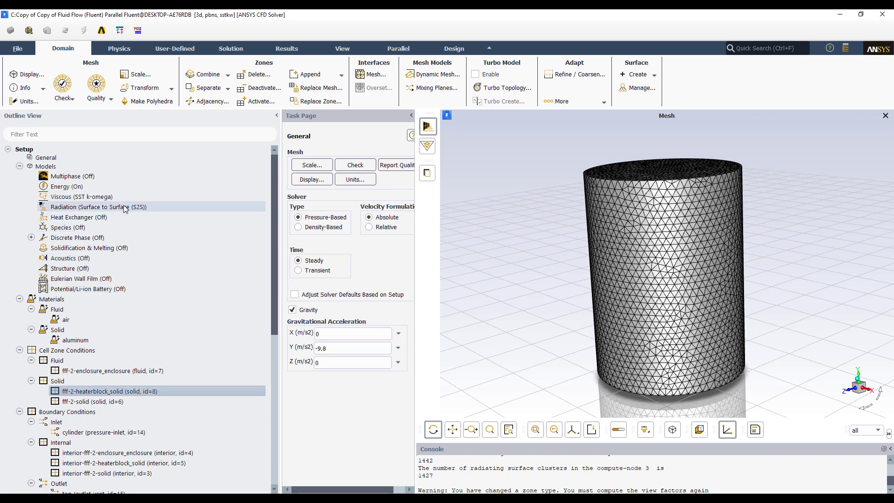
Compute the S2S view factors, overwriting FFF-2.2.s2s.gz, and close the Radiation Model dialog.
double_click(163, 207)
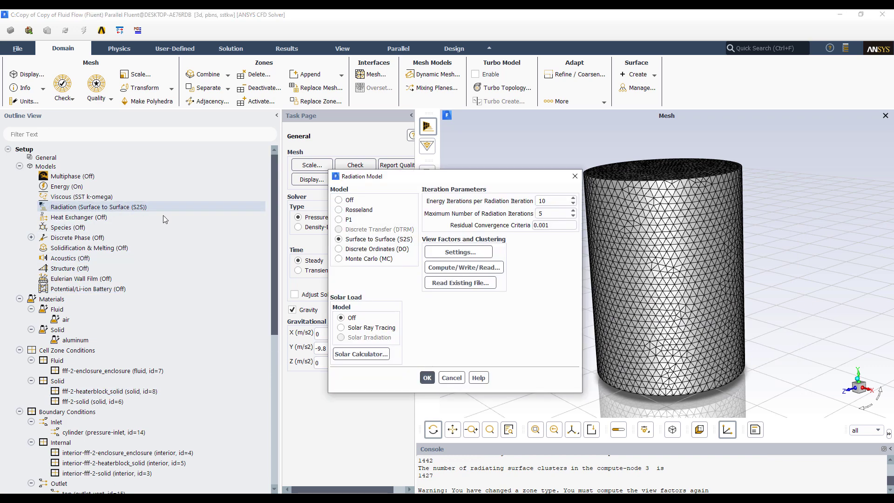
left_click(464, 268)
left_click(576, 298)
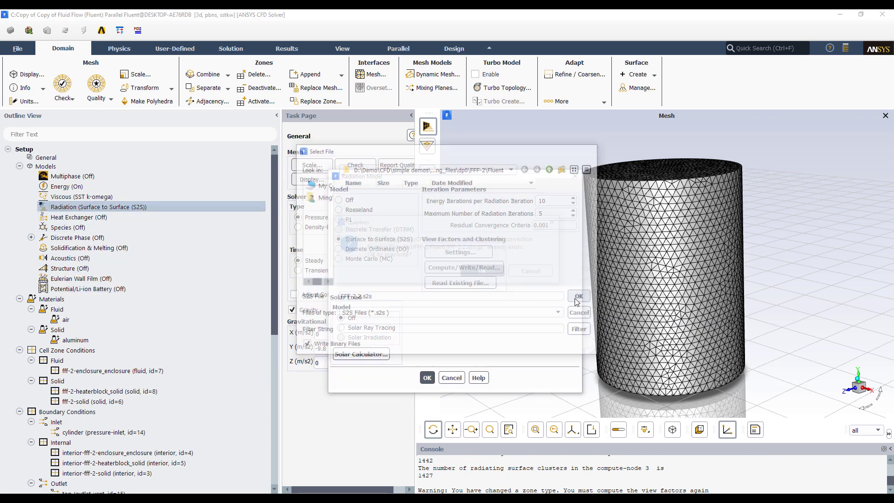
left_click(485, 272)
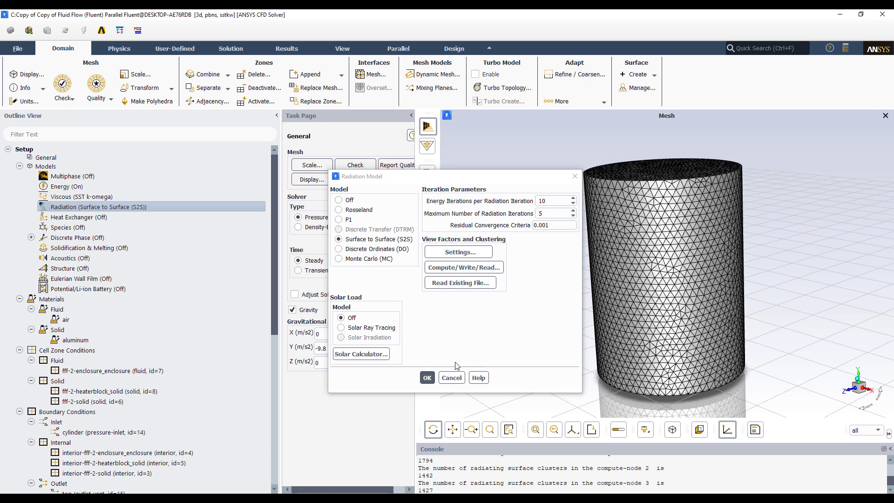
left_click(428, 377)
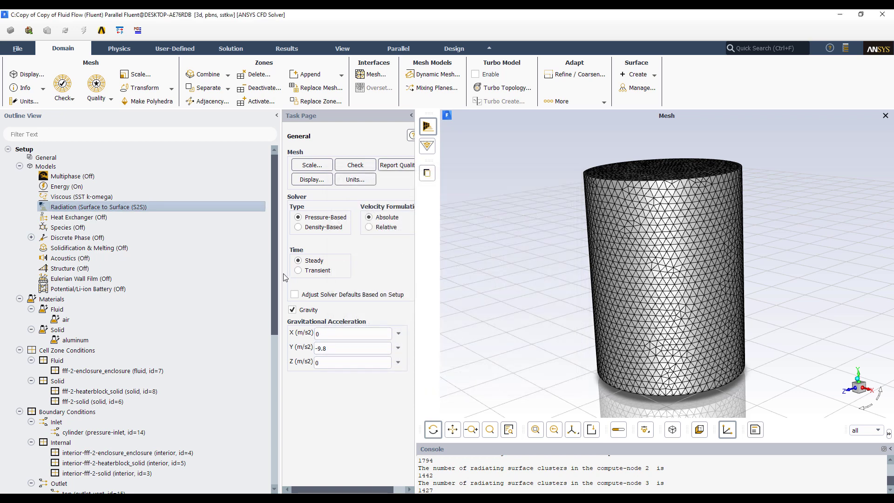
Initialize the solution and calculate 200 iterations, acknowledging the calculation-complete message.
left_click(231, 49)
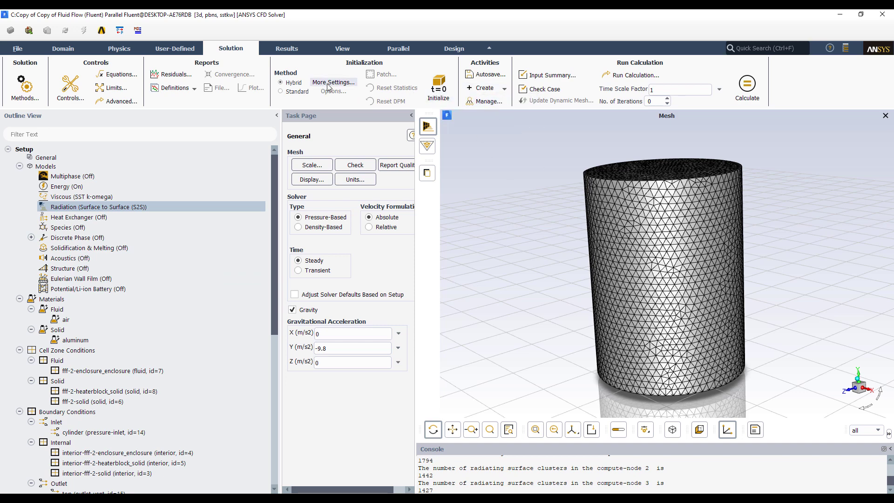
left_click(438, 89)
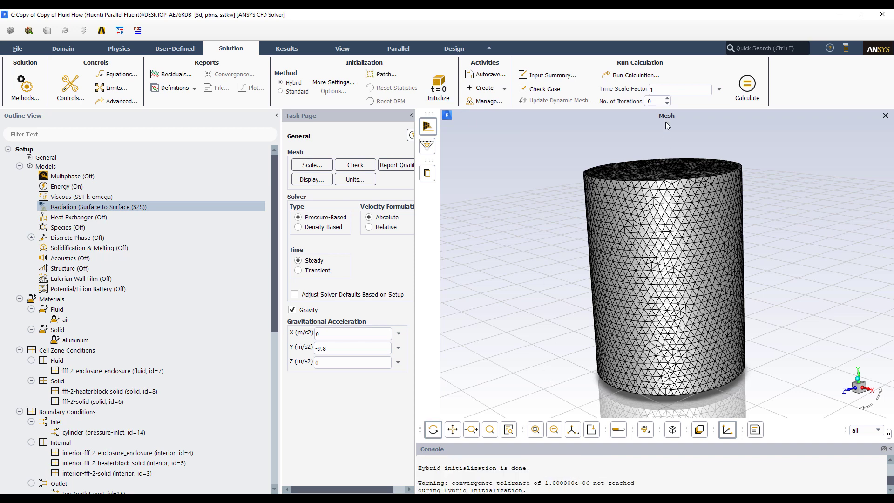
left_click(657, 101)
type("2000")
left_click(749, 91)
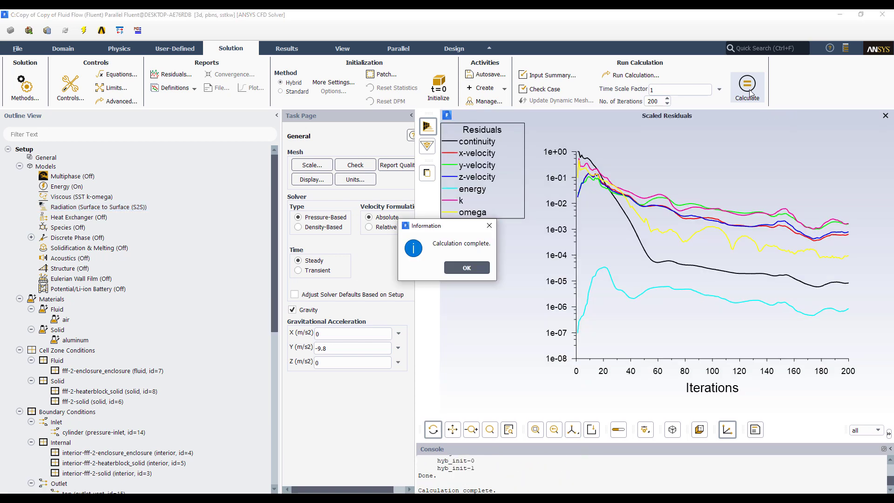
left_click(471, 268)
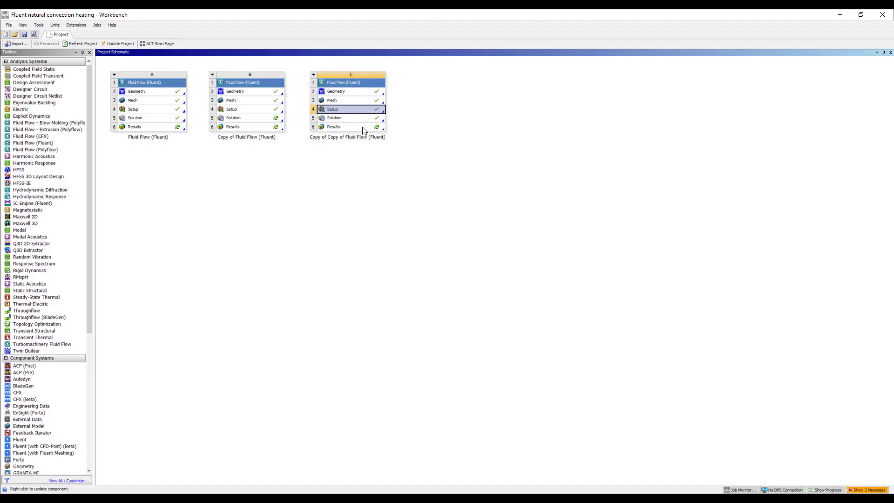
double_click(362, 127)
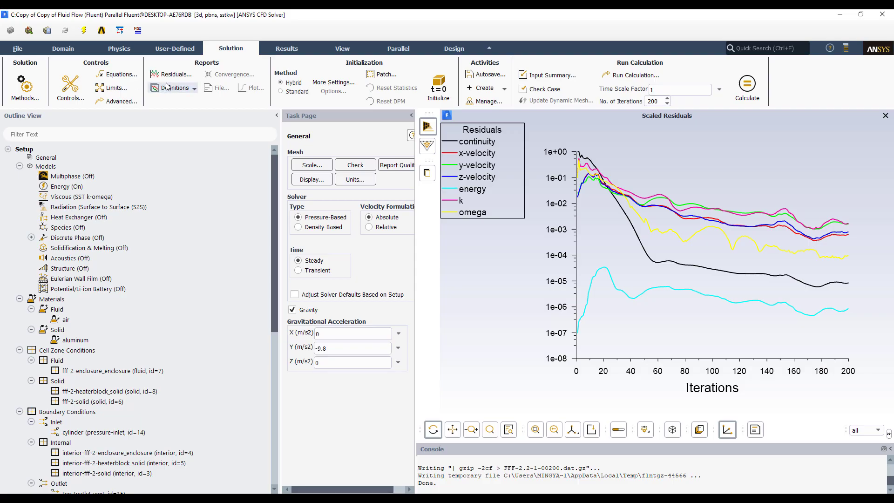
In Contours, select the heater block wall, solid wall and both shadow wall surfaces.
left_click(289, 52)
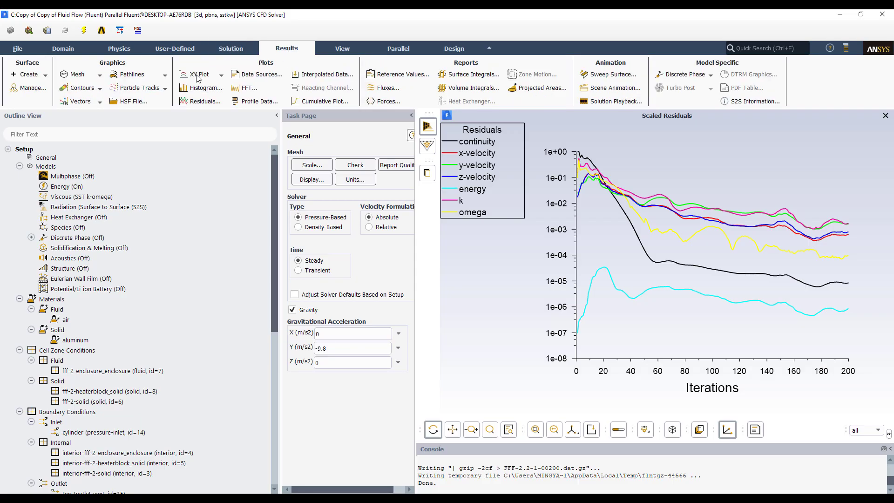
left_click(80, 88)
left_click(86, 101)
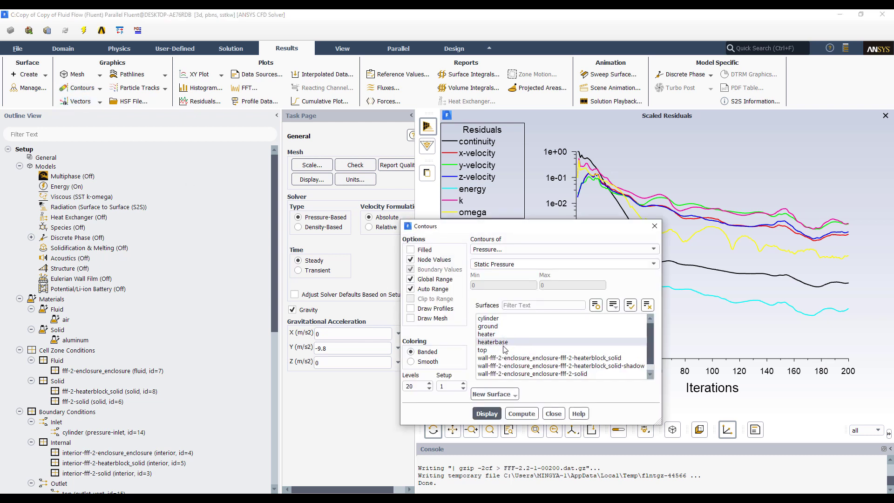
left_click(545, 359)
scroll(547, 364, "down", 1)
left_click(547, 365)
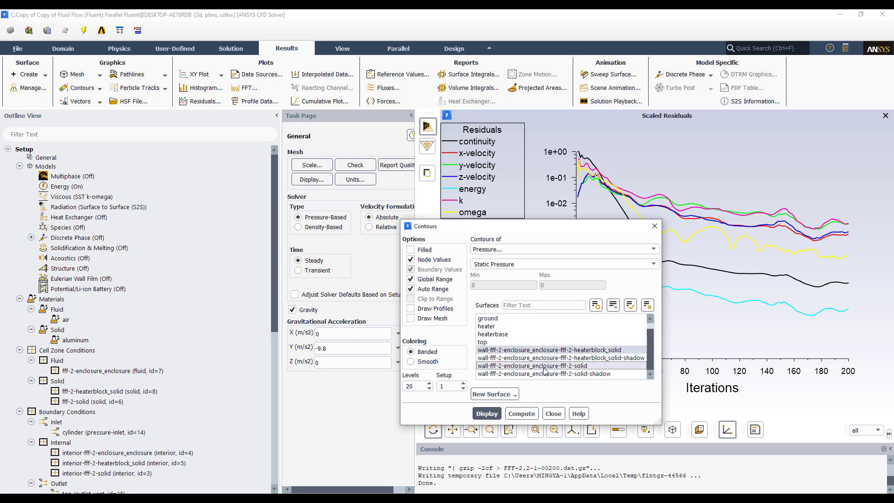
left_click(548, 374)
left_click(553, 358)
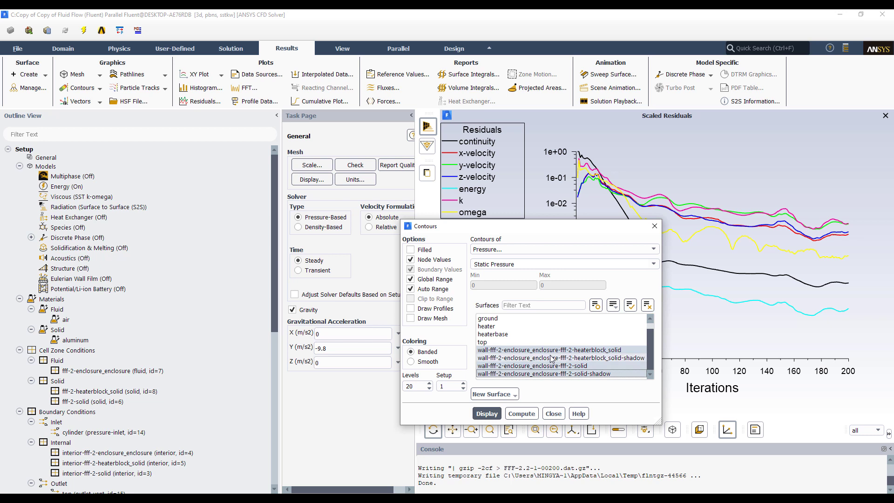
Display filled contours of Wall Fluxes > Radiation Heat Flux on the selected surfaces.
left_click(510, 250)
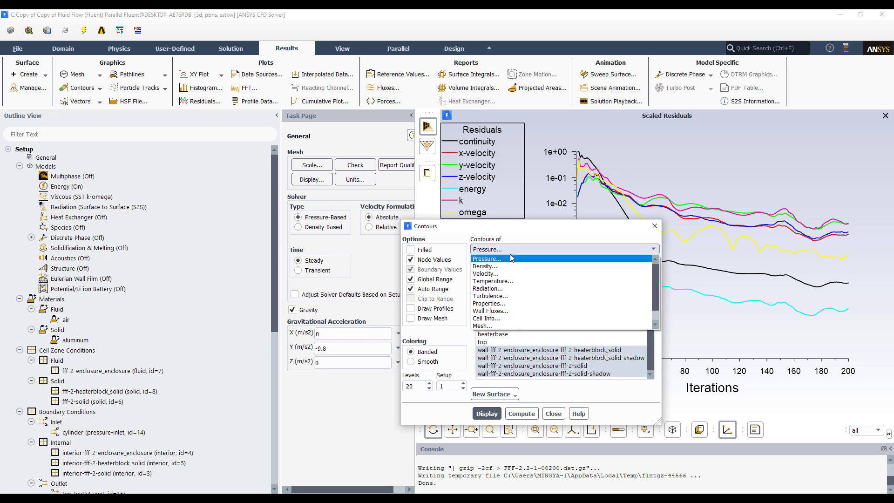
left_click(506, 289)
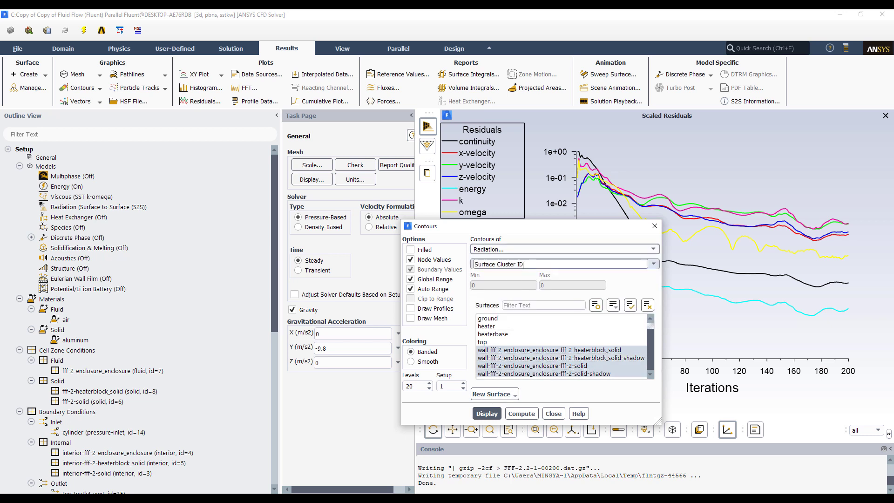
left_click(578, 250)
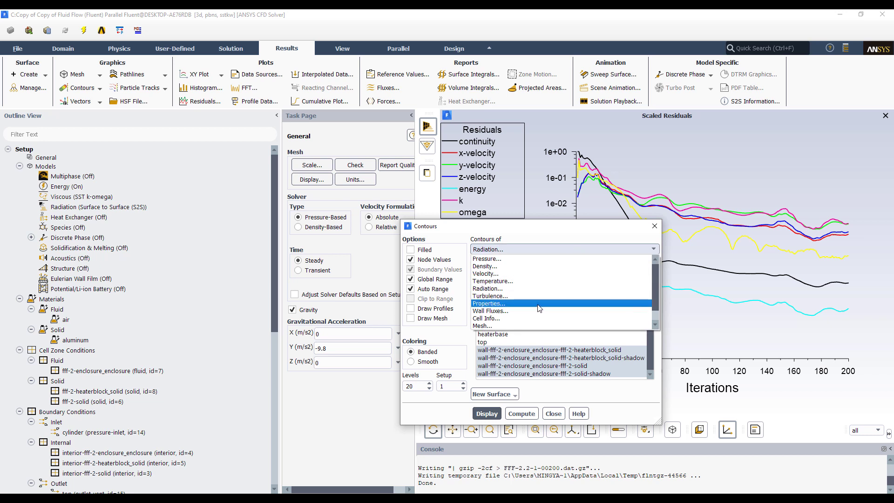
left_click(535, 311)
left_click(625, 264)
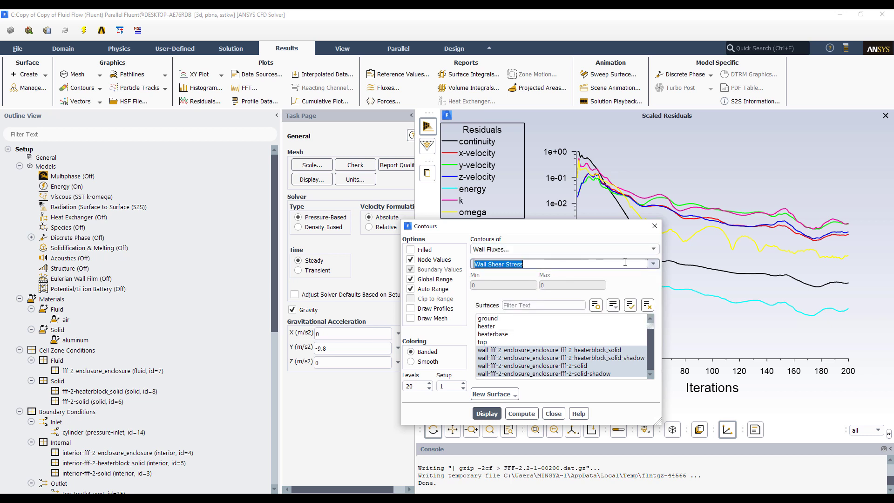
left_click(652, 264)
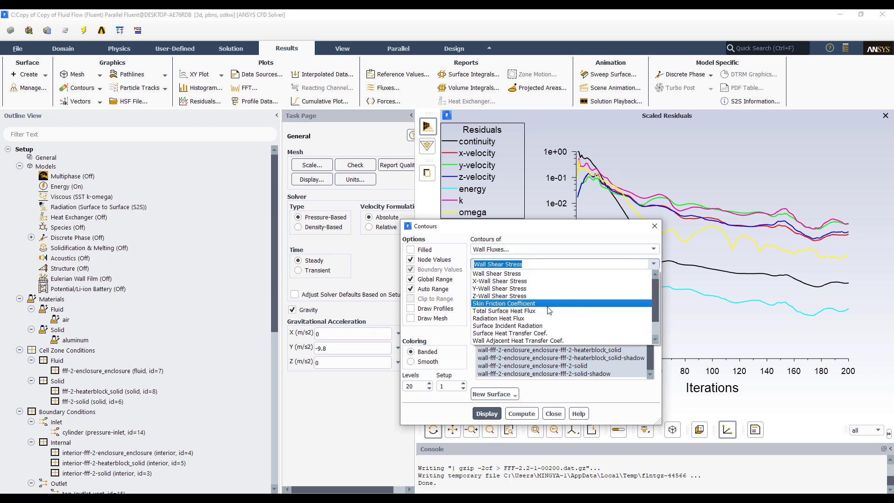
left_click(540, 319)
left_click(487, 414)
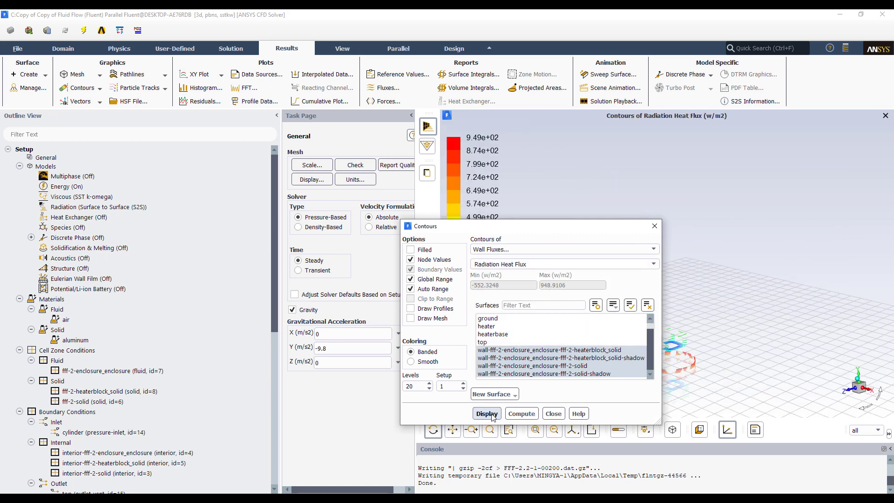
left_click(410, 250)
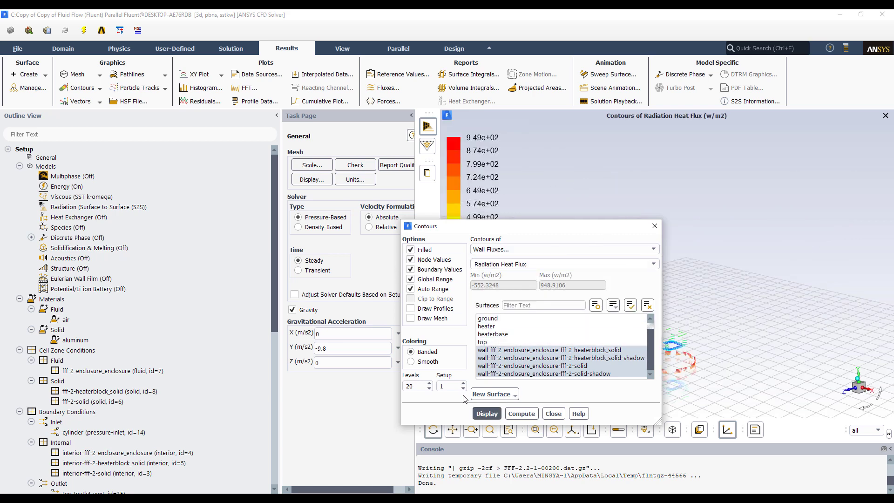
left_click(487, 414)
Move the Contours dialog aside, tilt the view, and keep Radiation Heat Flux selected.
left_click_drag(589, 230, 306, 201)
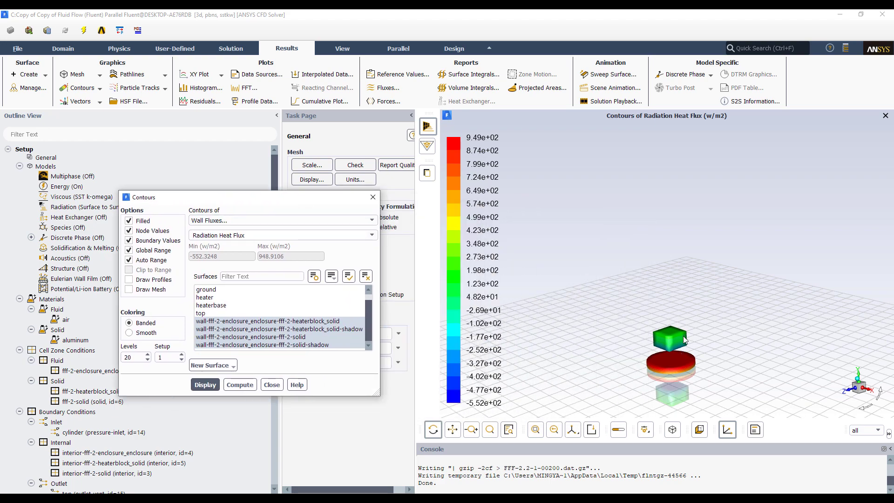
scroll(688, 368, "down", 2)
scroll(687, 368, "up", 6)
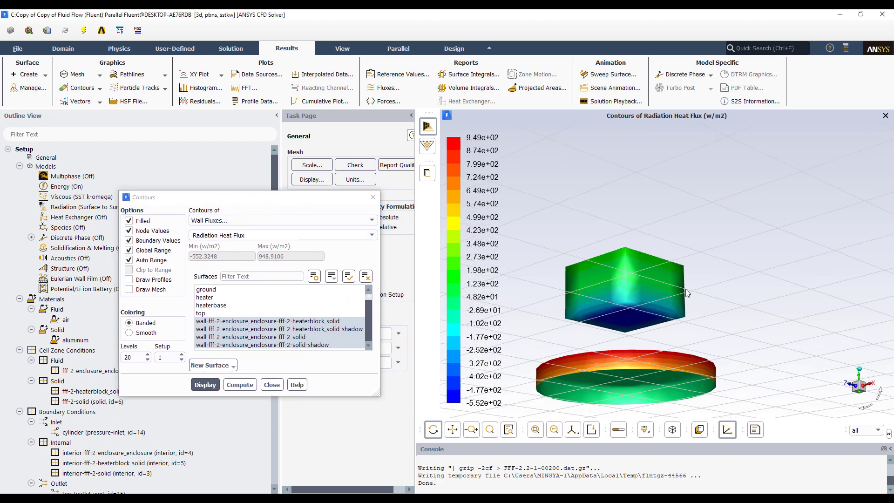
left_click_drag(682, 331, 625, 329)
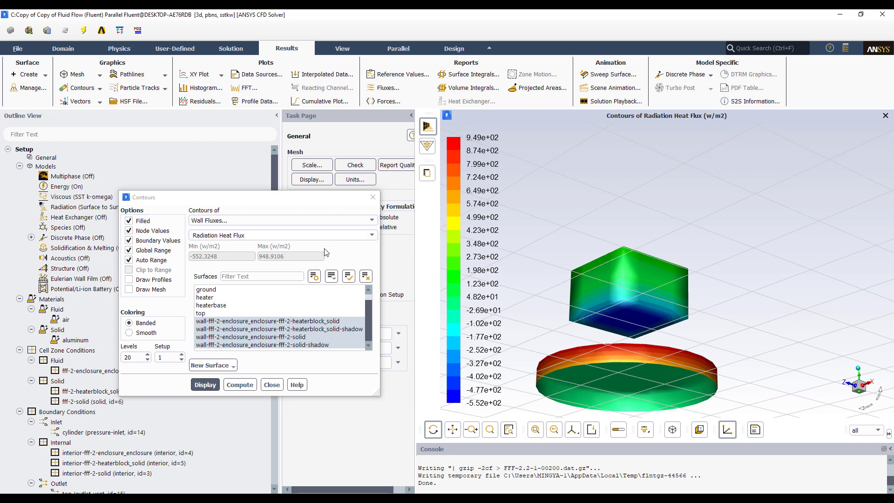
left_click(368, 236)
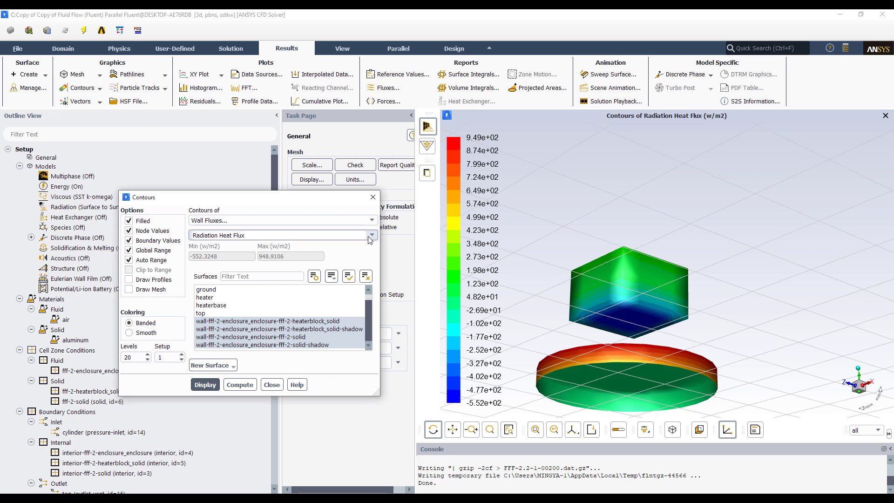
scroll(339, 292, "down", 1)
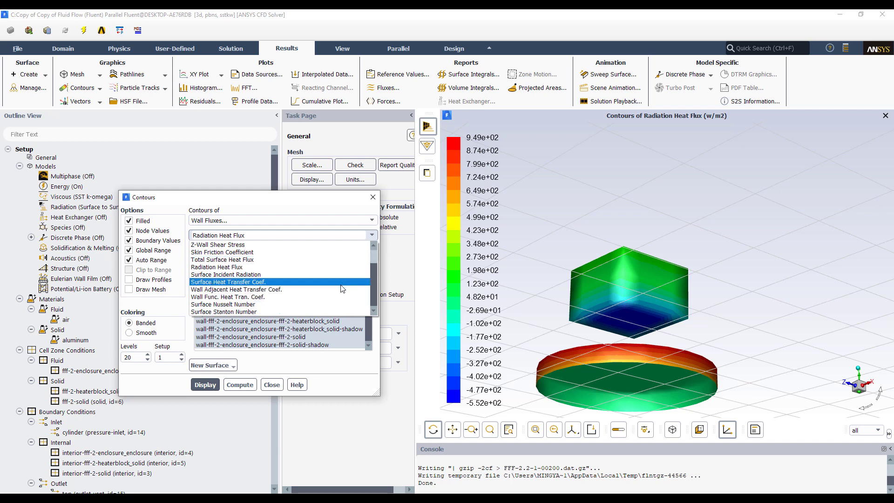
scroll(337, 292, "up", 1)
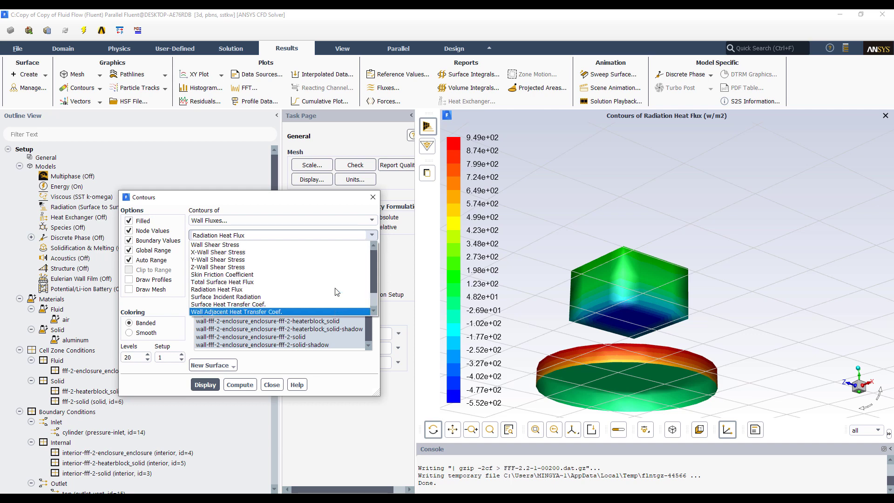
left_click(521, 280)
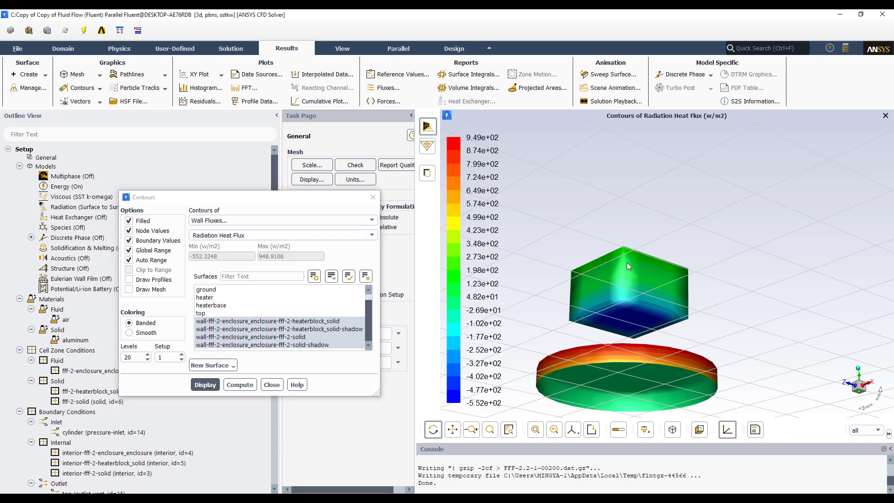
Orbit and zoom into the heater block and disc, then close the Contours dialog.
left_click_drag(627, 262, 622, 228)
left_click_drag(633, 260, 619, 289)
middle_click_drag(619, 307, 660, 279)
middle_click_drag(680, 239, 680, 232)
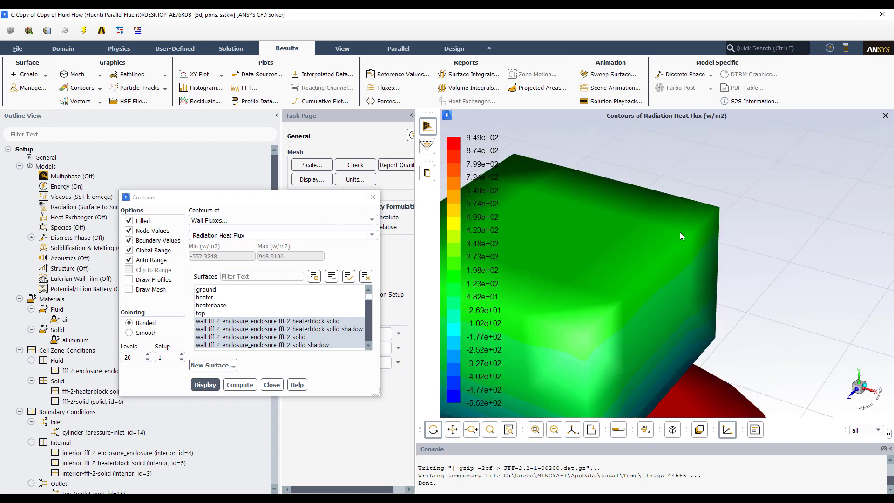
scroll(635, 301, "up", 2)
scroll(635, 301, "down", 6)
left_click_drag(603, 343, 564, 323)
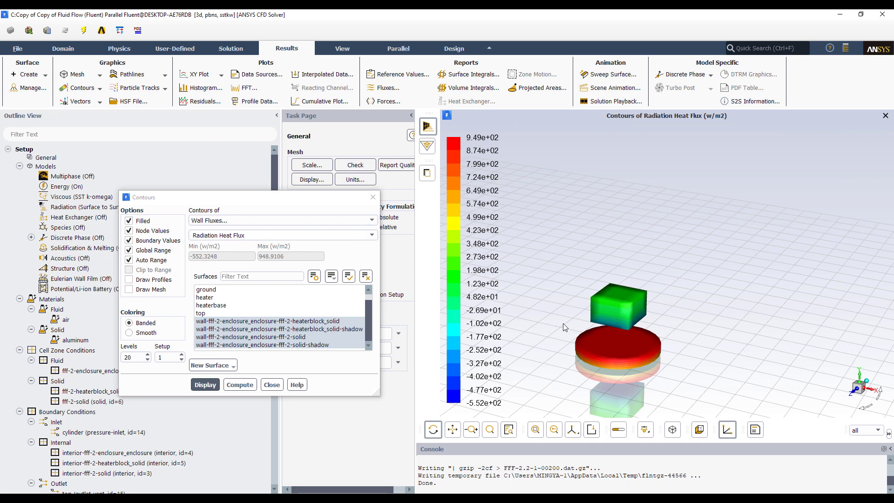
left_click(373, 197)
Create a YZ plane surface named plane-9.
left_click(28, 75)
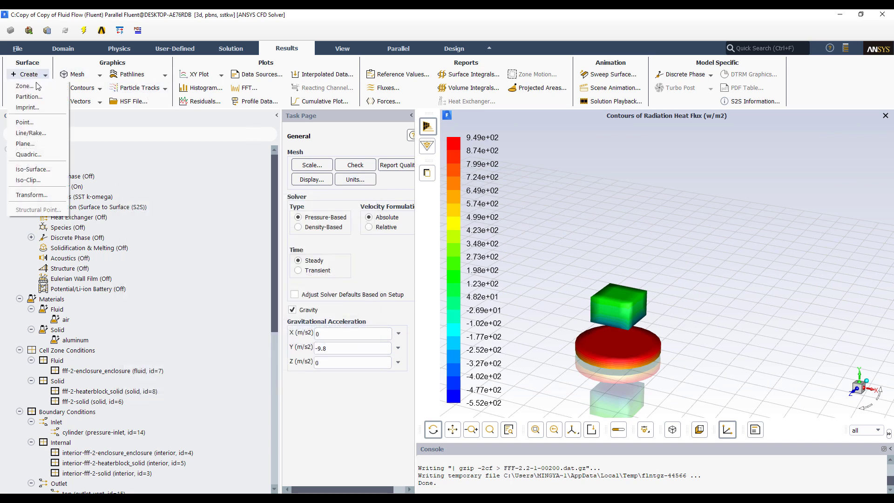
left_click(46, 146)
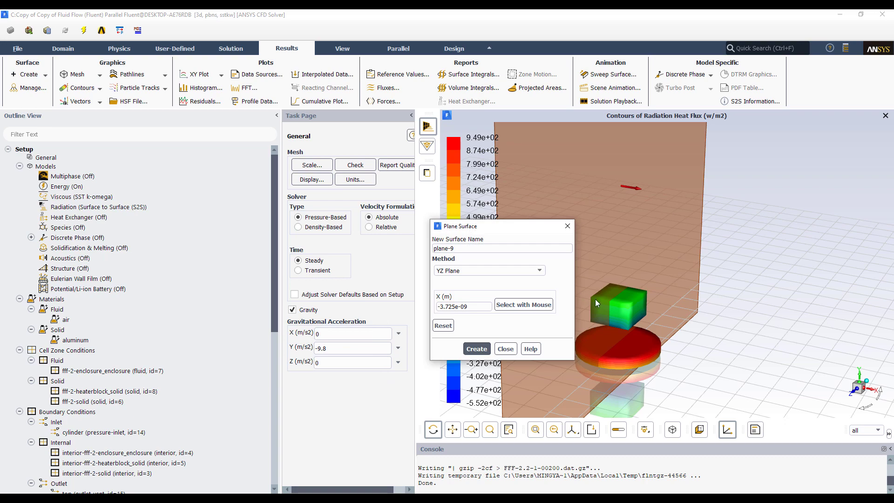
left_click(477, 350)
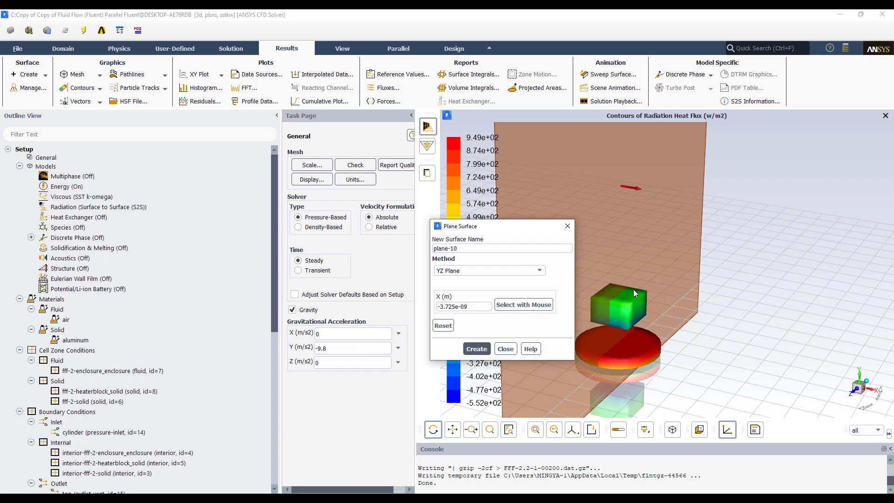
left_click(505, 350)
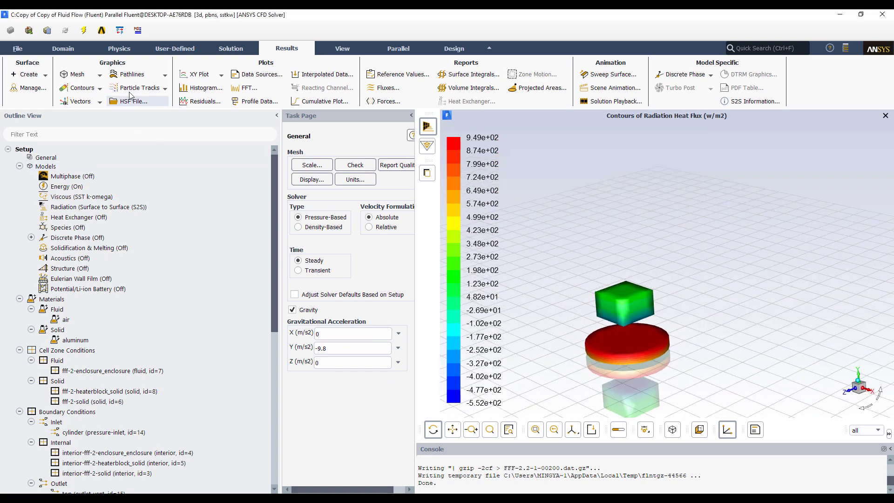
Reopen Contours and add plane-9 to the selected surfaces.
left_click(78, 88)
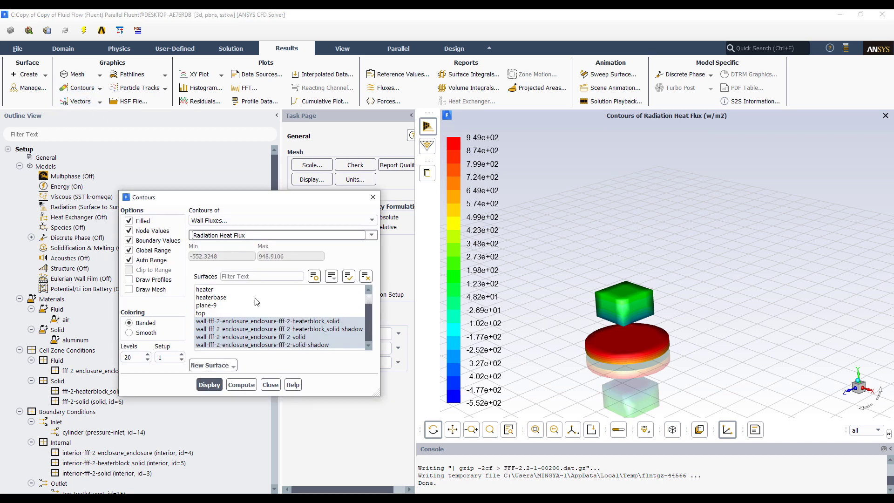
scroll(235, 315, "up", 2)
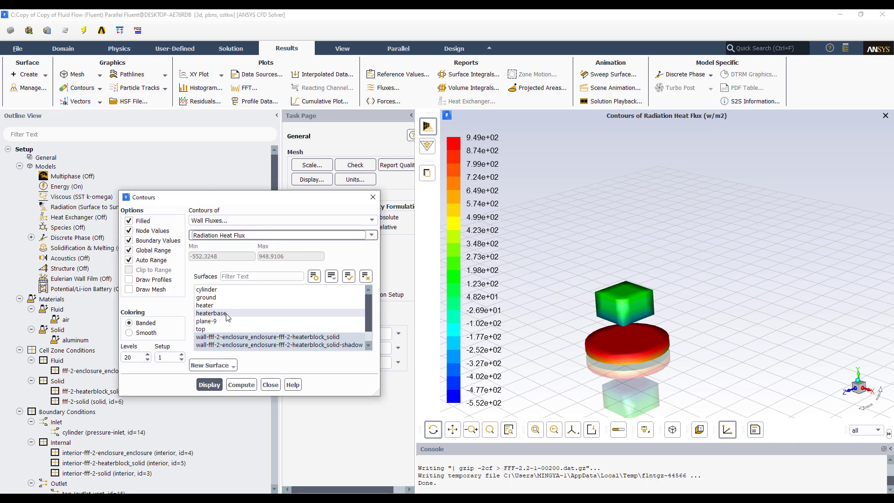
left_click(226, 321)
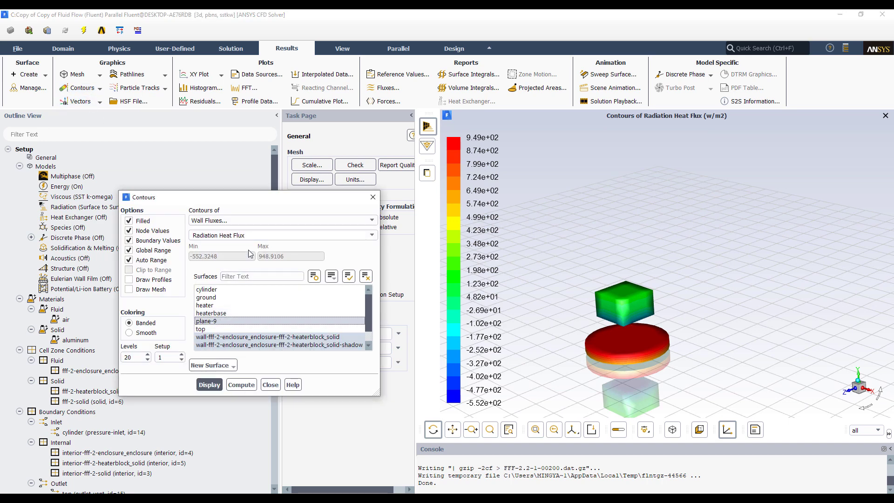
left_click(257, 220)
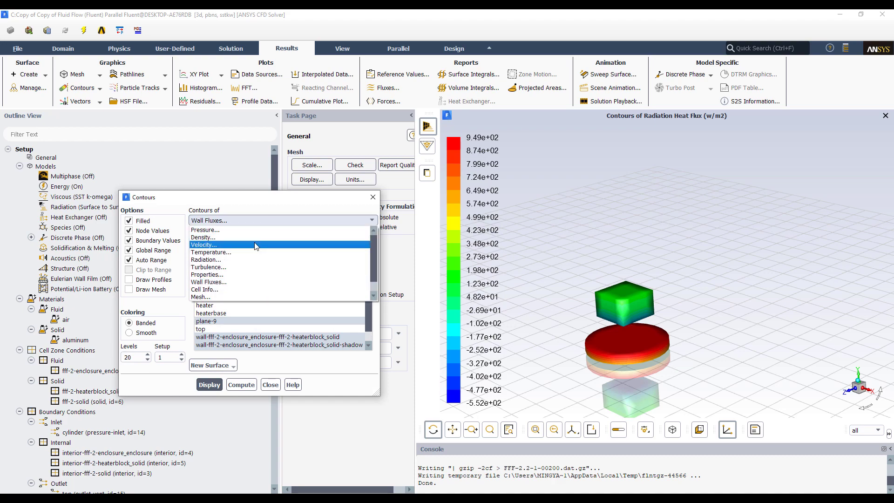
Display static temperature contours on plane-9 and orbit around the plot.
left_click(250, 252)
left_click(216, 385)
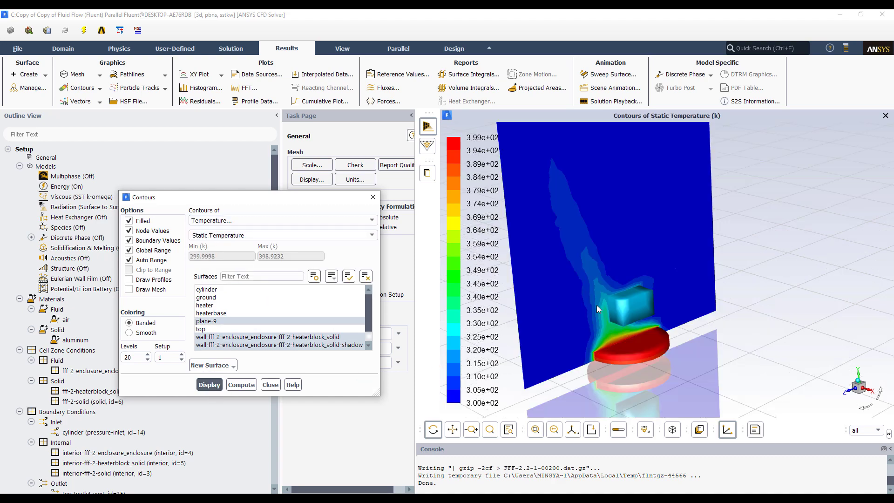
mouse_move(597, 306)
left_mouse_down()
mouse_move(524, 264)
mouse_move(521, 309)
mouse_move(524, 300)
left_mouse_up()
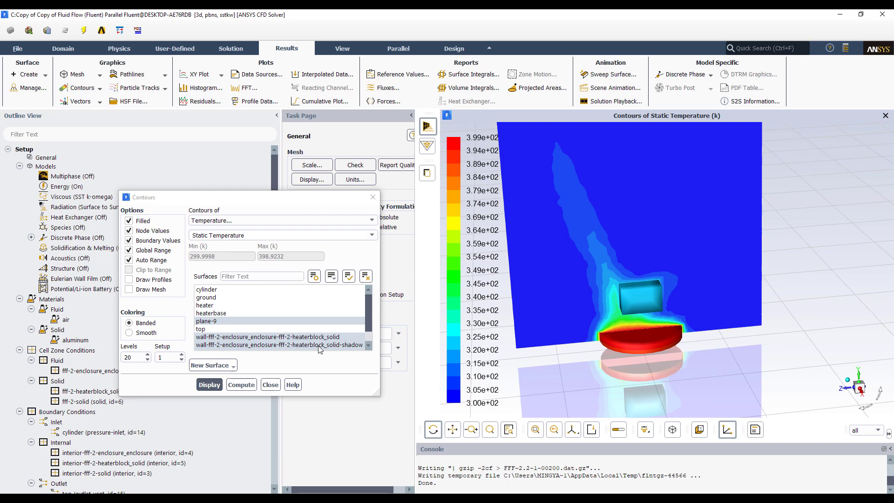
Display velocity magnitude contours (0–0.232 m/s) on the plane and orbit to look down onto it.
left_click(234, 221)
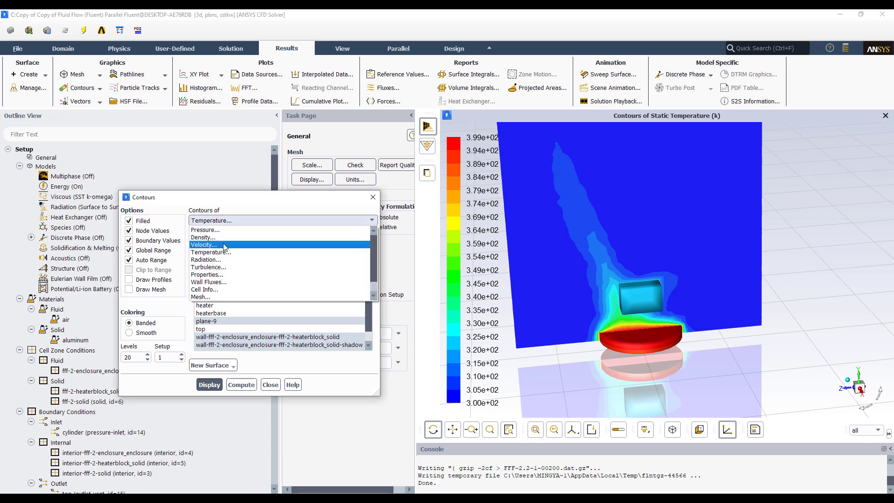
left_click(224, 245)
left_click(209, 385)
left_click_drag(593, 269, 630, 249)
scroll(628, 250, "down", 5)
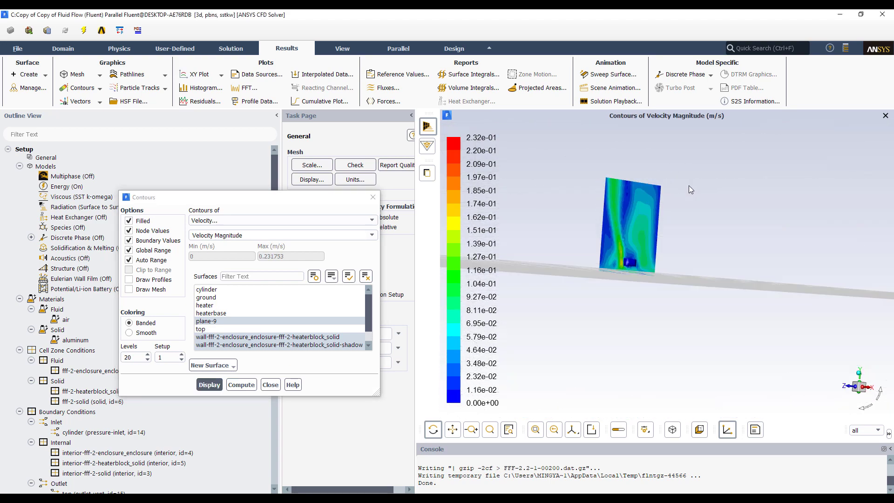
left_click_drag(689, 186, 607, 192)
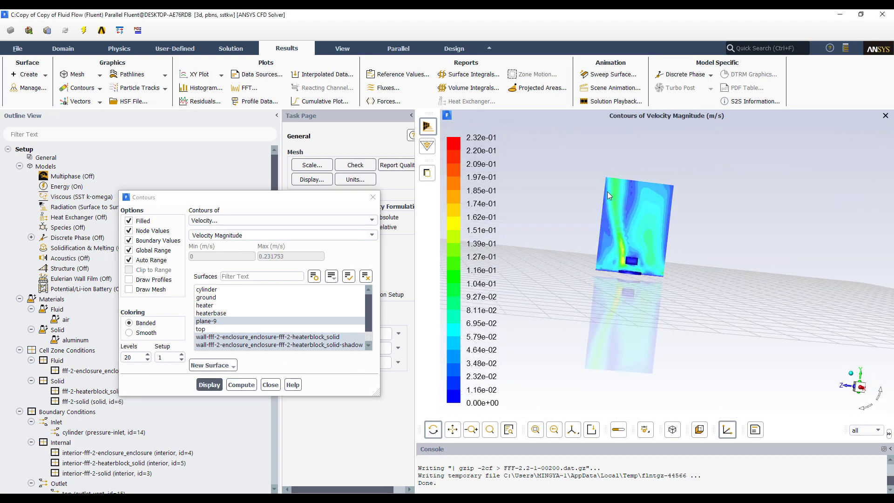